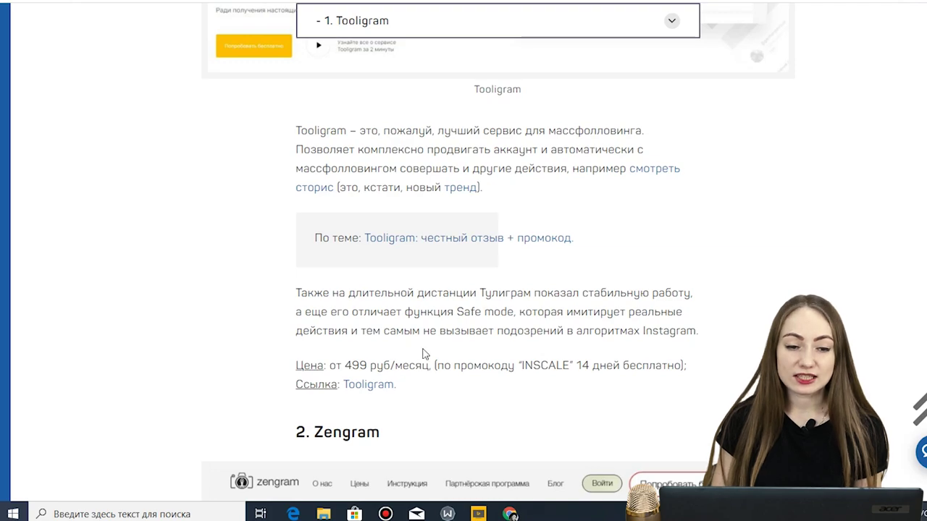
- Go from the review article to the Tooligram site and enter the free-trial account dashboard
{"action": "left_click", "coordinate": [382, 390]}
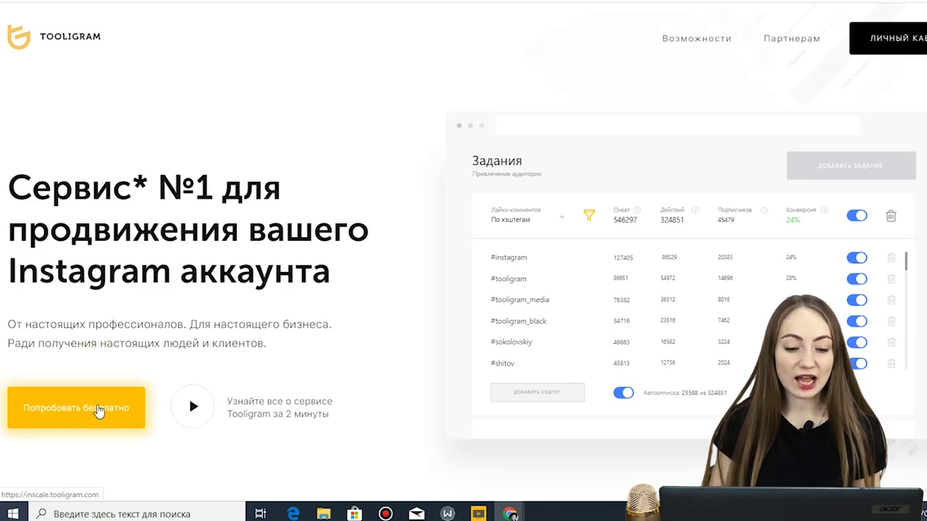
{"action": "left_click", "coordinate": [871, 48]}
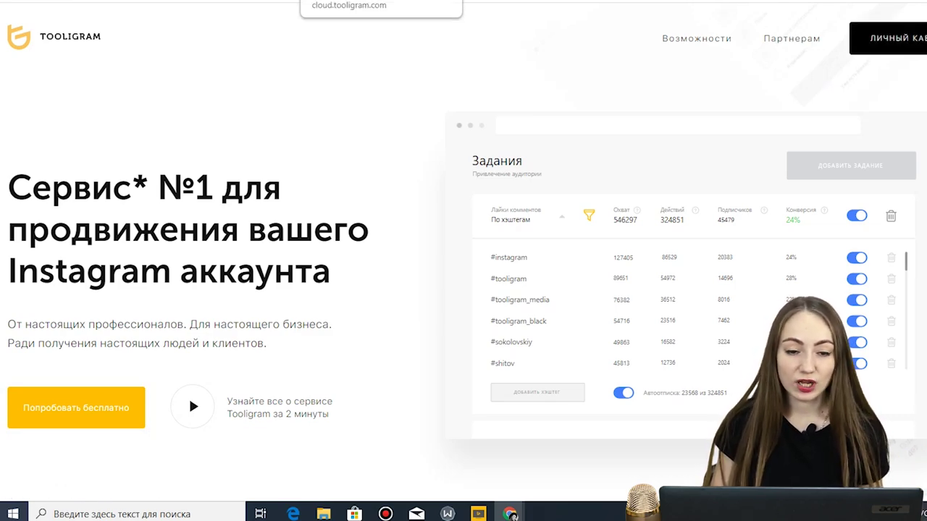
{"action": "left_click", "coordinate": [87, 419]}
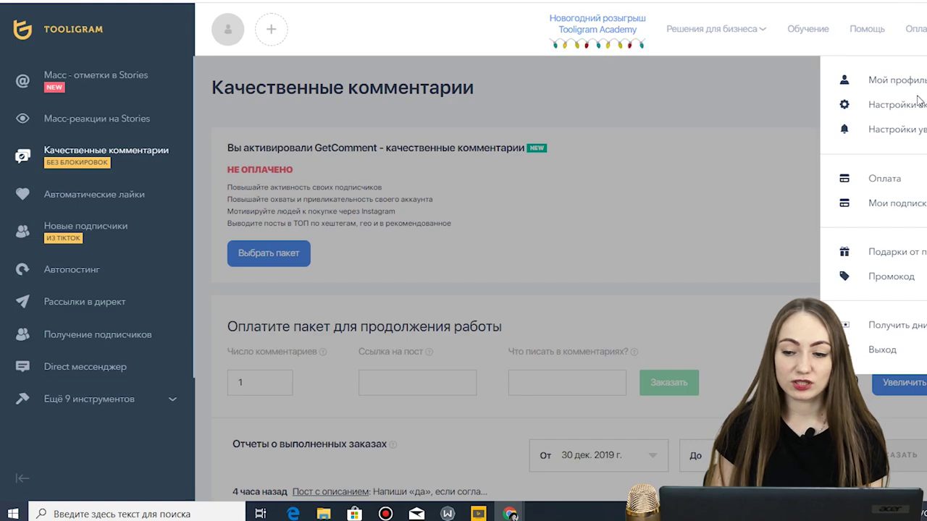
{"action": "left_click", "coordinate": [858, 78]}
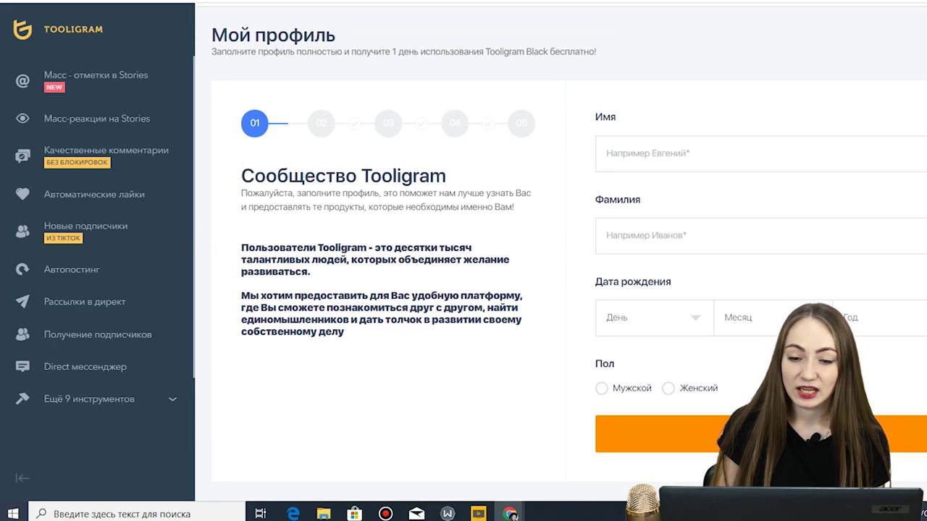
- Check the account's e-mail/password settings and notification settings from the account menu
{"action": "left_click", "coordinate": [924, 29]}
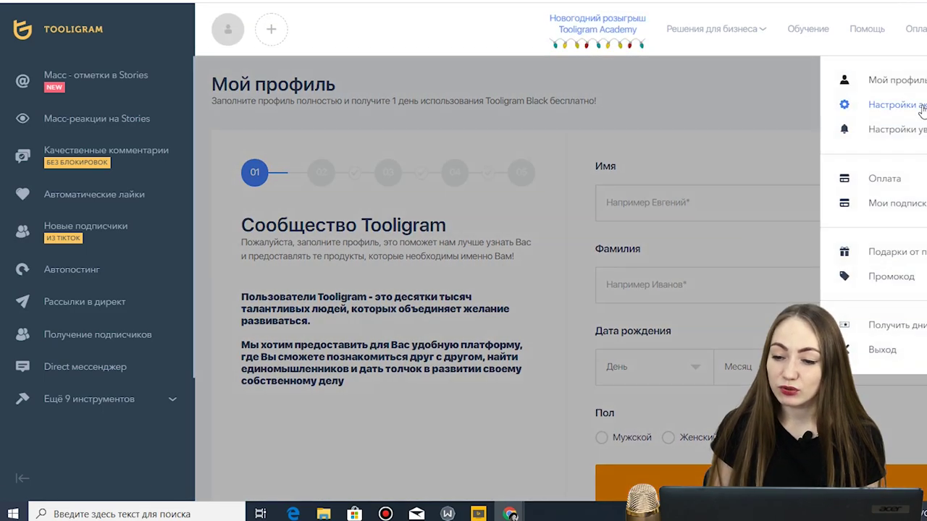
{"action": "left_click", "coordinate": [906, 150]}
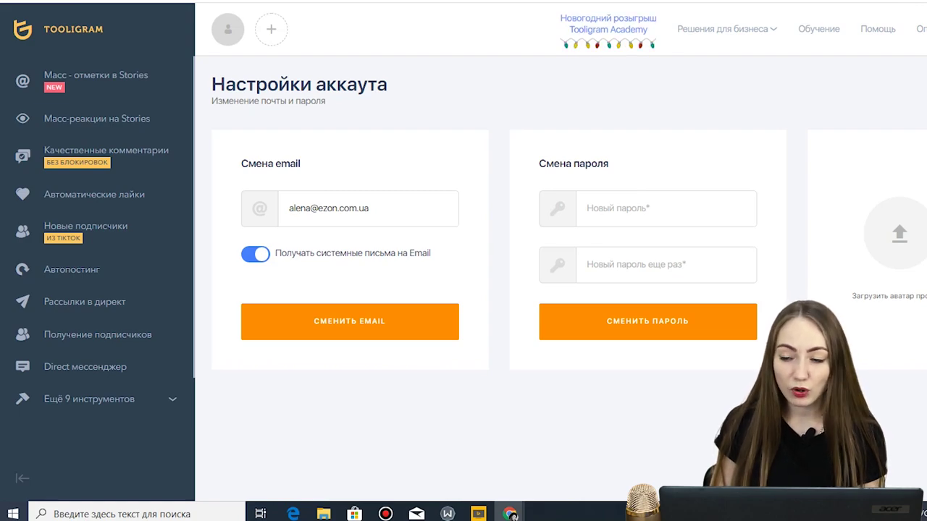
{"action": "left_click", "coordinate": [923, 29]}
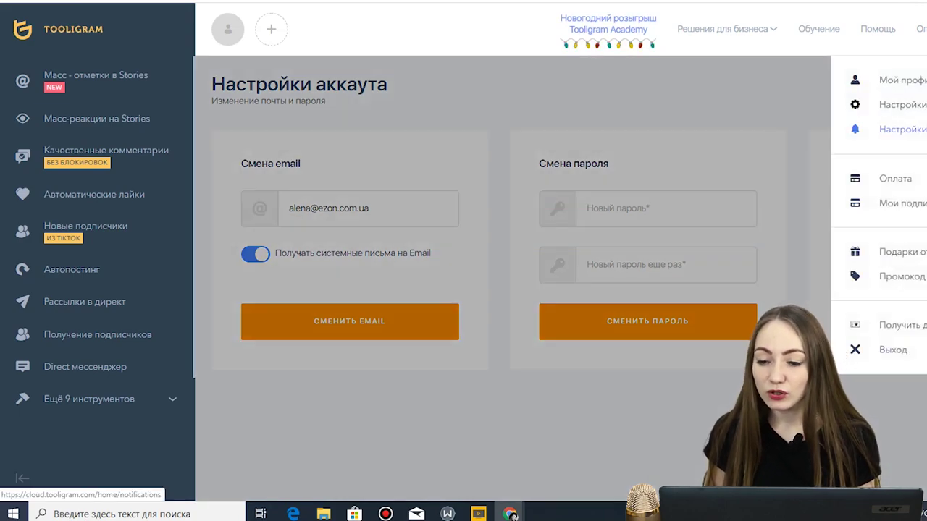
{"action": "left_click", "coordinate": [905, 129]}
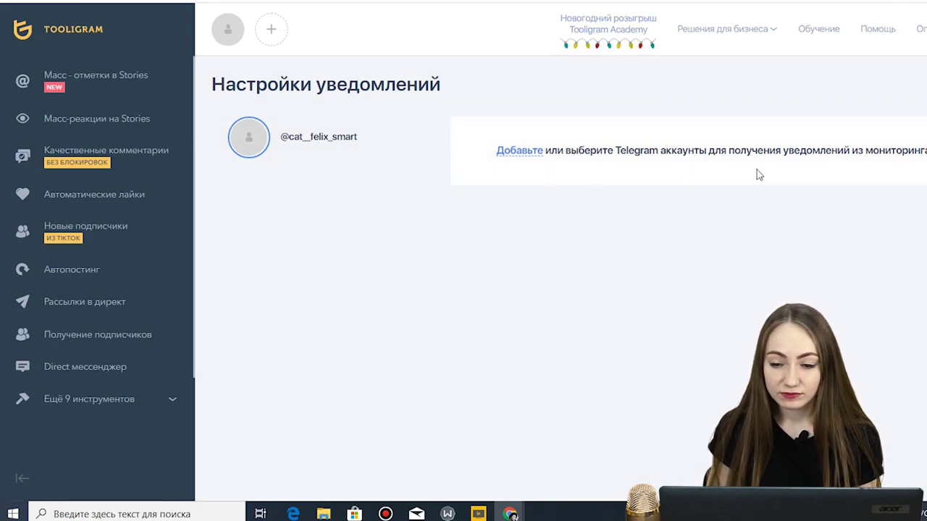
{"action": "left_click", "coordinate": [924, 29]}
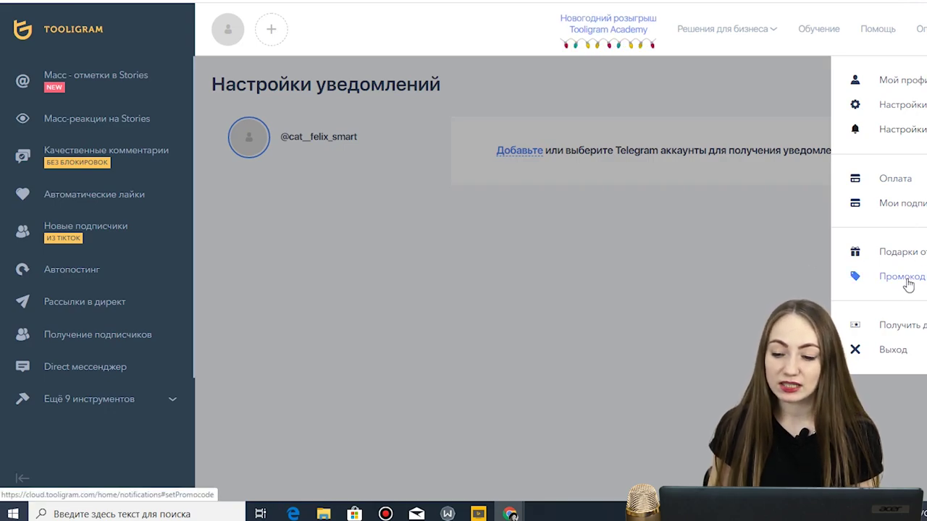
{"action": "left_click", "coordinate": [742, 229]}
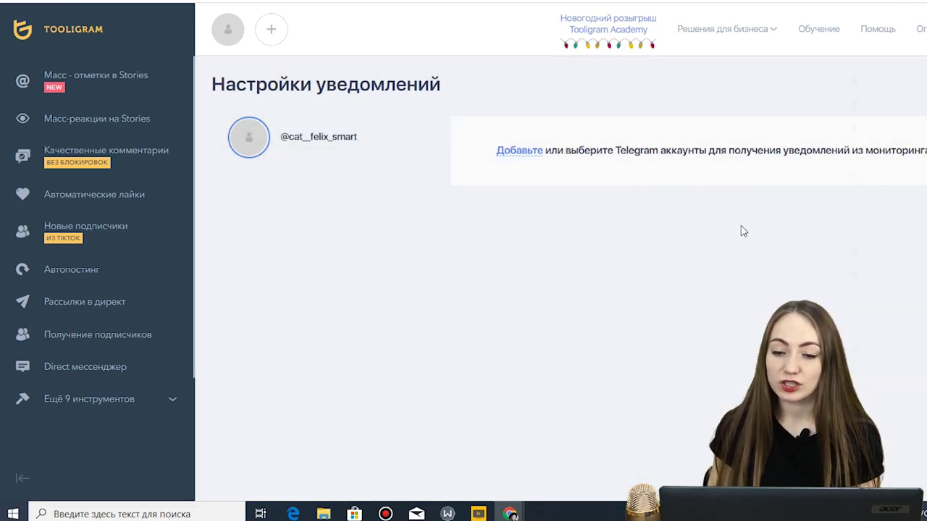
- Browse the Tooligram Academy training course list
{"action": "left_click", "coordinate": [817, 33]}
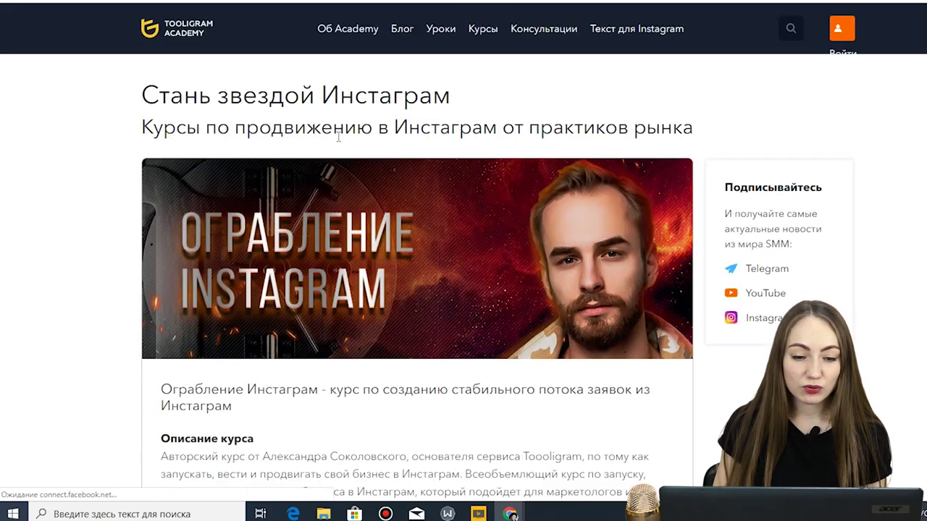
{"action": "scroll", "coordinate": [339, 142], "scroll_direction": "down", "scroll_amount": 1}
{"action": "scroll", "coordinate": [341, 140], "scroll_direction": "down", "scroll_amount": 3}
{"action": "scroll", "coordinate": [341, 137], "scroll_direction": "down", "scroll_amount": 8}
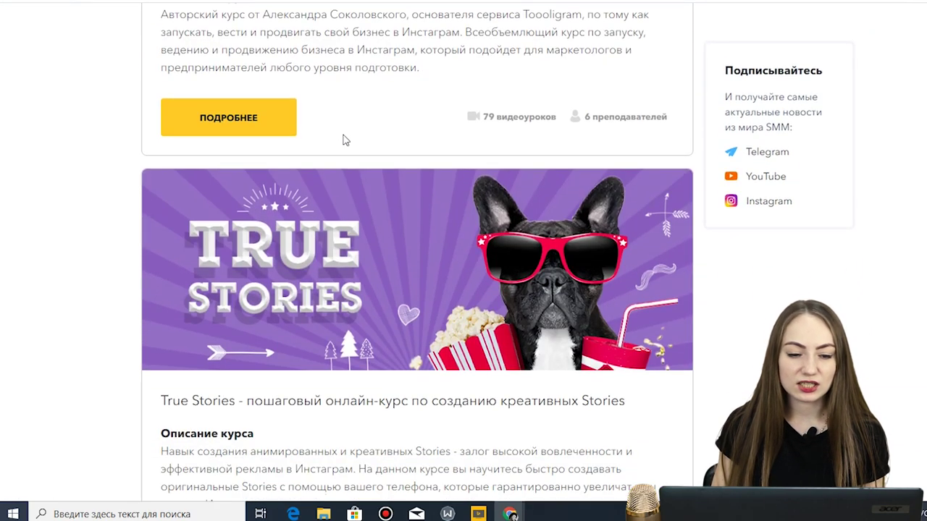
{"action": "scroll", "coordinate": [347, 139], "scroll_direction": "down", "scroll_amount": 9}
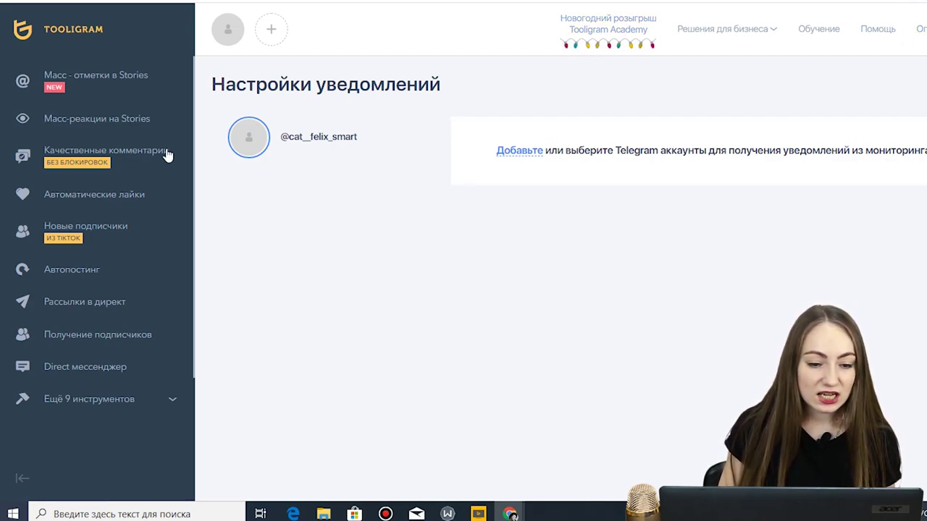
- Open Качественные комментарии, dismiss the authorization warning and view the GetComment package options
{"action": "left_click", "coordinate": [147, 162]}
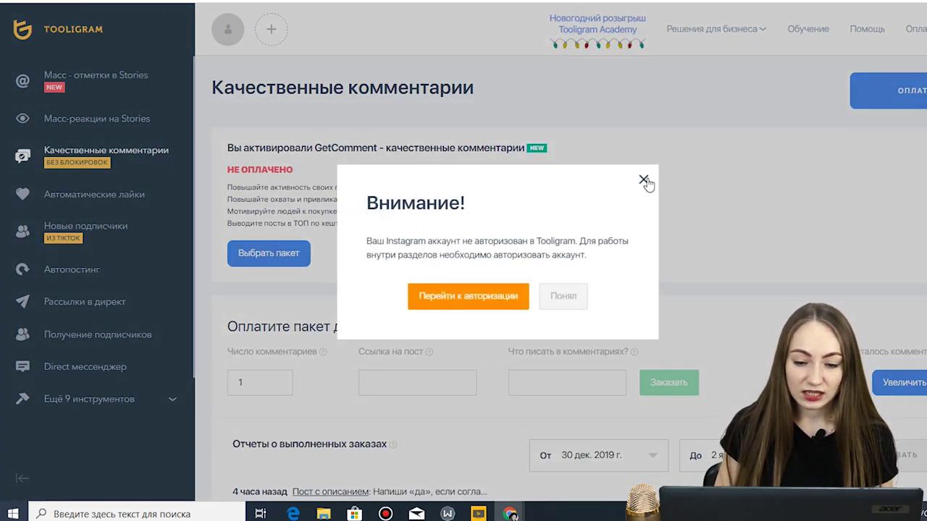
{"action": "left_click", "coordinate": [644, 180]}
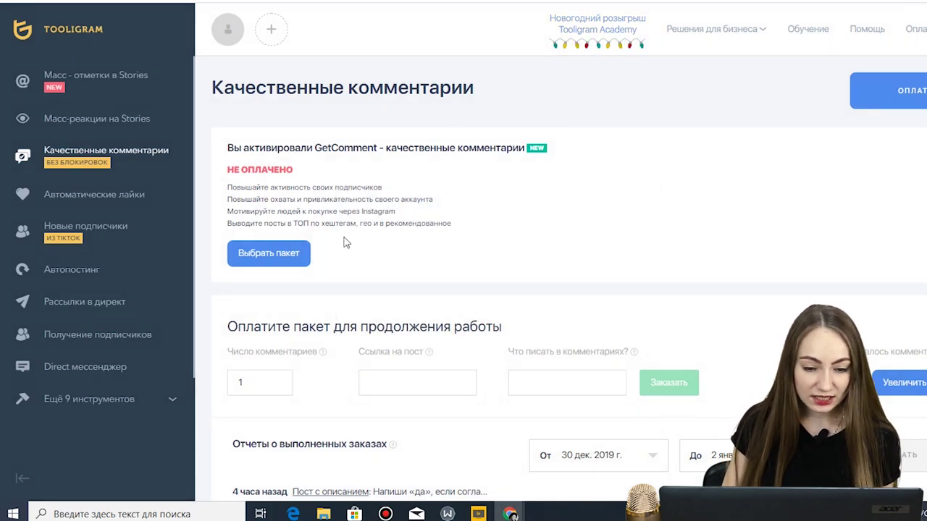
{"action": "scroll", "coordinate": [344, 243], "scroll_direction": "down", "scroll_amount": 2}
{"action": "scroll", "coordinate": [307, 197], "scroll_direction": "up", "scroll_amount": 2}
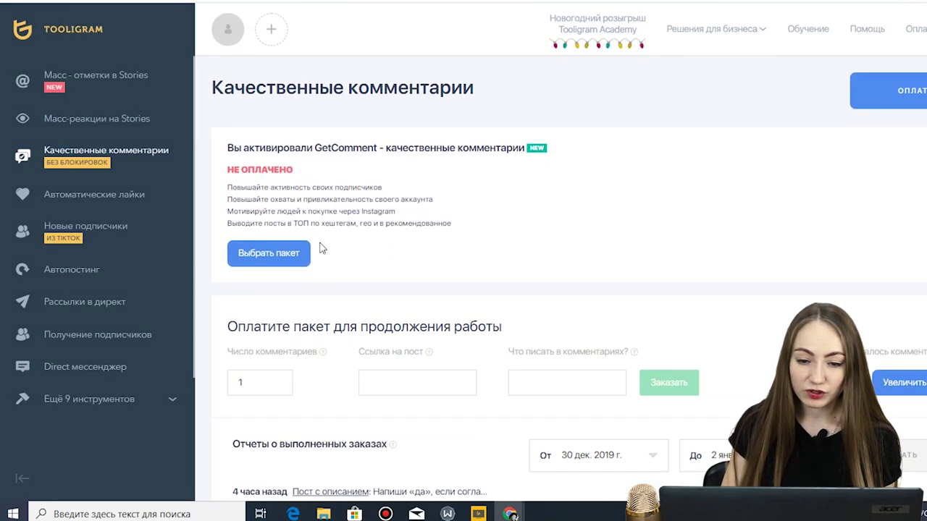
{"action": "left_click", "coordinate": [287, 264]}
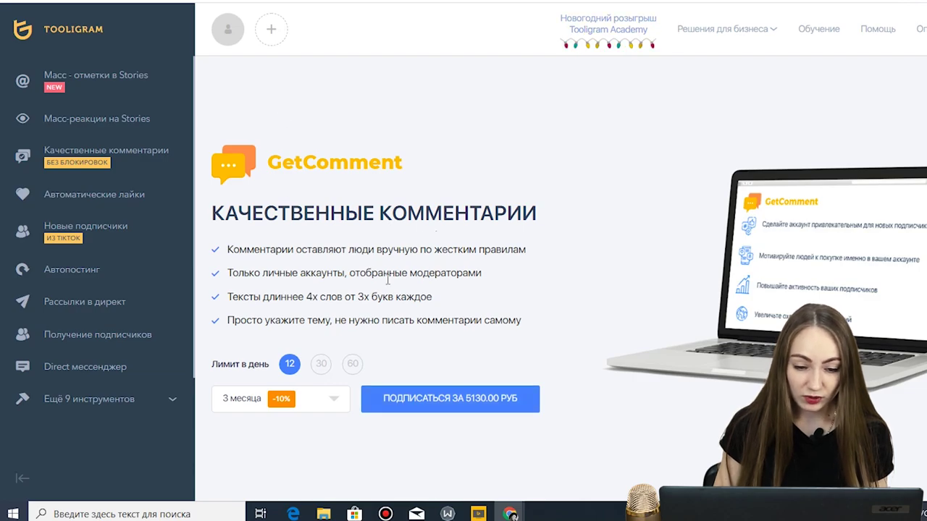
- Return to the comments order form and inspect the comment count and post link fields
{"action": "left_click", "coordinate": [143, 162]}
{"action": "scroll", "coordinate": [384, 224], "scroll_direction": "down", "scroll_amount": 2}
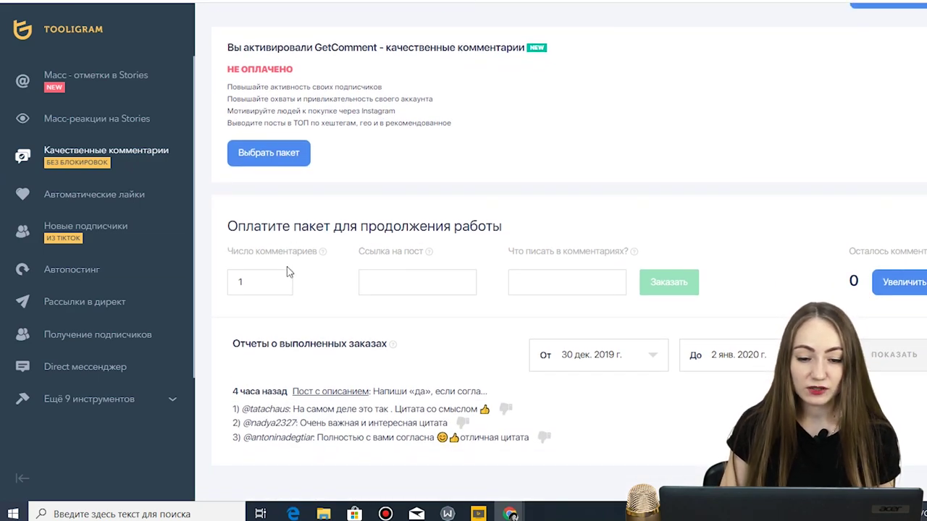
{"action": "mouse_move", "coordinate": [325, 254]}
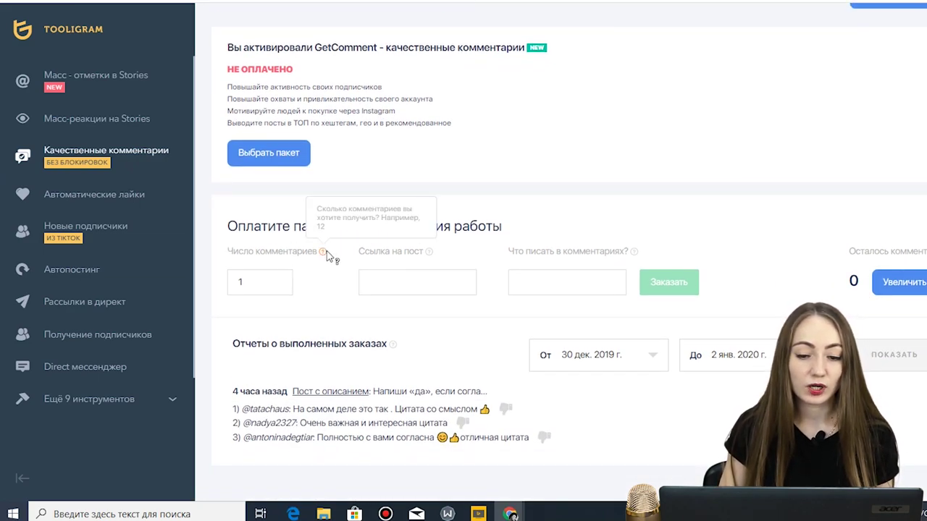
{"action": "left_click", "coordinate": [265, 283]}
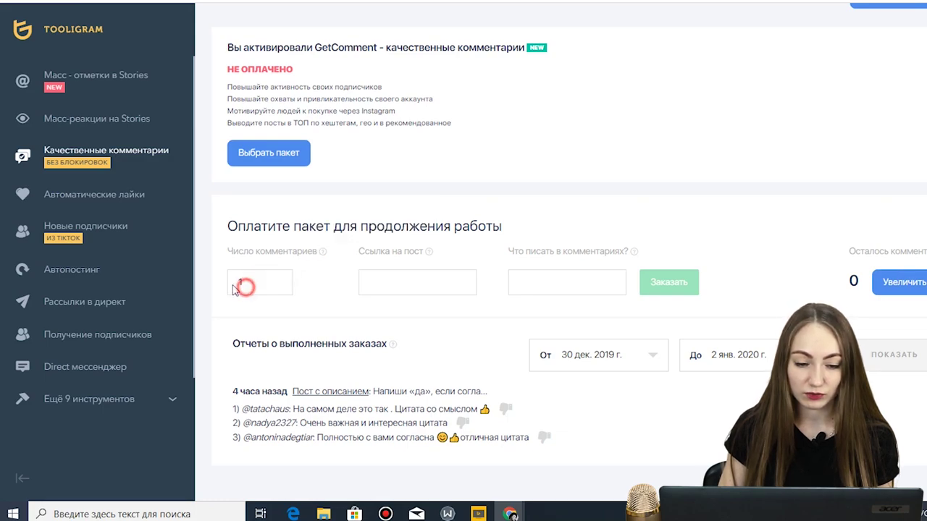
{"action": "double_click", "coordinate": [246, 284]}
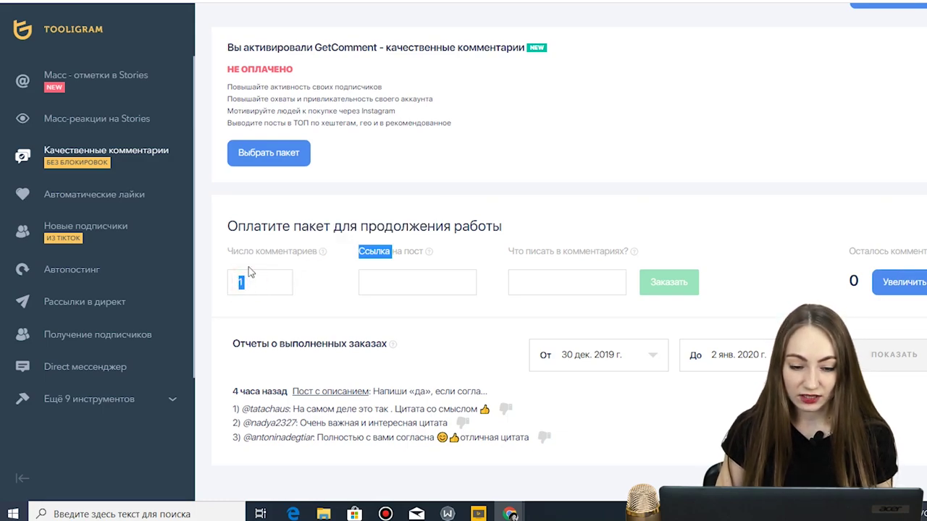
{"action": "left_click", "coordinate": [418, 284]}
{"action": "mouse_move", "coordinate": [426, 250]}
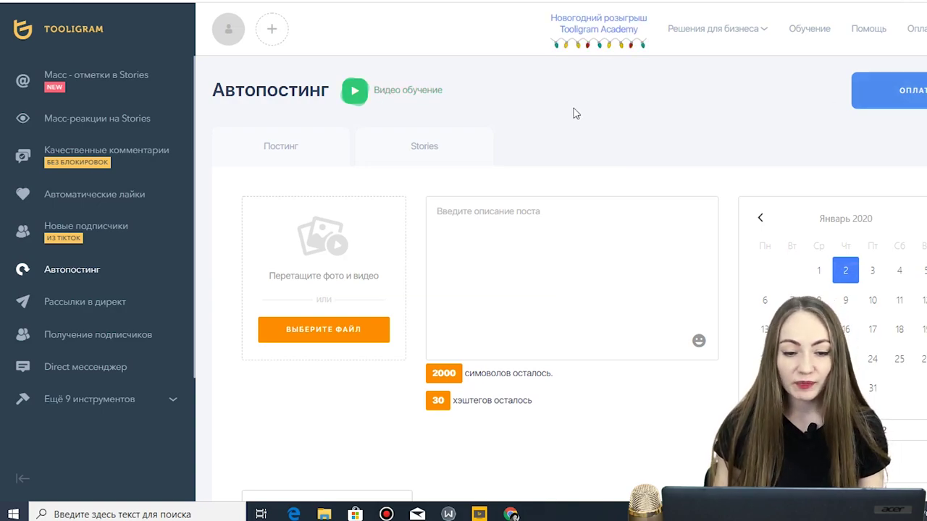
- Pick the regular post form and load the standing Felix picture from the Кот Феликс folder
{"action": "scroll", "coordinate": [570, 111], "scroll_direction": "down", "scroll_amount": 1}
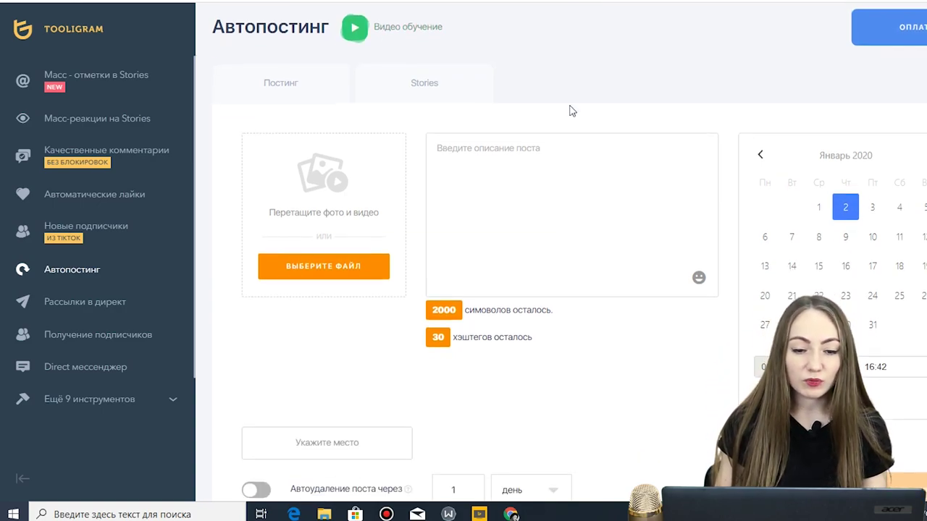
{"action": "left_click", "coordinate": [282, 83]}
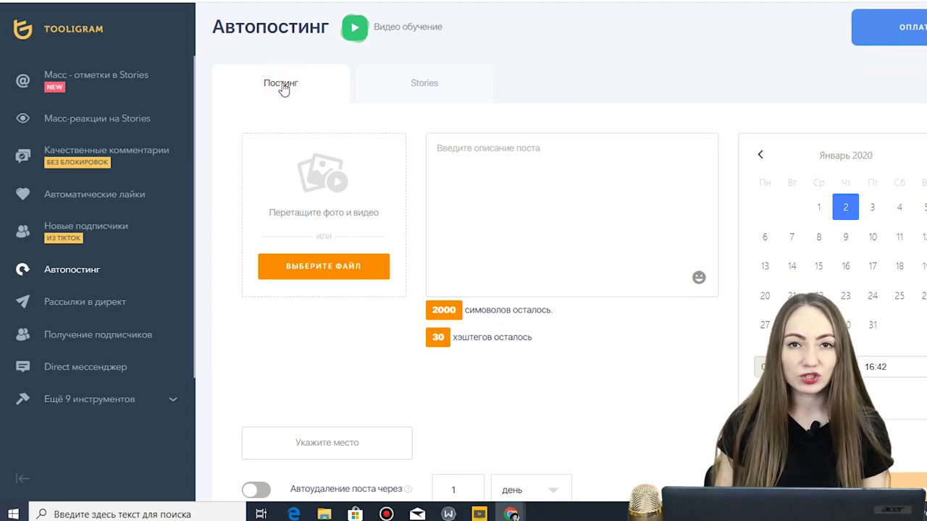
{"action": "left_click", "coordinate": [407, 83]}
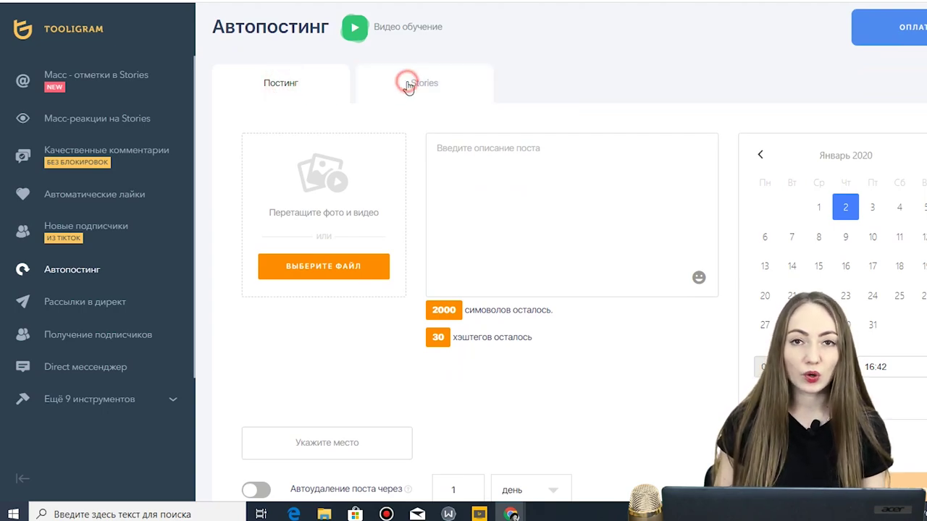
{"action": "left_click", "coordinate": [319, 84]}
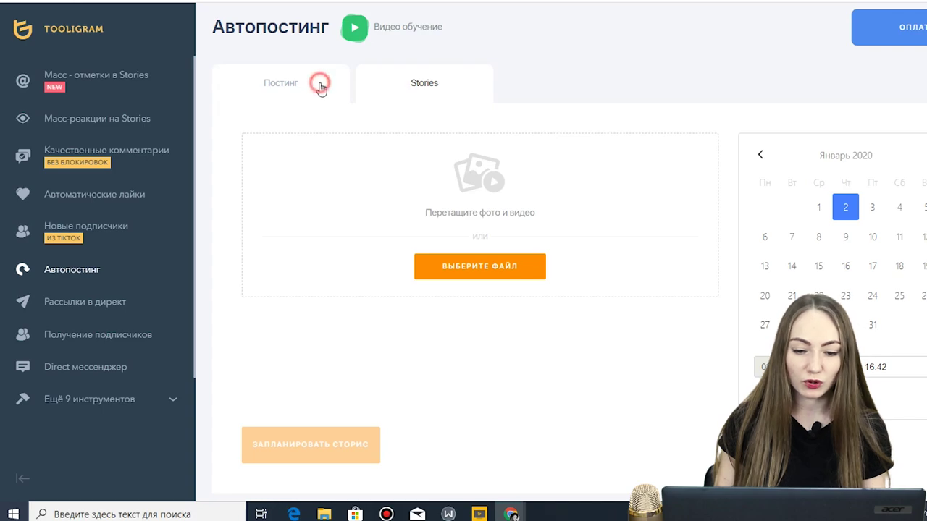
{"action": "left_click", "coordinate": [343, 268]}
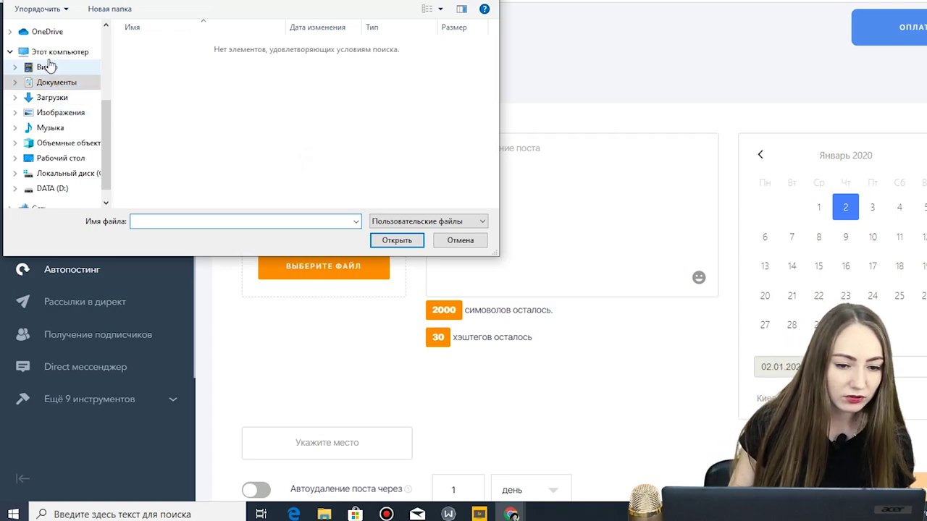
{"action": "scroll", "coordinate": [45, 65], "scroll_direction": "up", "scroll_amount": 3}
{"action": "left_click", "coordinate": [55, 58]}
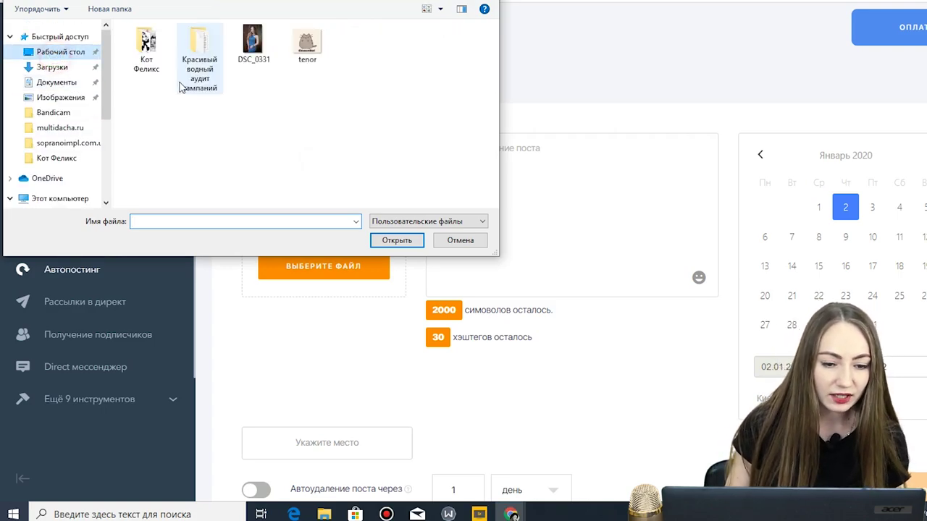
{"action": "double_click", "coordinate": [147, 49]}
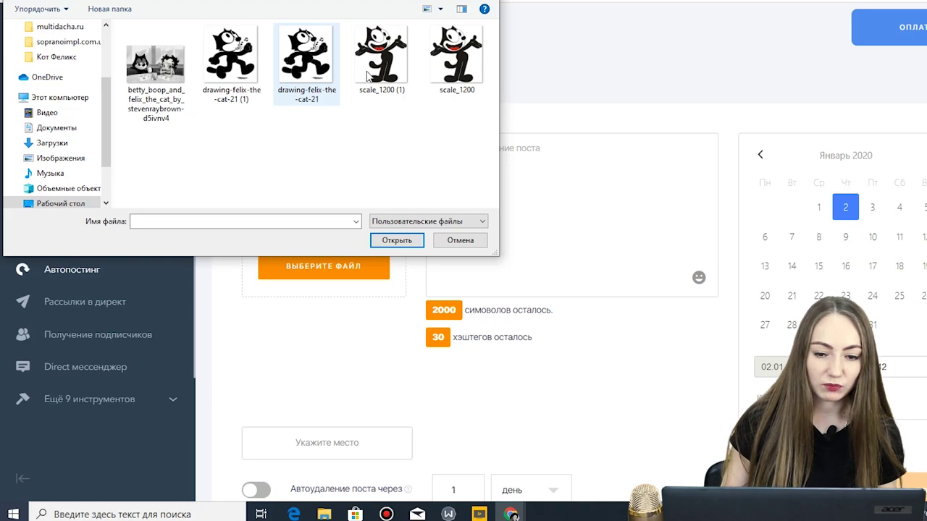
{"action": "left_click", "coordinate": [378, 52]}
{"action": "left_click", "coordinate": [398, 240]}
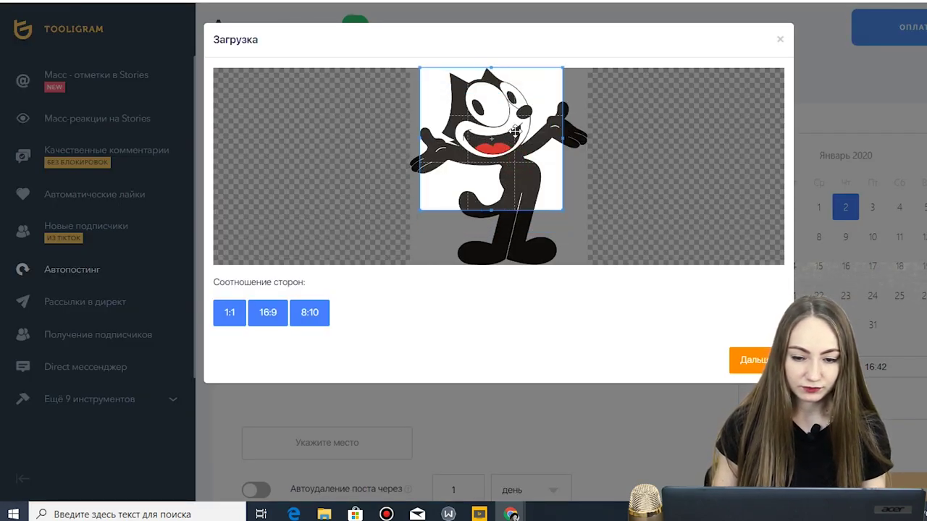
- Crop the picture to a large square centred on Felix
{"action": "left_click_drag", "start_coordinate": [515, 130], "coordinate": [518, 130]}
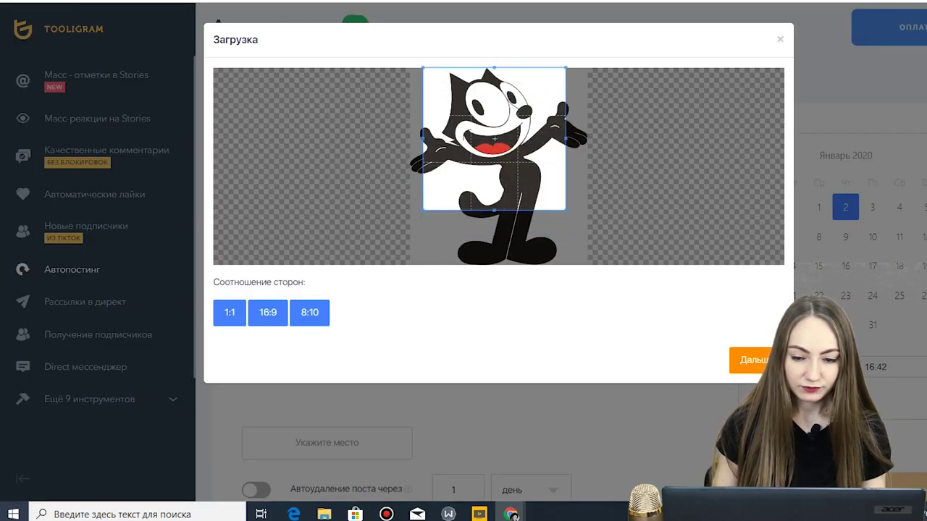
{"action": "left_click", "coordinate": [571, 211]}
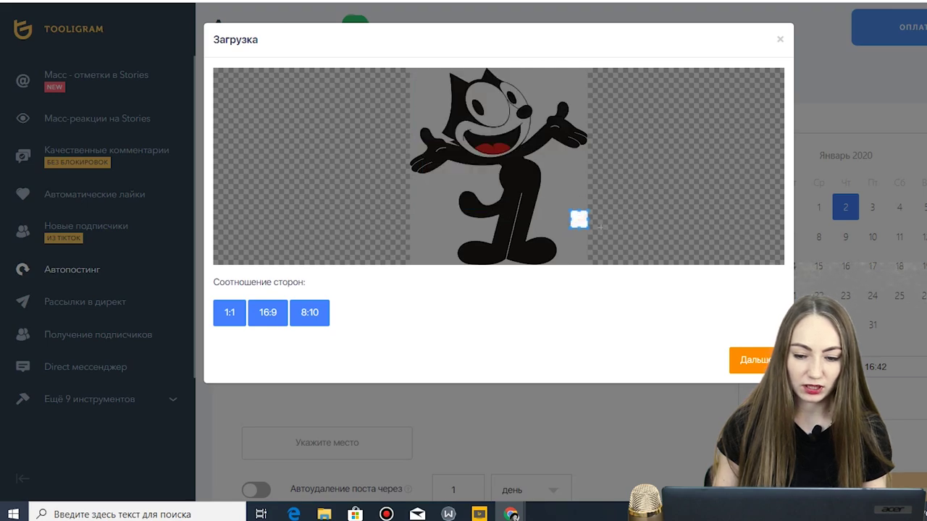
{"action": "left_click_drag", "start_coordinate": [571, 214], "coordinate": [300, 48]}
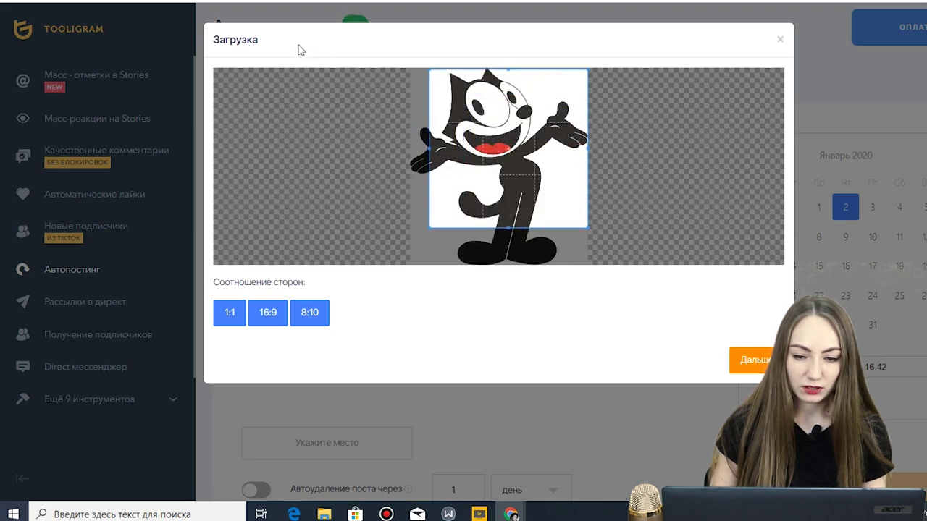
{"action": "left_click_drag", "start_coordinate": [482, 140], "coordinate": [473, 137]}
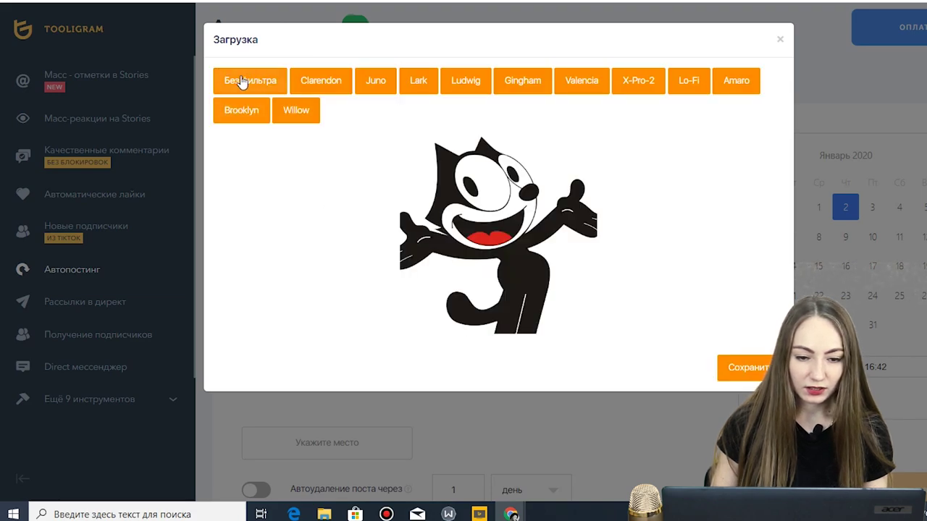
- Preview the Juno, Ludwig and Gingham filters, then save the picture to the post
{"action": "left_click", "coordinate": [322, 84]}
{"action": "left_click", "coordinate": [388, 81]}
{"action": "left_click", "coordinate": [479, 84]}
{"action": "left_click", "coordinate": [538, 86]}
{"action": "left_click", "coordinate": [489, 80]}
{"action": "left_click", "coordinate": [755, 370]}
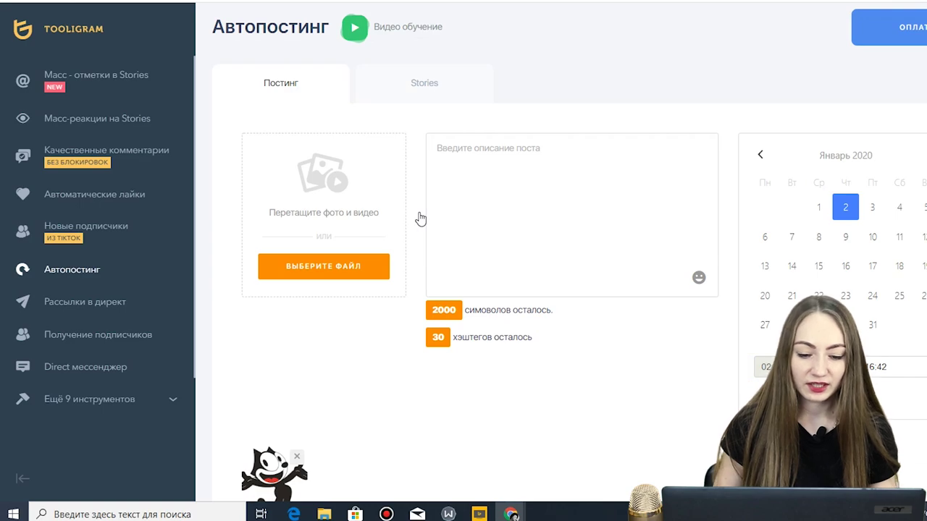
- Write the caption «Привет! Это кот Феликс!. Хорошего Дня» with hashtags #cat #catsgram #felix
{"action": "left_click", "coordinate": [489, 192]}
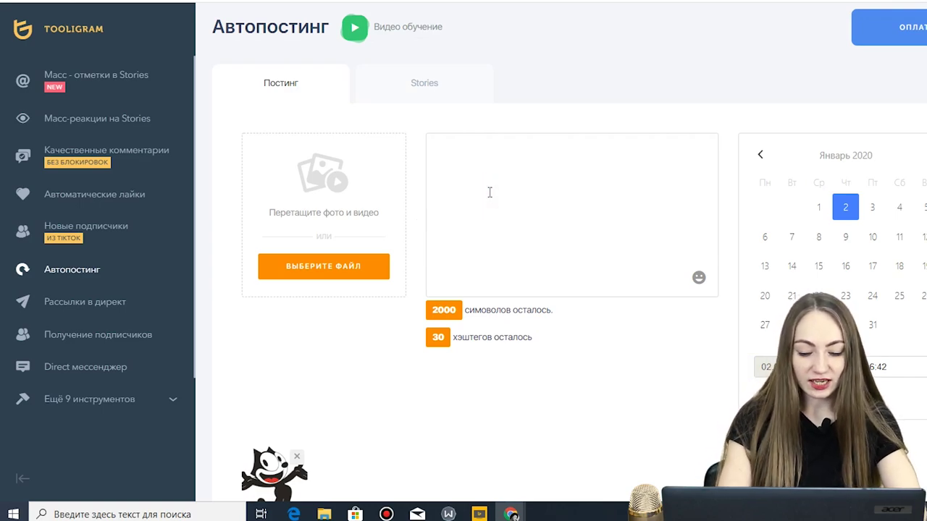
{"action": "type", "text": "Привет"}
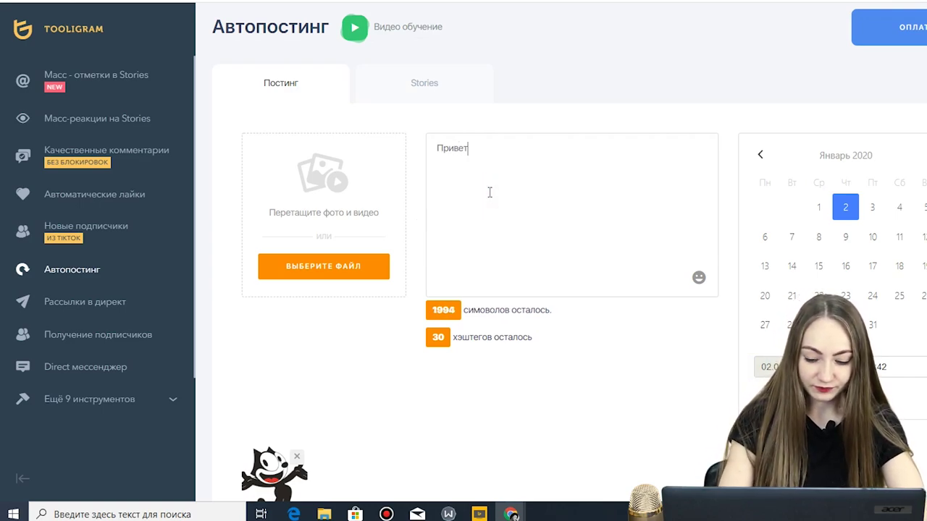
{"action": "type", "text": "! Это кот Феликс!. Хорошего Дня"}
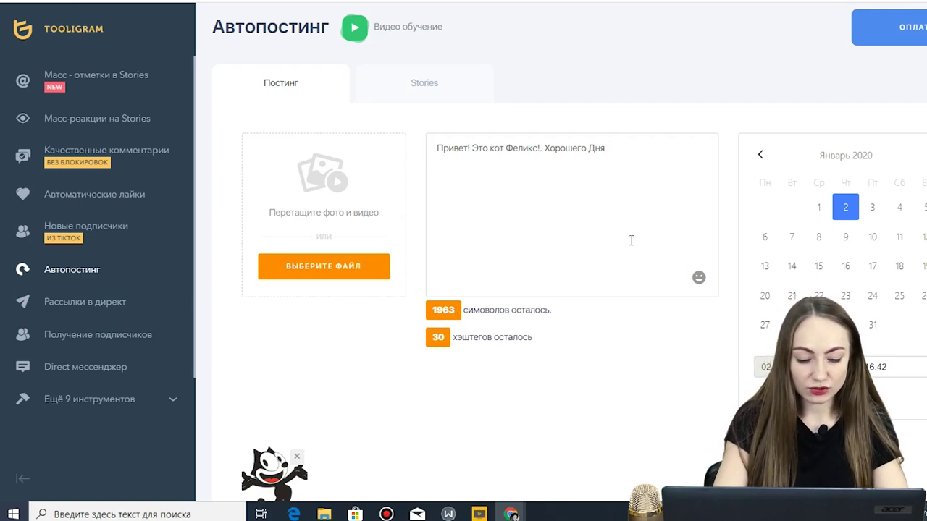
{"action": "type", "text": "Л"}
{"action": "key", "text": "BackSpace"}
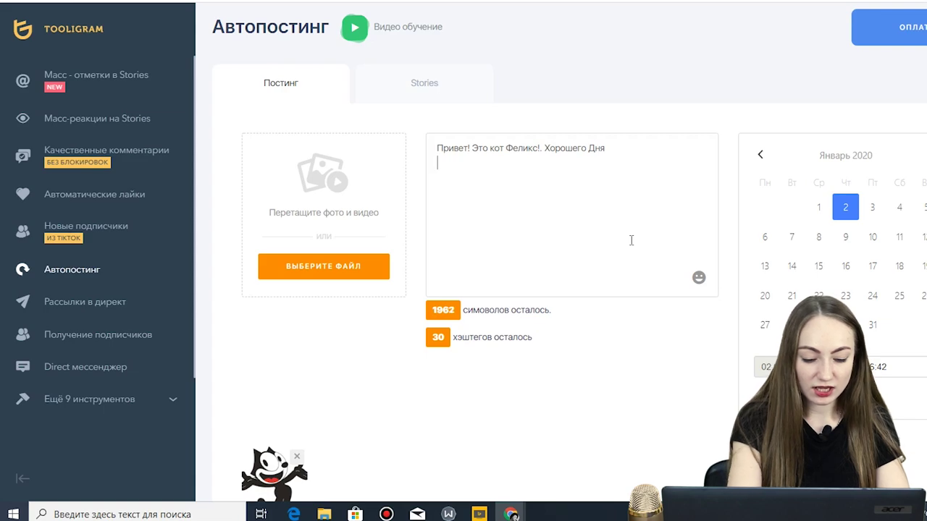
{"action": "type", "text": "#rj"}
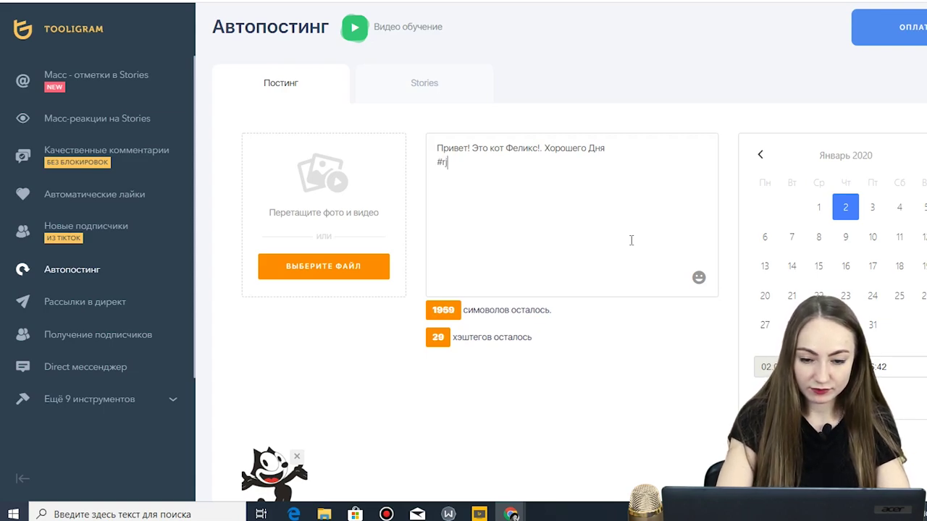
{"action": "key", "text": "BackSpace"}
{"action": "type", "text": "cat #"}
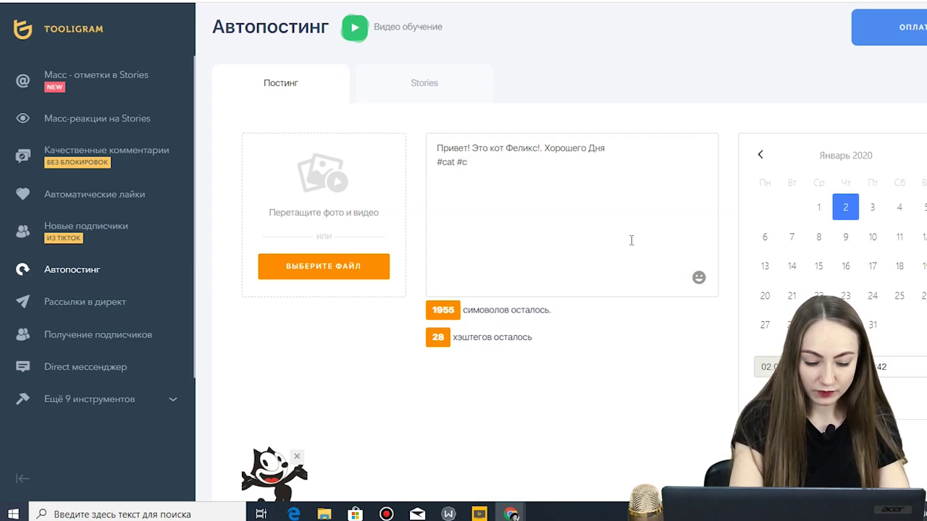
{"action": "type", "text": "catsgra"}
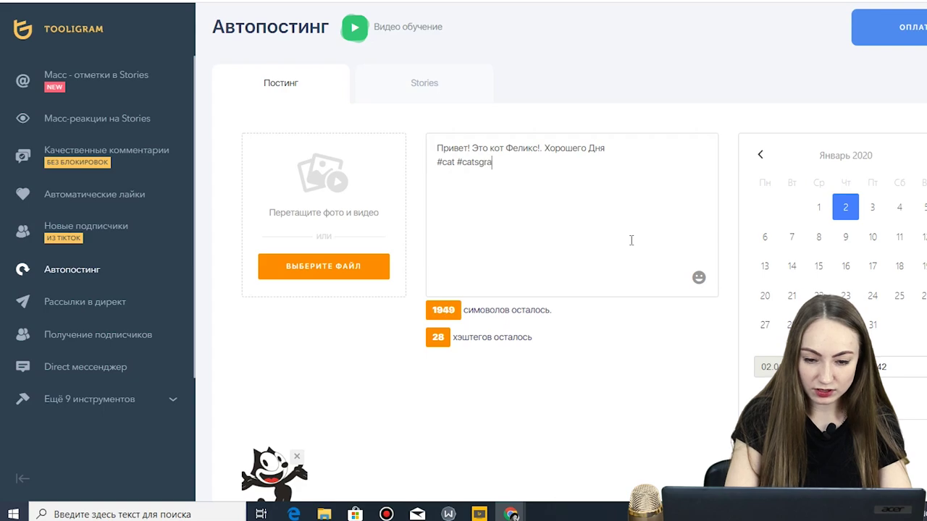
{"action": "type", "text": "m#felix"}
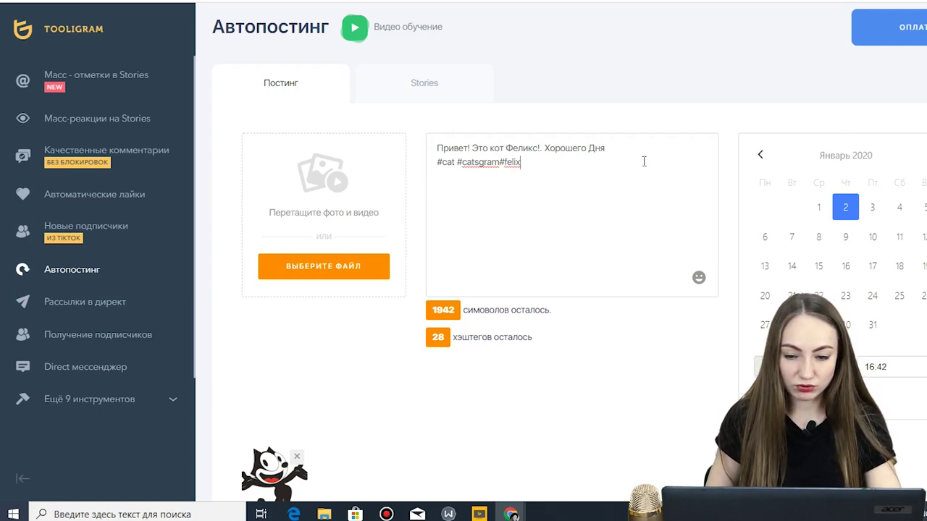
- Move the emoji to follow 'Дня' and schedule the post for 7 January
{"action": "left_click", "coordinate": [698, 277]}
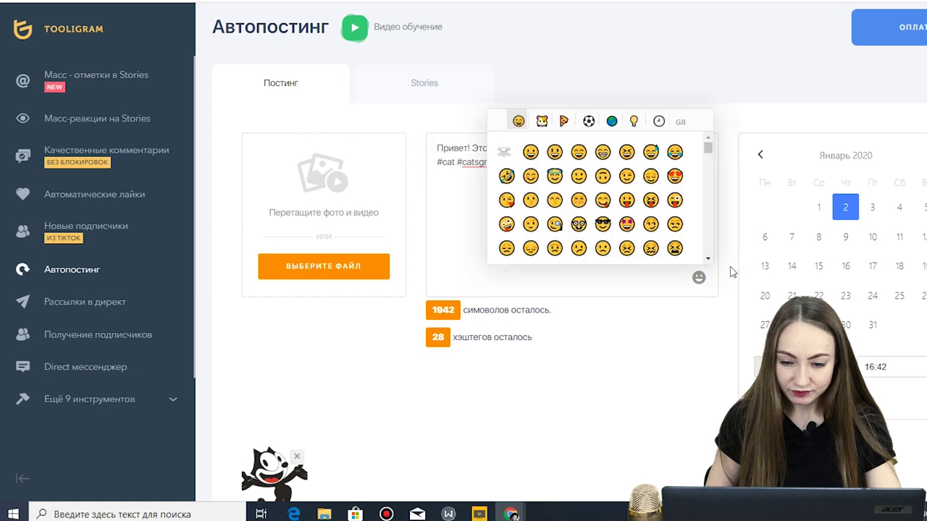
{"action": "left_click", "coordinate": [670, 281]}
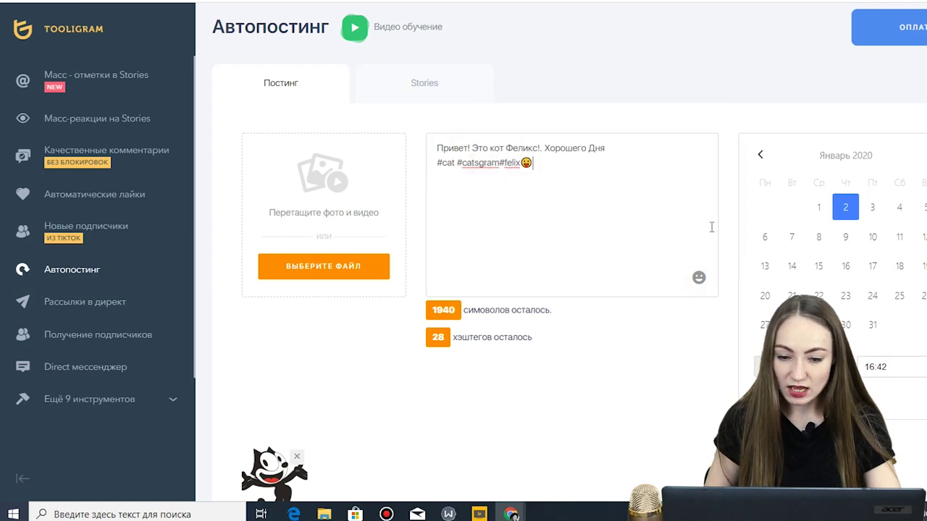
{"action": "double_click", "coordinate": [521, 166]}
{"action": "key", "text": "ctrl+c"}
{"action": "key", "text": "BackSpace"}
{"action": "left_click", "coordinate": [655, 146]}
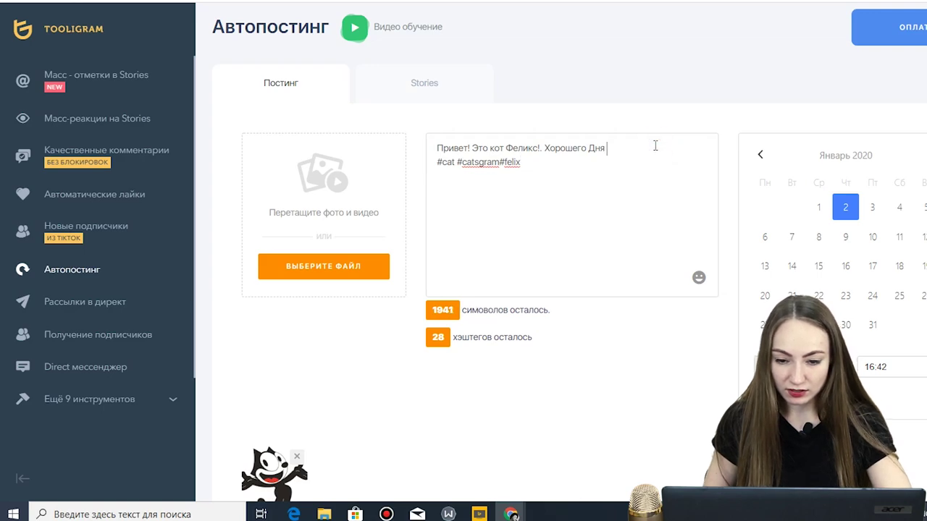
{"action": "key", "text": "ctrl+v"}
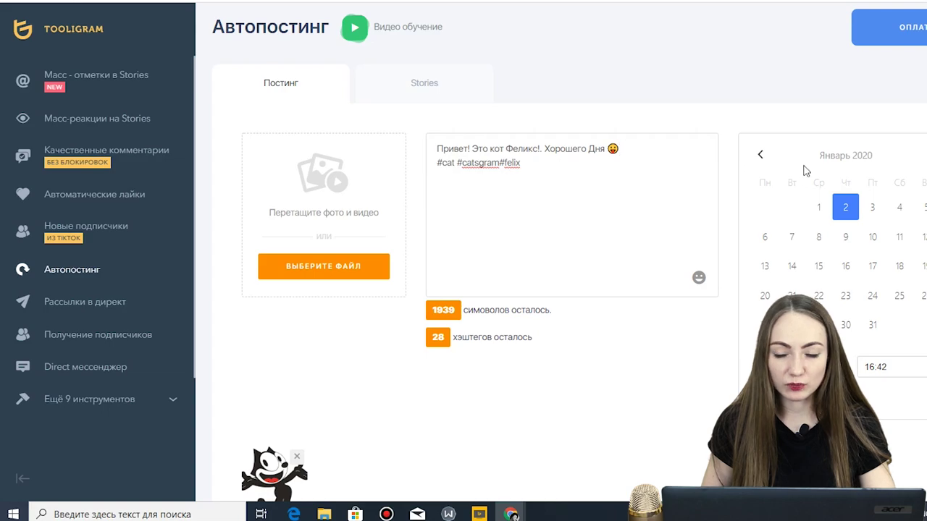
{"action": "left_click", "coordinate": [792, 239]}
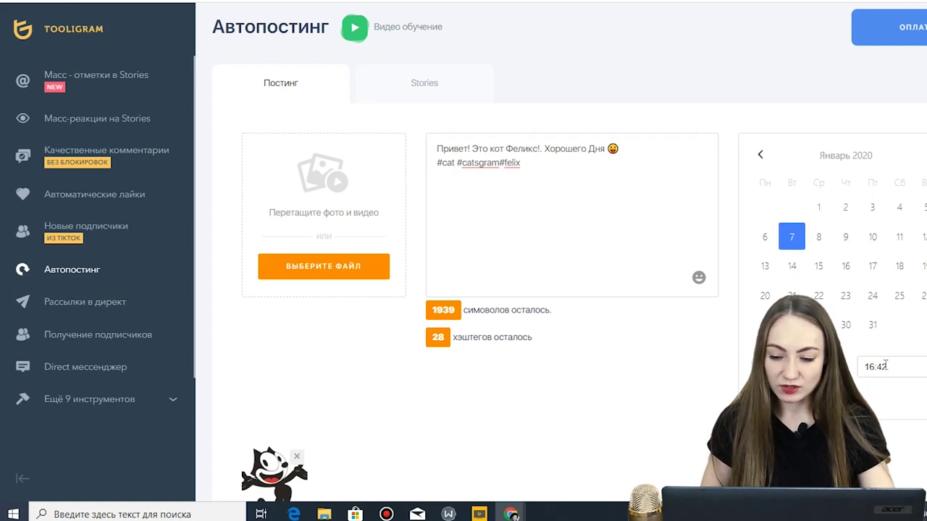
- Turn on auto-deletion of the post after 2 days
{"action": "scroll", "coordinate": [862, 373], "scroll_direction": "down", "scroll_amount": 4}
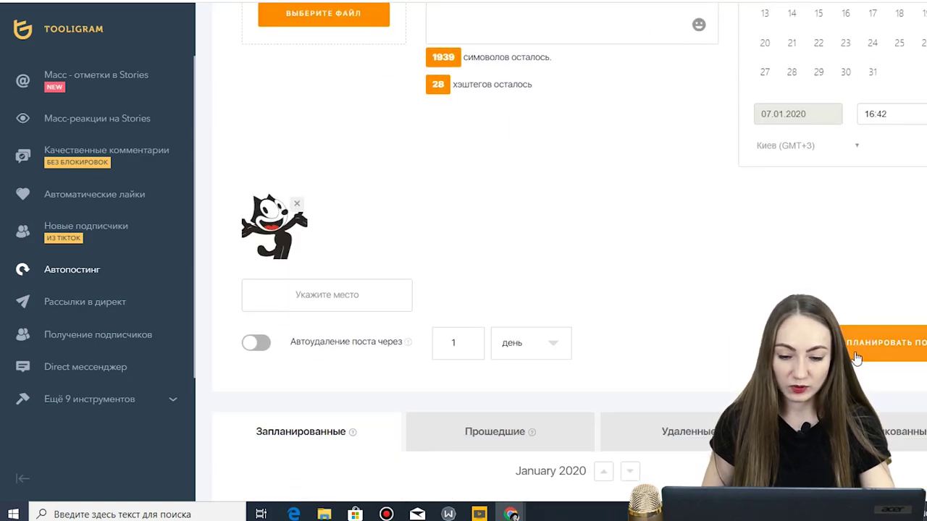
{"action": "left_click", "coordinate": [302, 346]}
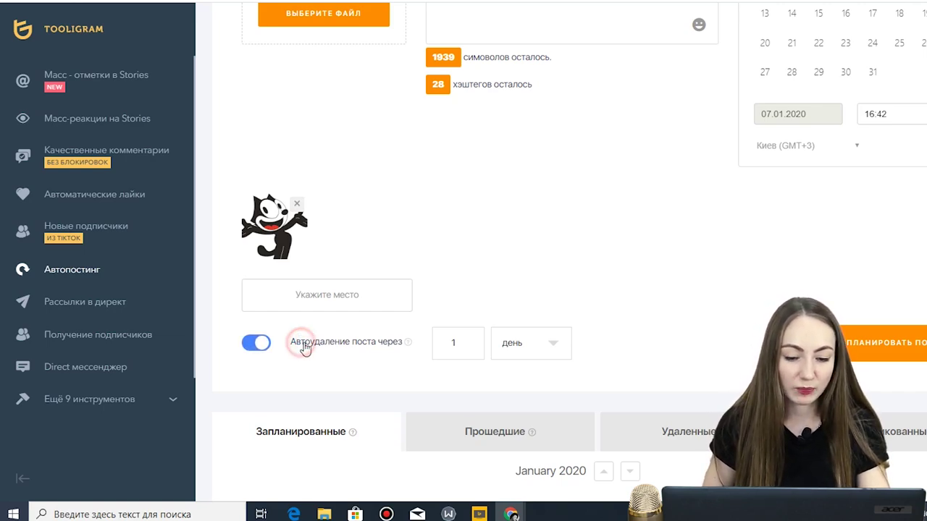
{"action": "left_click", "coordinate": [467, 339]}
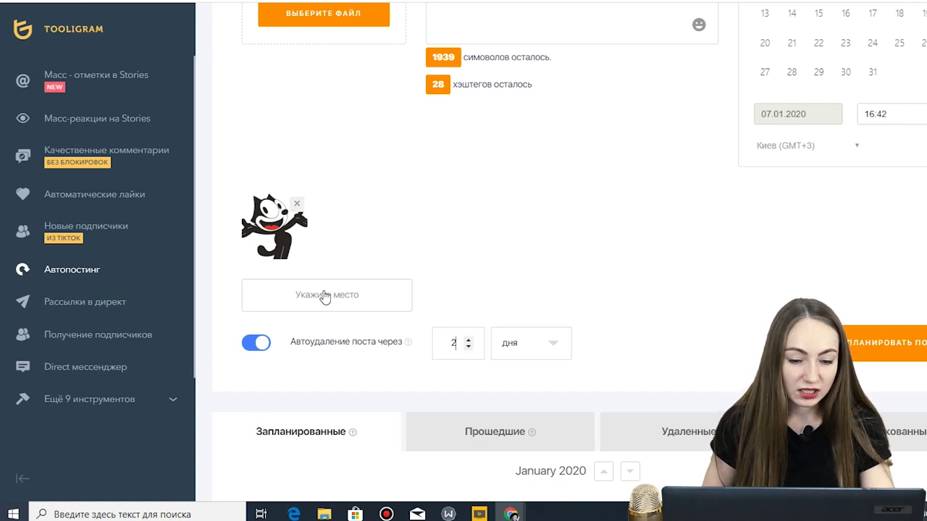
- Search for Одесса and add it as the post's geolocation
{"action": "left_click", "coordinate": [326, 296]}
{"action": "left_click", "coordinate": [396, 109]}
{"action": "type", "text": "Jl"}
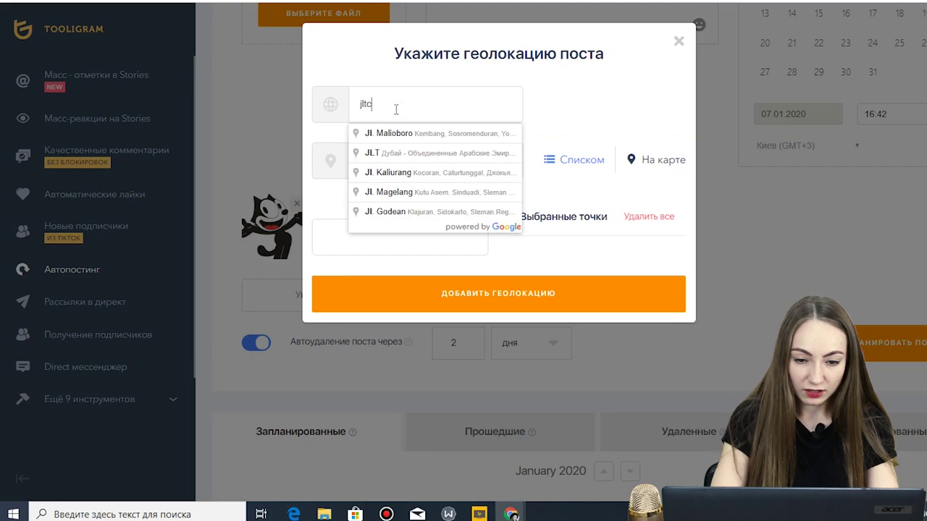
{"action": "key", "text": "BackSpace"}
{"action": "key", "text": "BackSpace"}
{"action": "type", "text": "О"}
{"action": "key", "text": "BackSpace"}
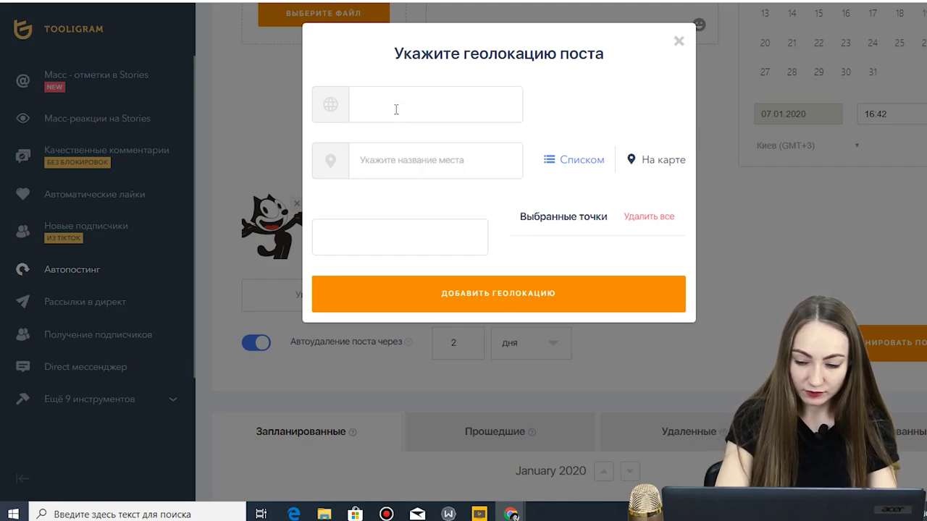
{"action": "type", "text": "одесс"}
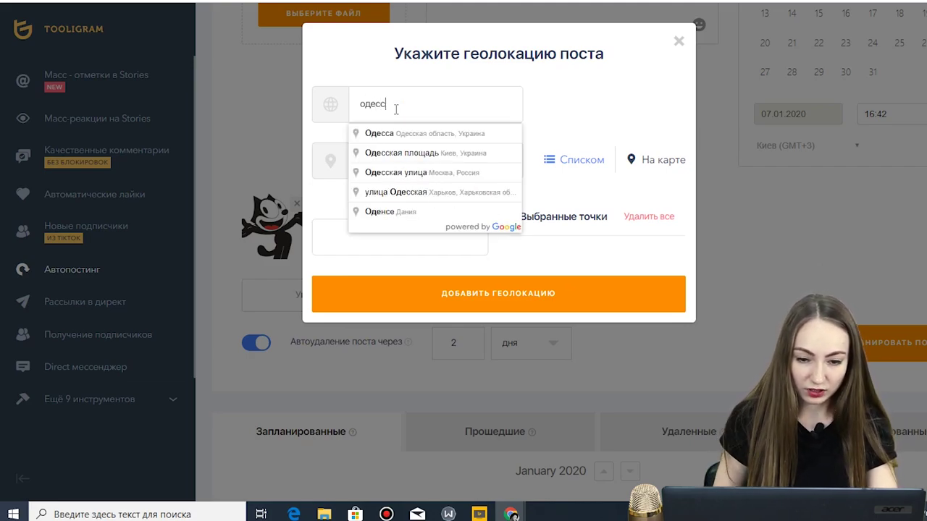
{"action": "left_click", "coordinate": [399, 133]}
{"action": "left_click", "coordinate": [401, 174]}
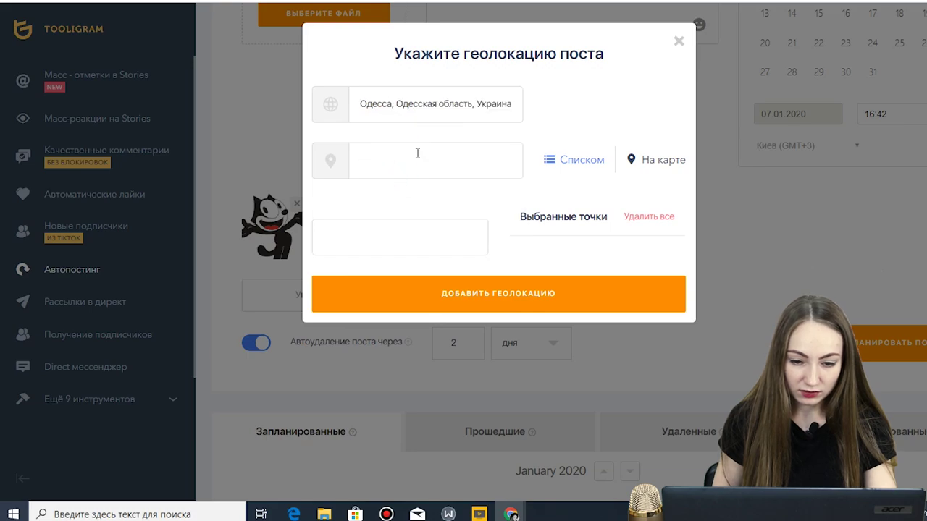
{"action": "left_click", "coordinate": [505, 286]}
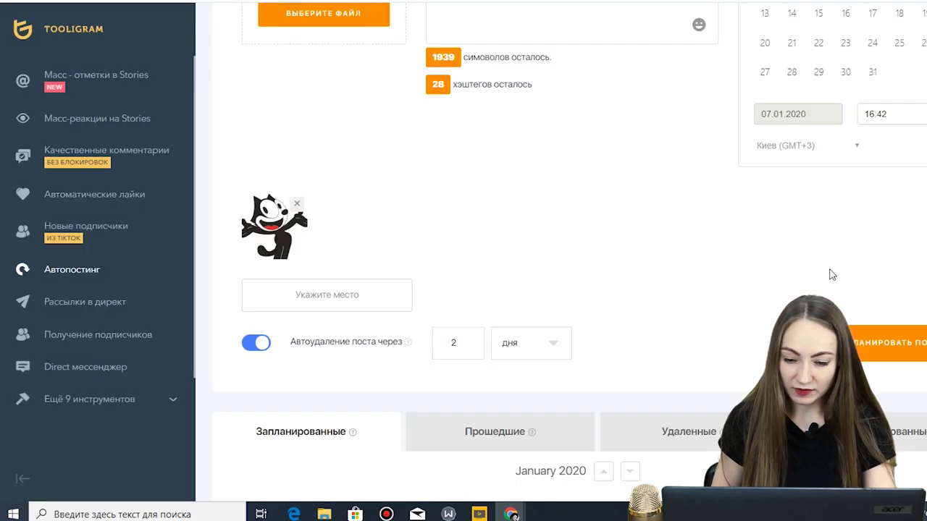
{"action": "scroll", "coordinate": [683, 214], "scroll_direction": "down", "scroll_amount": 3}
- Schedule the finished Felix post and dismiss the success message
{"action": "left_click", "coordinate": [893, 156]}
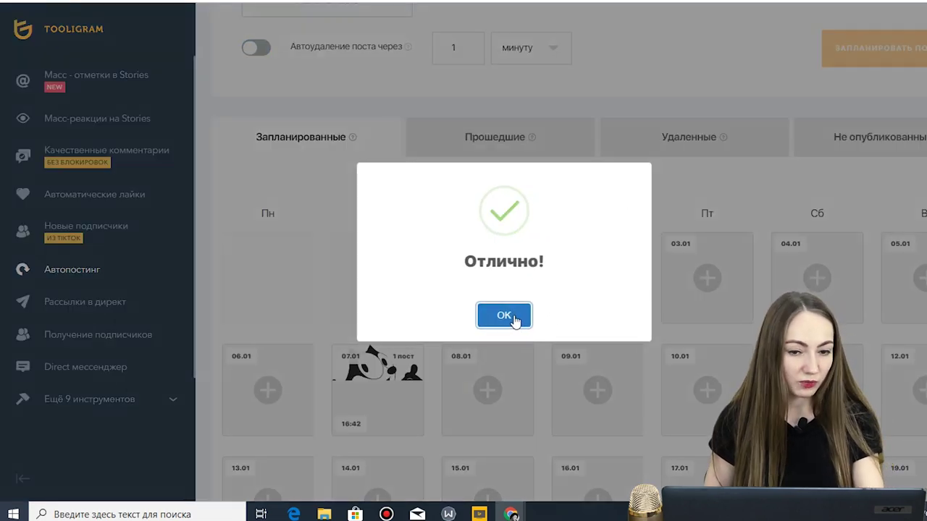
{"action": "left_click", "coordinate": [510, 316]}
{"action": "scroll", "coordinate": [493, 83], "scroll_direction": "down", "scroll_amount": 2}
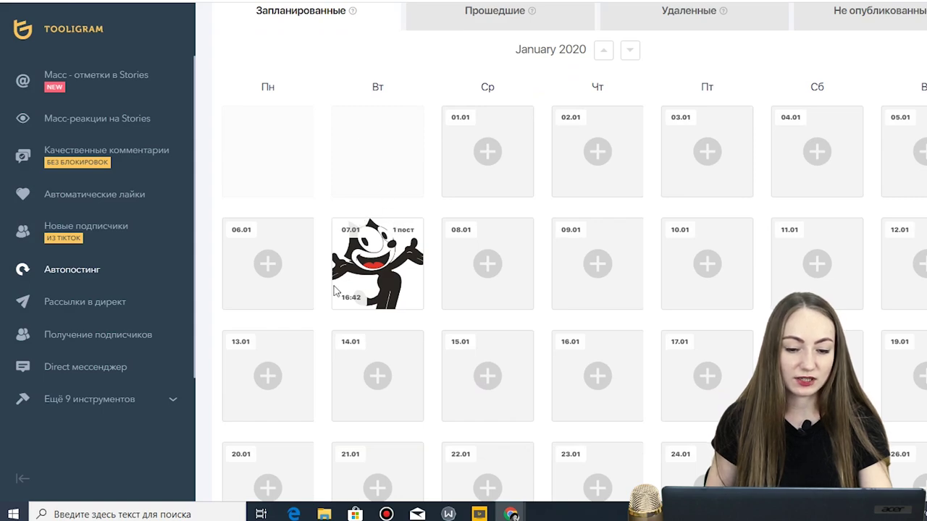
{"action": "scroll", "coordinate": [370, 267], "scroll_direction": "up", "scroll_amount": 1}
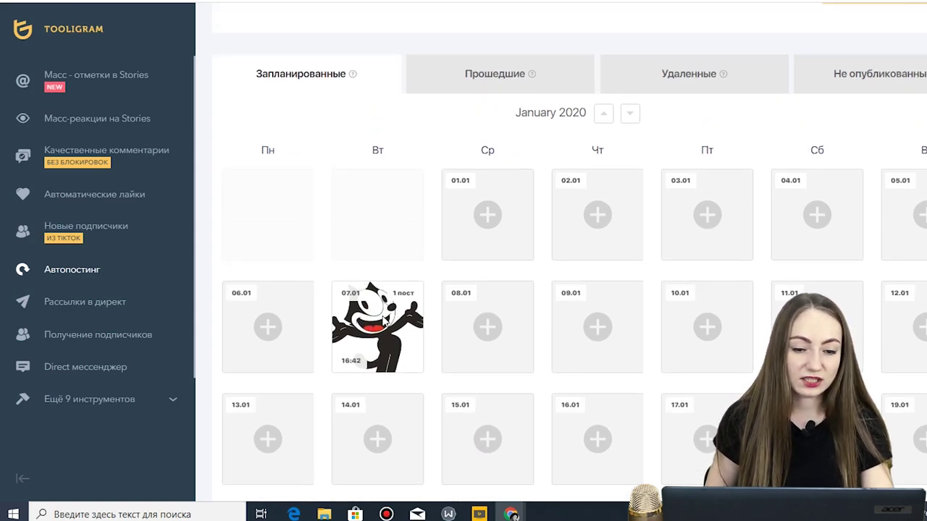
- View the past and unpublished post calendars, then return to the scheduled calendar
{"action": "left_click", "coordinate": [477, 81]}
{"action": "mouse_move", "coordinate": [719, 79]}
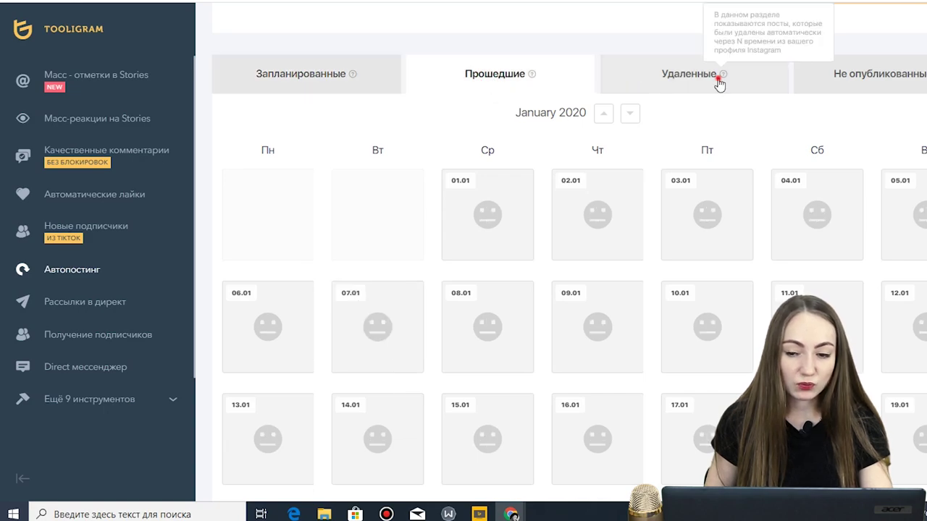
{"action": "left_click", "coordinate": [893, 80]}
{"action": "left_click", "coordinate": [327, 80]}
{"action": "scroll", "coordinate": [623, 195], "scroll_direction": "down", "scroll_amount": 3}
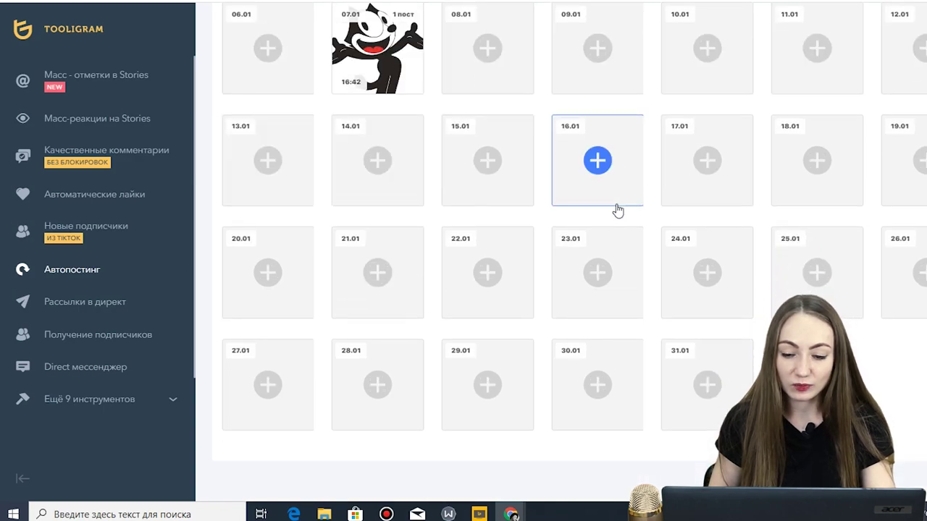
{"action": "scroll", "coordinate": [722, 182], "scroll_direction": "up", "scroll_amount": 6}
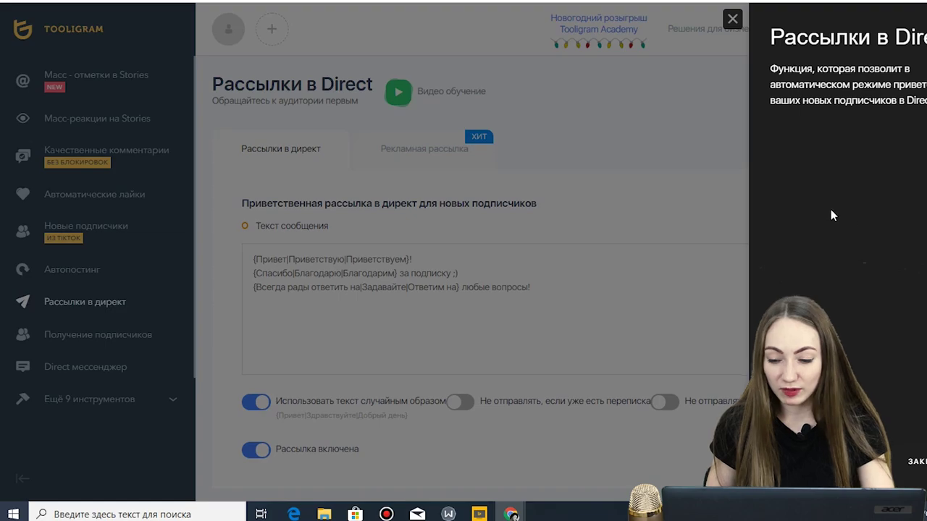
- Delete the extra greeting and thank-you variants, leaving {Привет}! and {Благодарим} за подписку ;)
{"action": "left_click", "coordinate": [921, 461]}
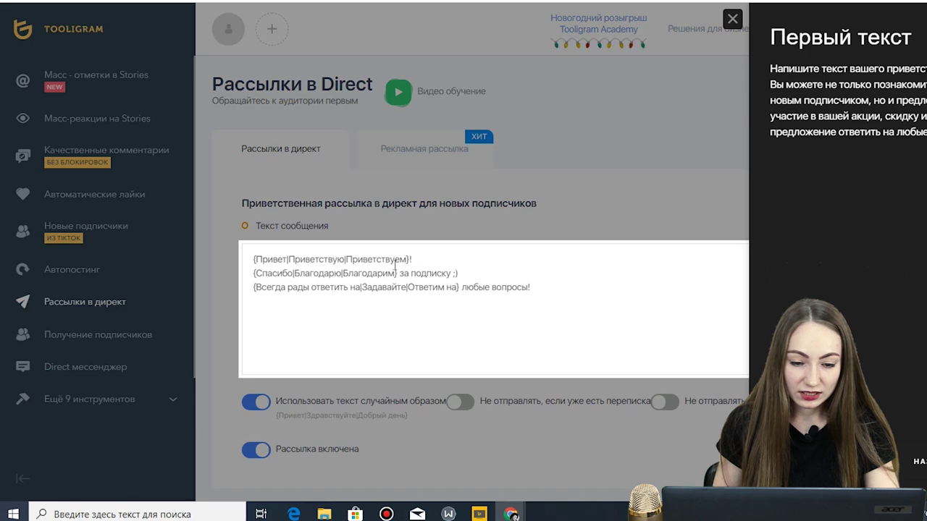
{"action": "left_click_drag", "start_coordinate": [289, 259], "coordinate": [408, 260]}
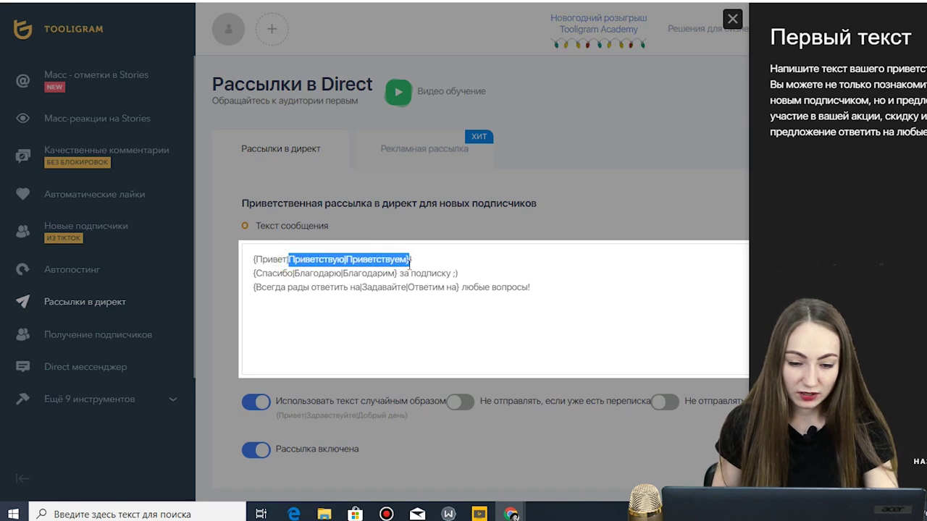
{"action": "key", "text": "BackSpace"}
{"action": "key", "text": "BackSpace"}
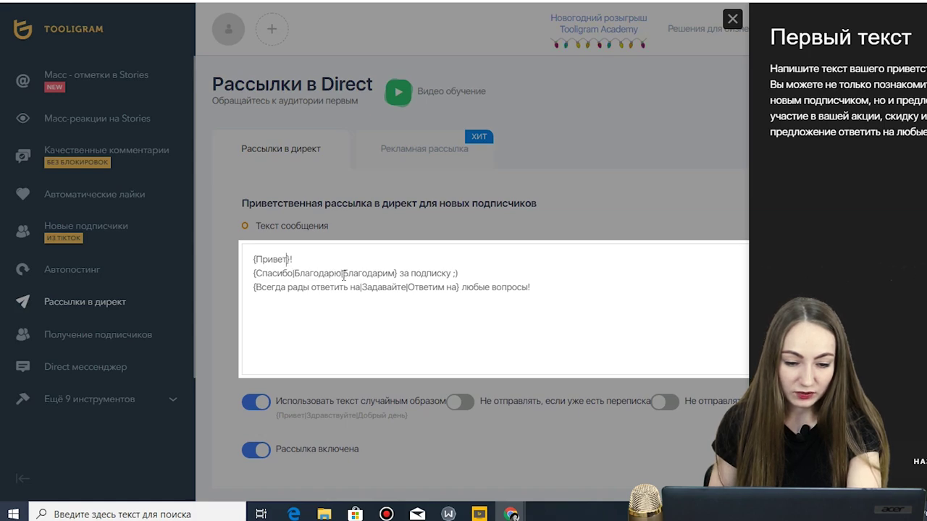
{"action": "left_click_drag", "start_coordinate": [345, 276], "coordinate": [268, 279]}
{"action": "key", "text": "BackSpace"}
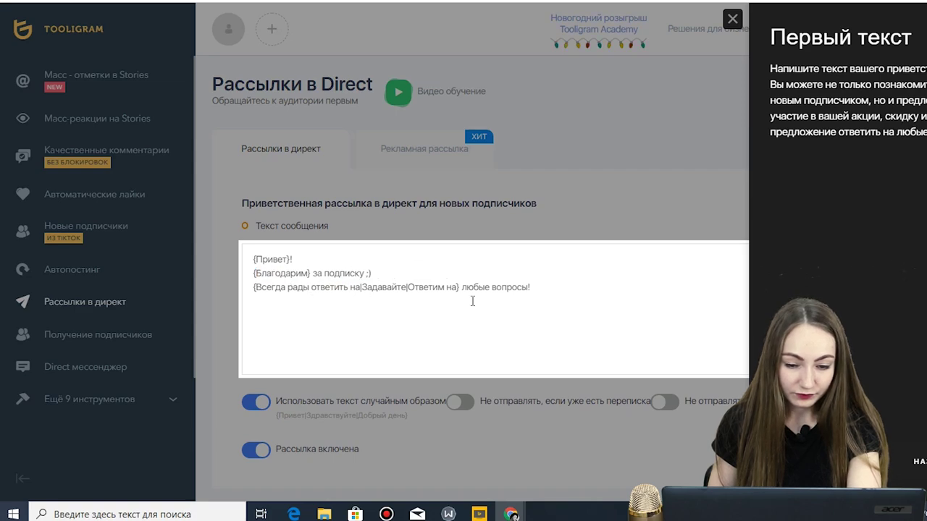
{"action": "left_click", "coordinate": [536, 292]}
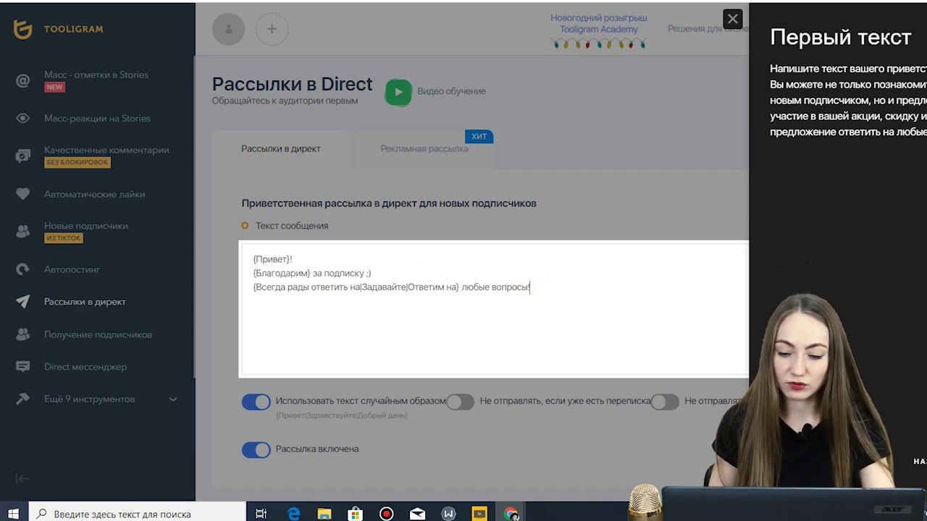
{"action": "left_click", "coordinate": [713, 427]}
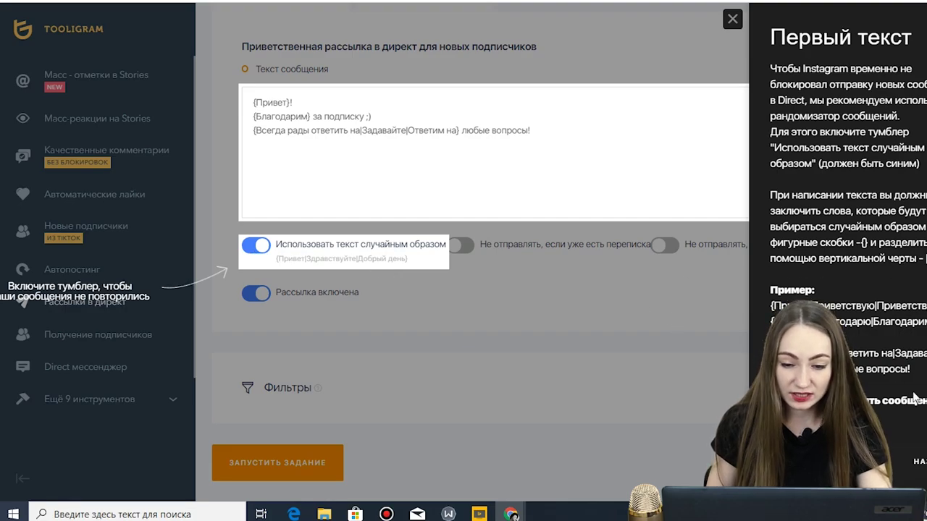
- Expand the mailing filters and set maximum followers to 50 and maximum follows to 100
{"action": "left_click", "coordinate": [805, 462]}
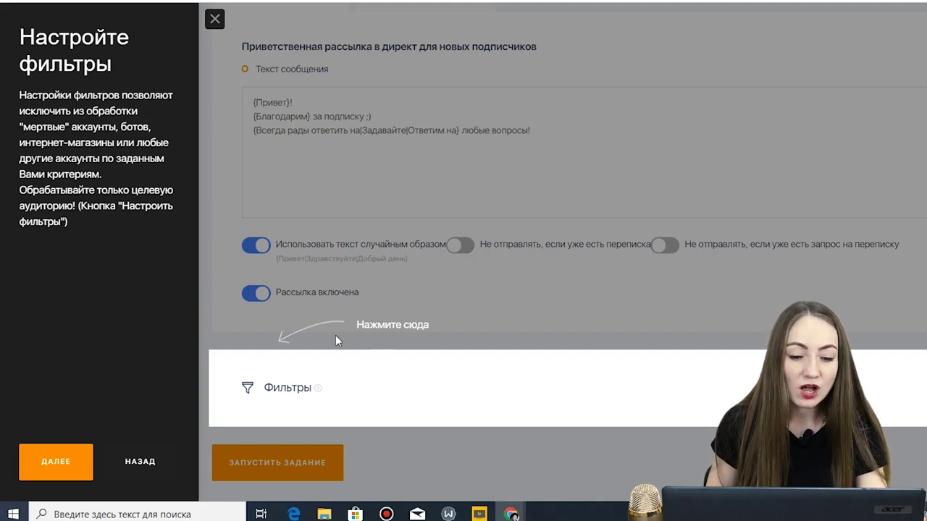
{"action": "left_click", "coordinate": [246, 387]}
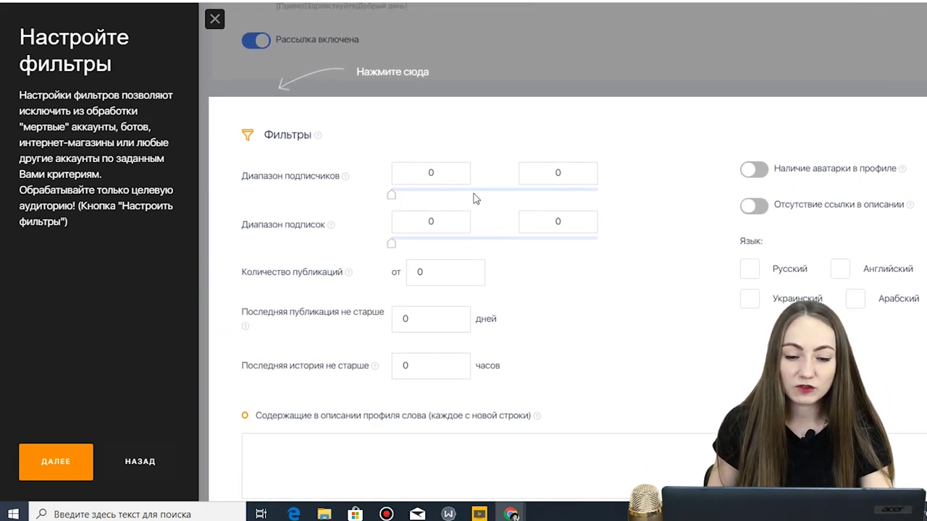
{"action": "mouse_move", "coordinate": [393, 199]}
{"action": "left_mouse_down"}
{"action": "mouse_move", "coordinate": [416, 198]}
{"action": "mouse_move", "coordinate": [391, 195]}
{"action": "left_mouse_up"}
{"action": "double_click", "coordinate": [549, 169]}
{"action": "type", "text": "50"}
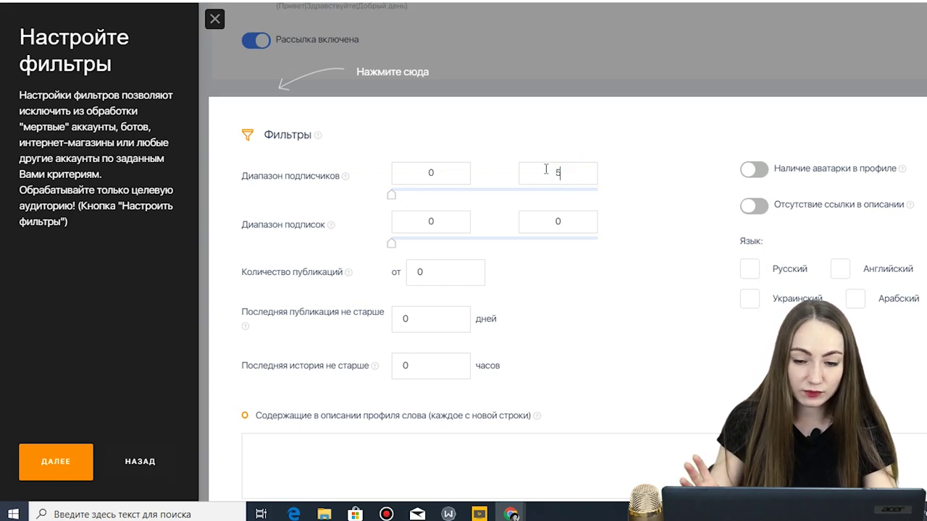
{"action": "left_click", "coordinate": [535, 222]}
{"action": "left_click_drag", "start_coordinate": [536, 223], "coordinate": [596, 223]}
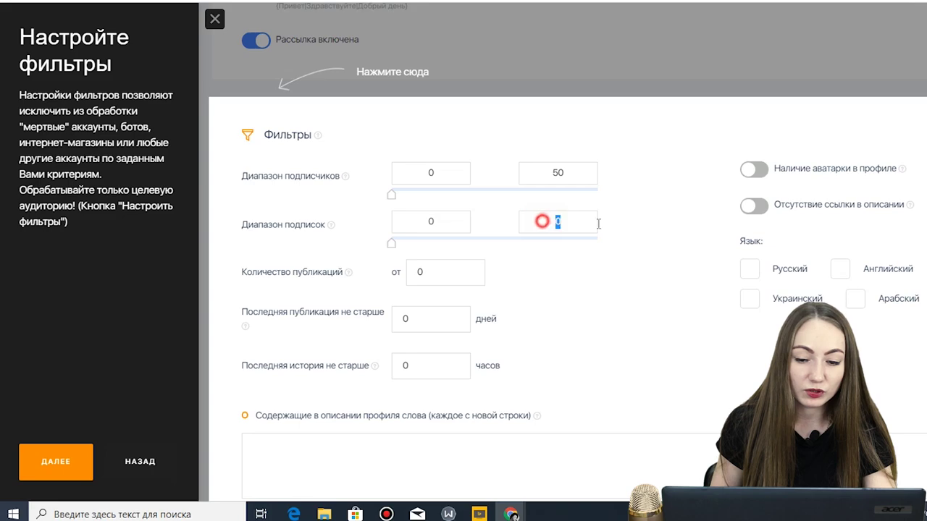
{"action": "type", "text": "100"}
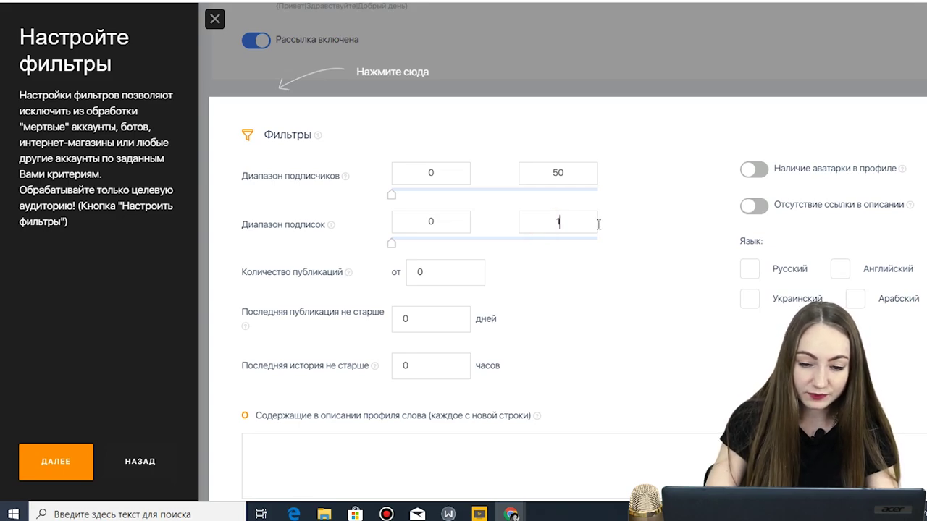
- Require at least 10 publications, last post within 30 days and story within 24 hours
{"action": "left_click", "coordinate": [429, 274]}
{"action": "left_click_drag", "start_coordinate": [376, 270], "coordinate": [378, 266]}
{"action": "type", "text": "10"}
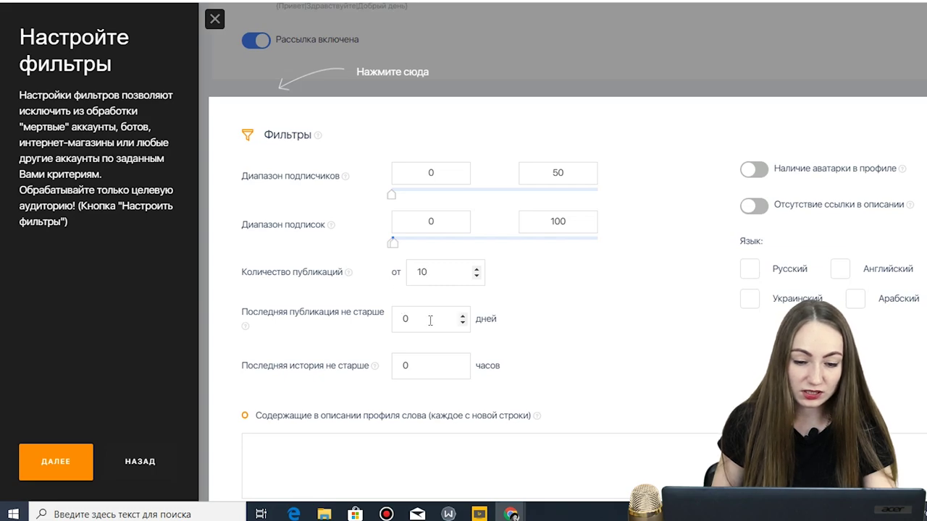
{"action": "double_click", "coordinate": [430, 318]}
{"action": "type", "text": "30"}
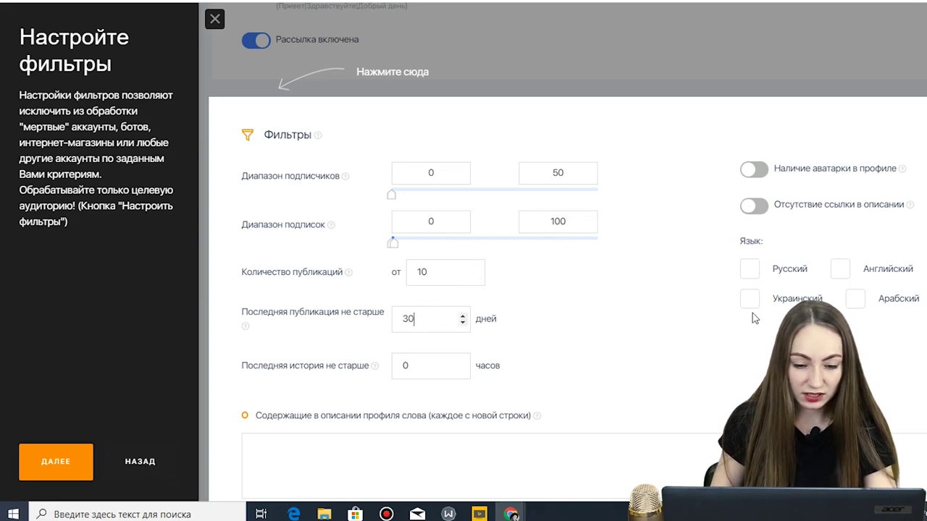
{"action": "left_click_drag", "start_coordinate": [422, 365], "coordinate": [386, 369]}
{"action": "type", "text": "24"}
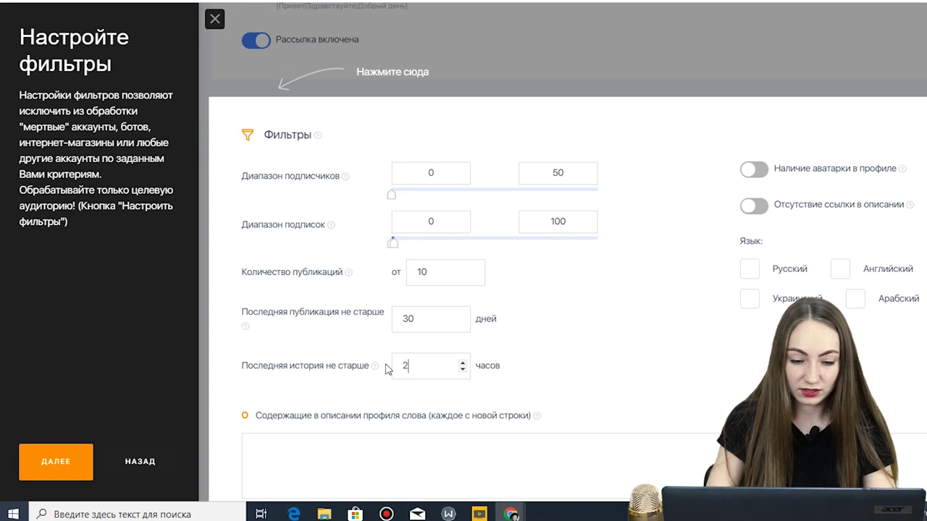
- Require a profile avatar and include Russian, Ukrainian and English-language accounts
{"action": "left_click", "coordinate": [754, 169]}
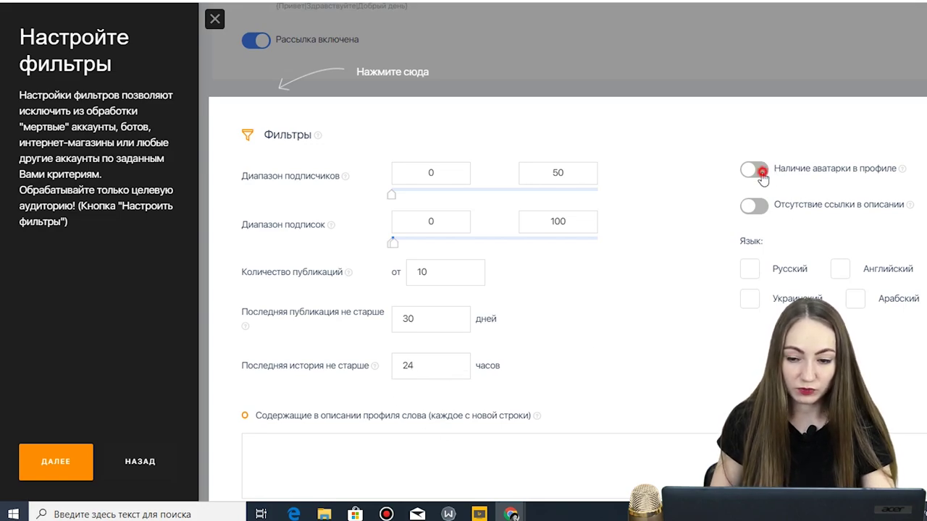
{"action": "left_click", "coordinate": [749, 268]}
{"action": "left_click", "coordinate": [750, 298]}
{"action": "left_click", "coordinate": [848, 272]}
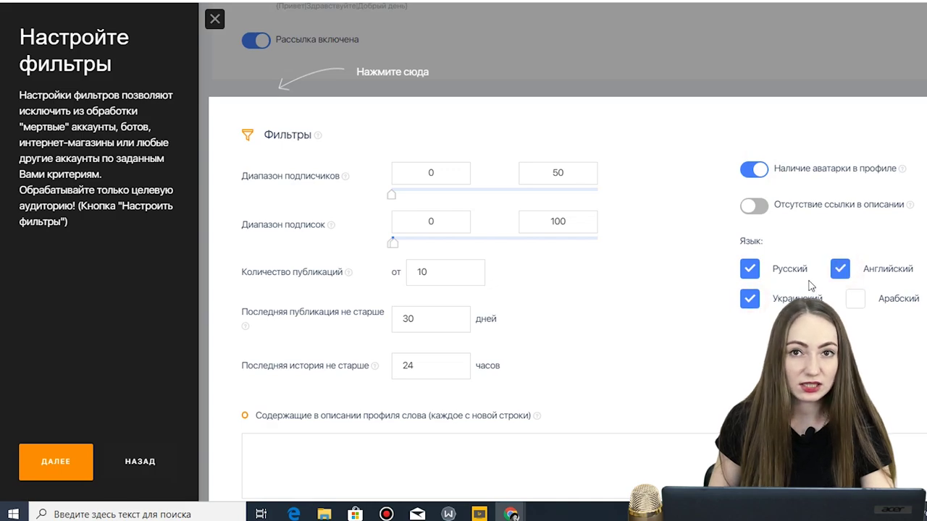
- Add 'магазин' to the excluded profile-description words, leaving the excluded-accounts list empty
{"action": "scroll", "coordinate": [654, 235], "scroll_direction": "down", "scroll_amount": 2}
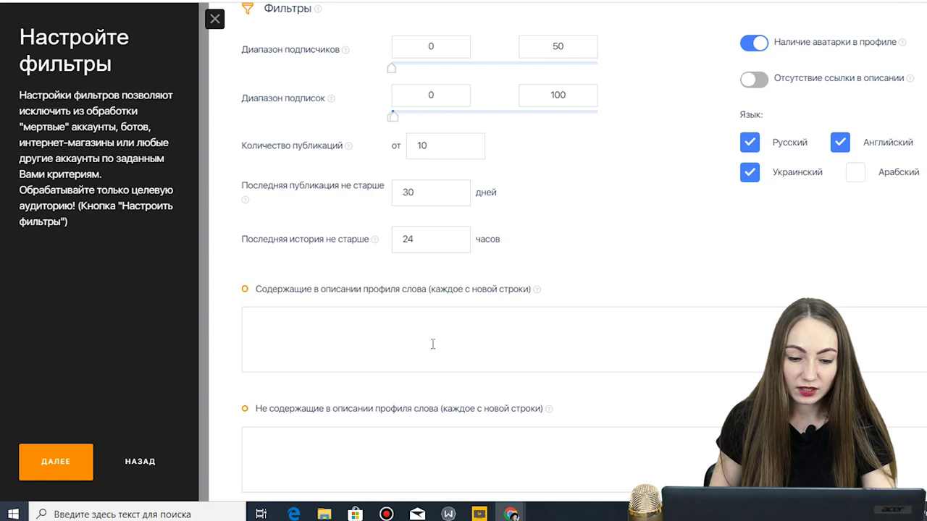
{"action": "mouse_move", "coordinate": [538, 289]}
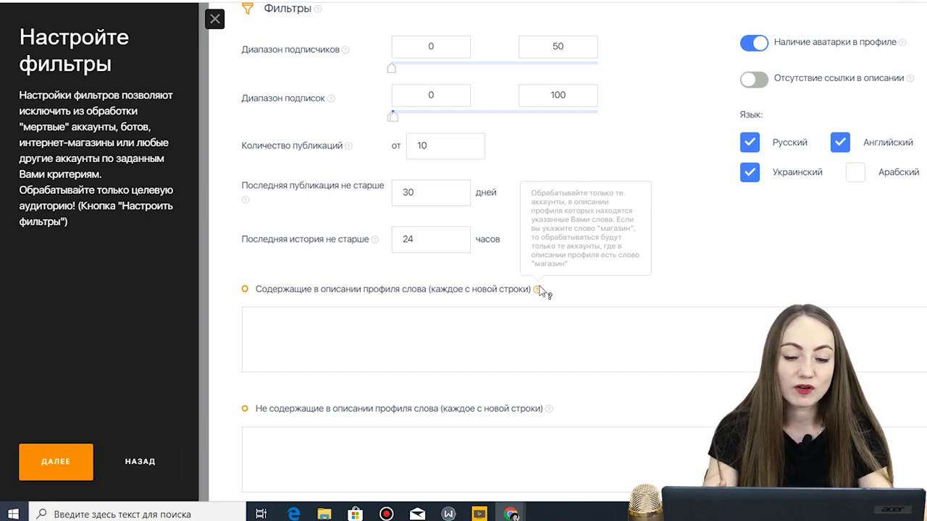
{"action": "scroll", "coordinate": [547, 336], "scroll_direction": "down", "scroll_amount": 2}
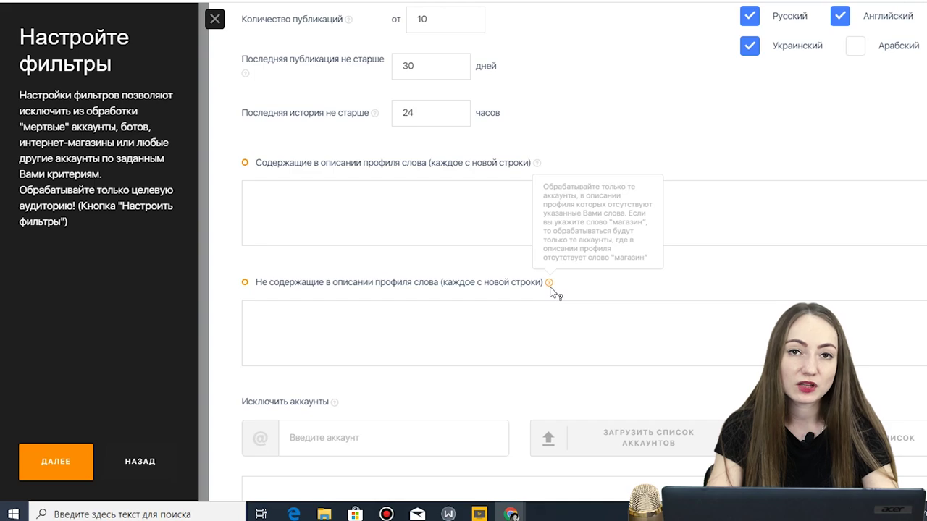
{"action": "left_click", "coordinate": [542, 311]}
{"action": "type", "text": "мага"}
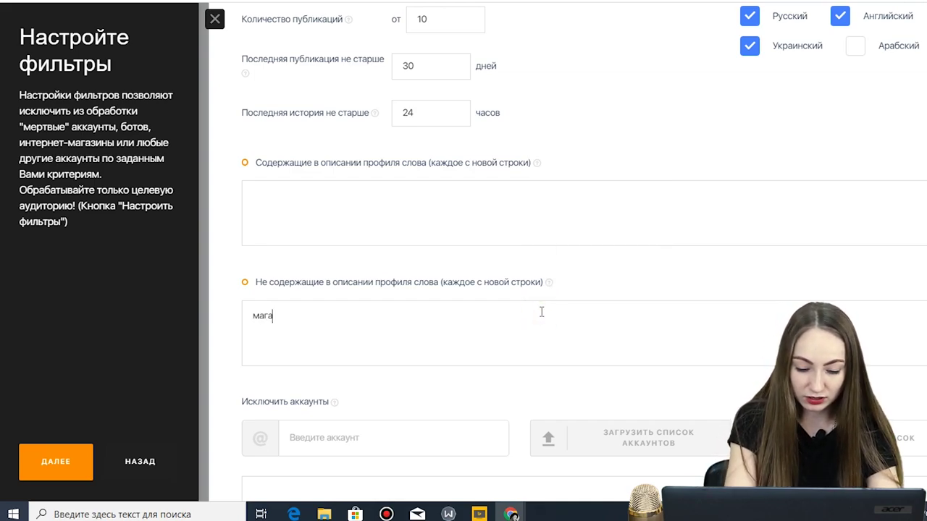
{"action": "type", "text": "зин"}
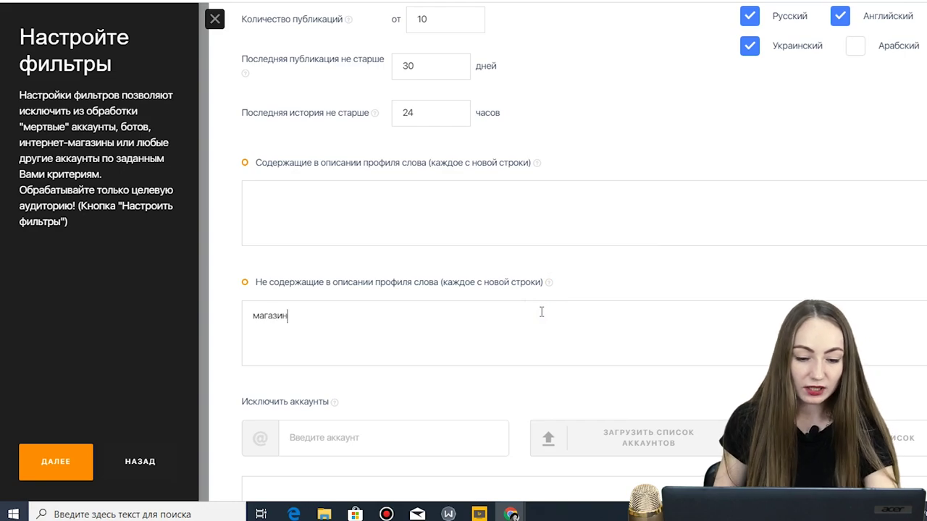
{"action": "scroll", "coordinate": [541, 312], "scroll_direction": "down", "scroll_amount": 3}
{"action": "left_click", "coordinate": [436, 238]}
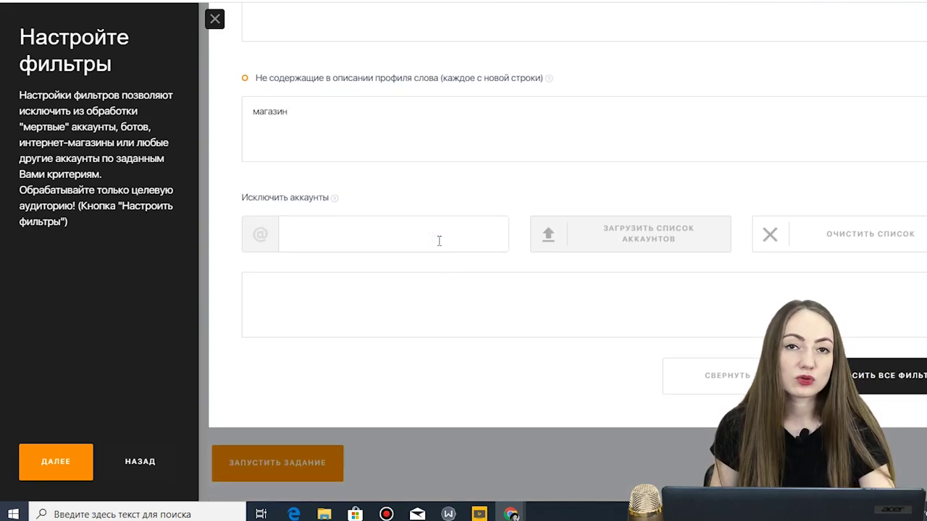
{"action": "mouse_move", "coordinate": [335, 199]}
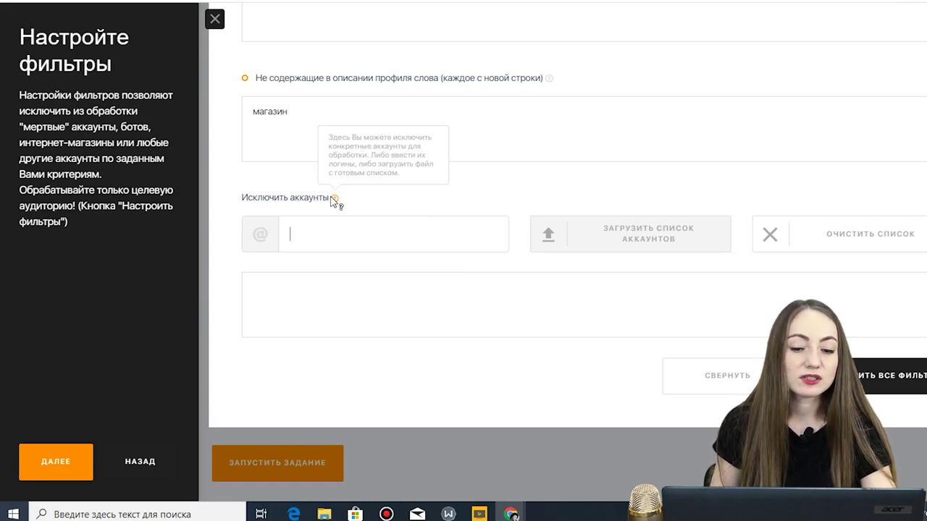
{"action": "left_click", "coordinate": [323, 236]}
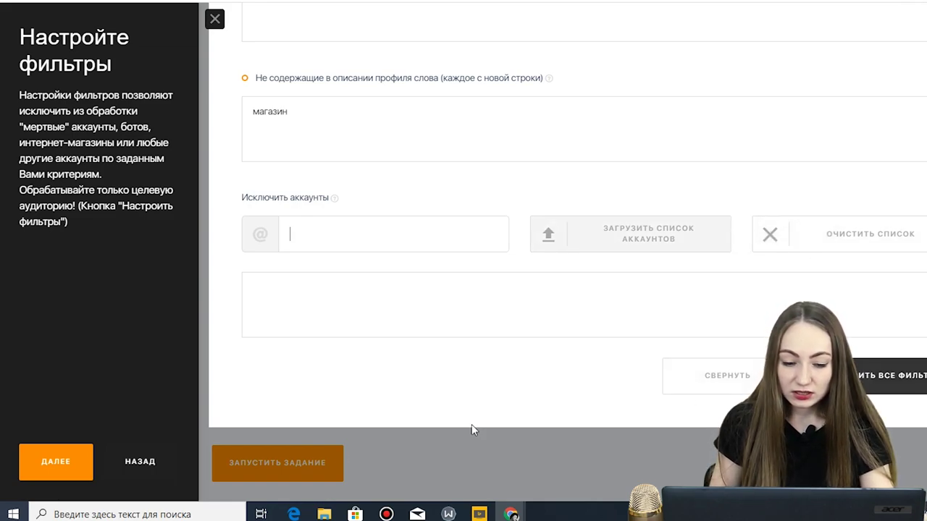
- Clear all profile-word filters in the Фильтры section
{"action": "left_click", "coordinate": [389, 462]}
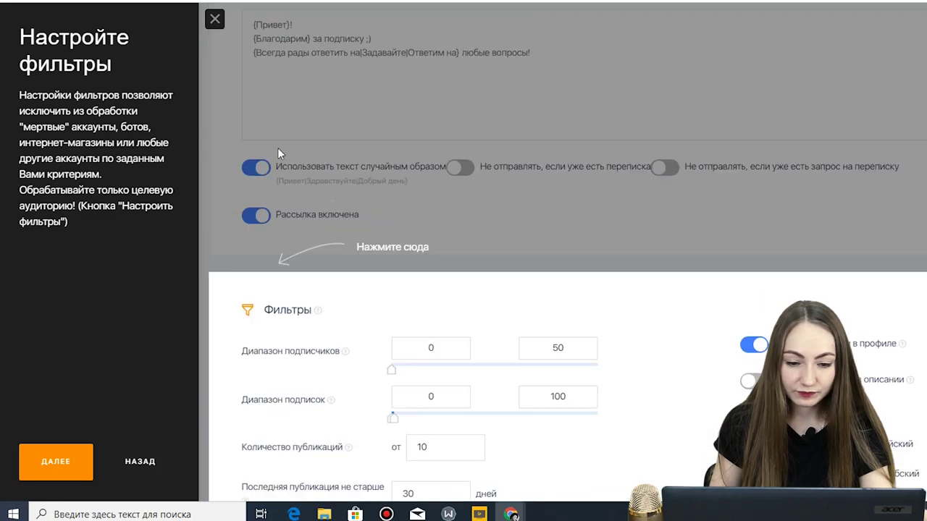
{"action": "left_click", "coordinate": [288, 309]}
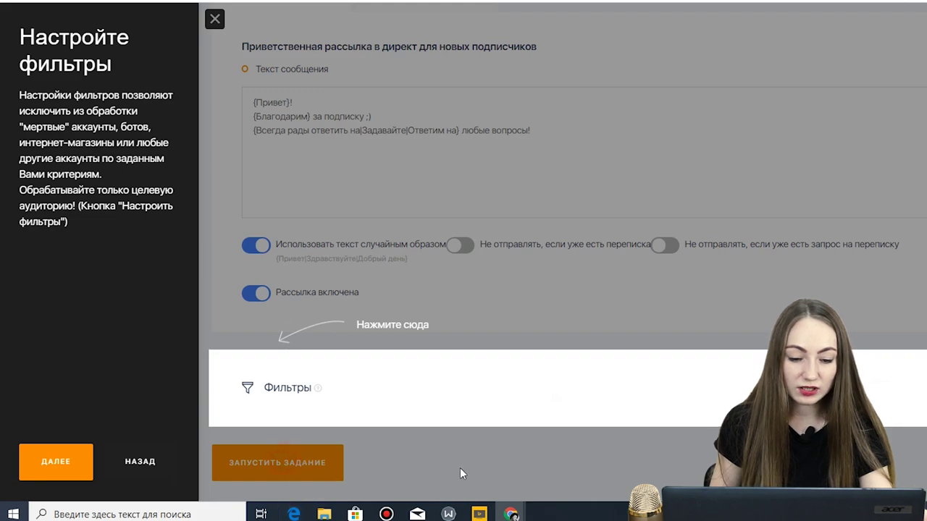
{"action": "left_click", "coordinate": [257, 389]}
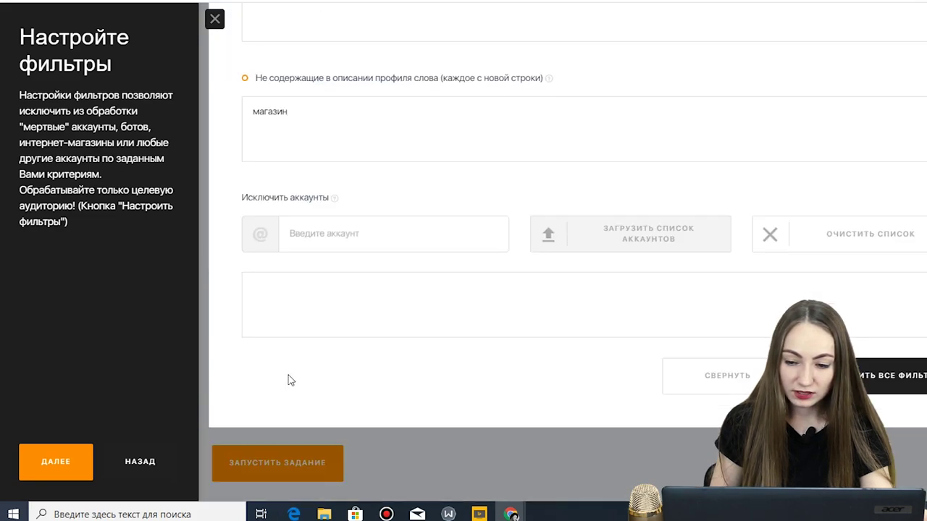
{"action": "left_click", "coordinate": [869, 388]}
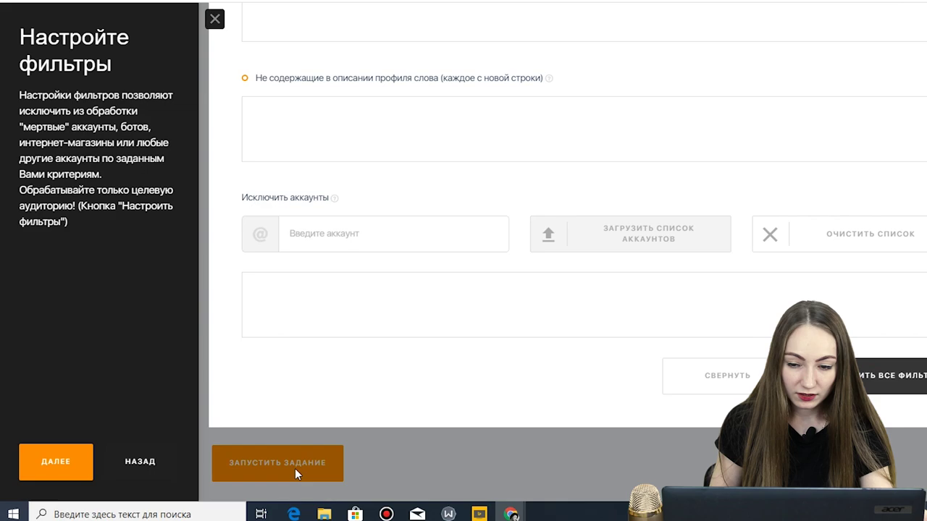
- End the setup tutorial and launch the welcome Direct mailing, dismissing the notice
{"action": "left_click", "coordinate": [215, 19]}
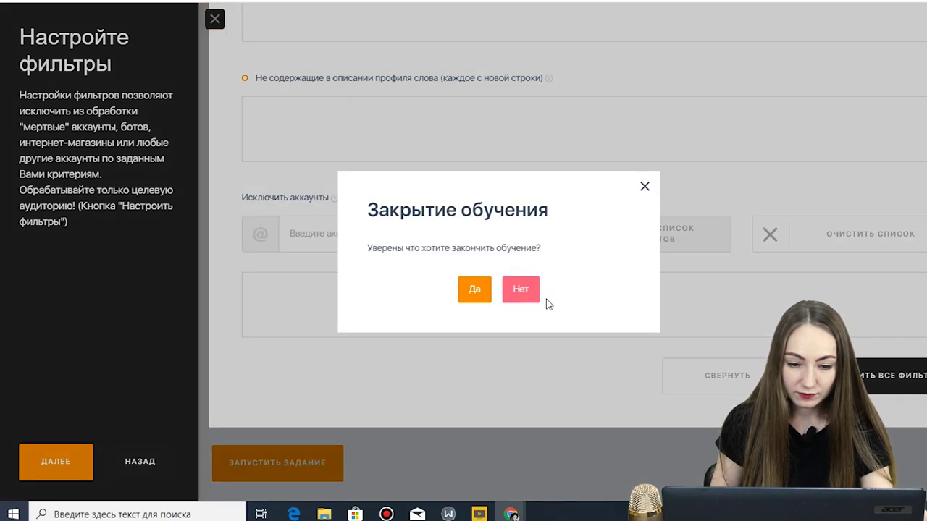
{"action": "left_click", "coordinate": [474, 289]}
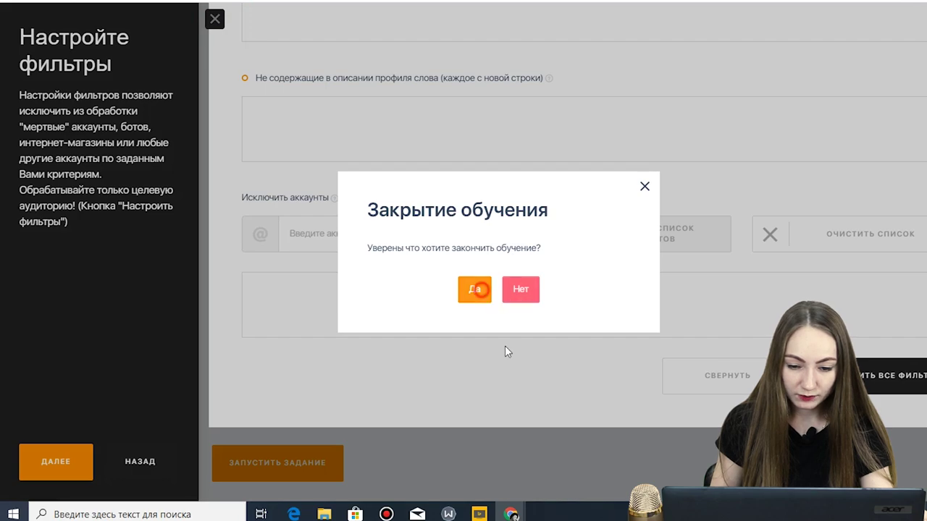
{"action": "left_click", "coordinate": [304, 469]}
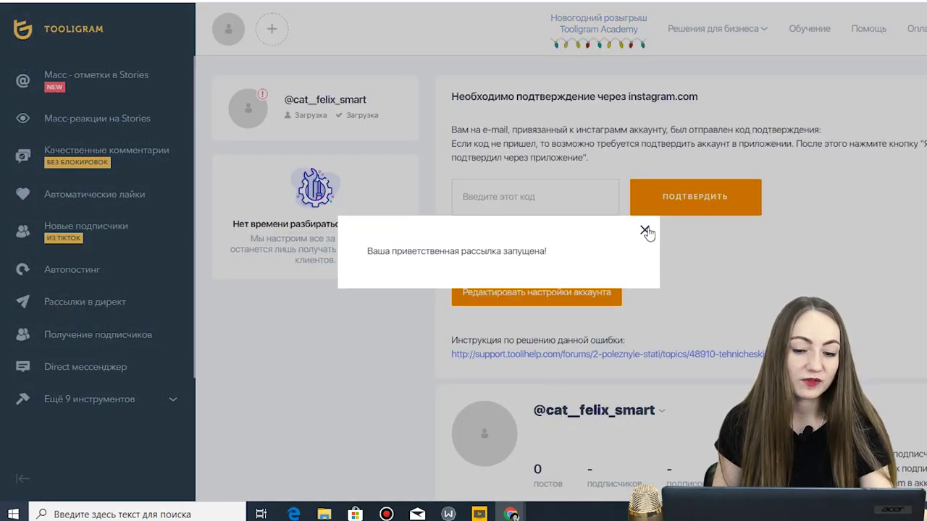
{"action": "left_click", "coordinate": [645, 231]}
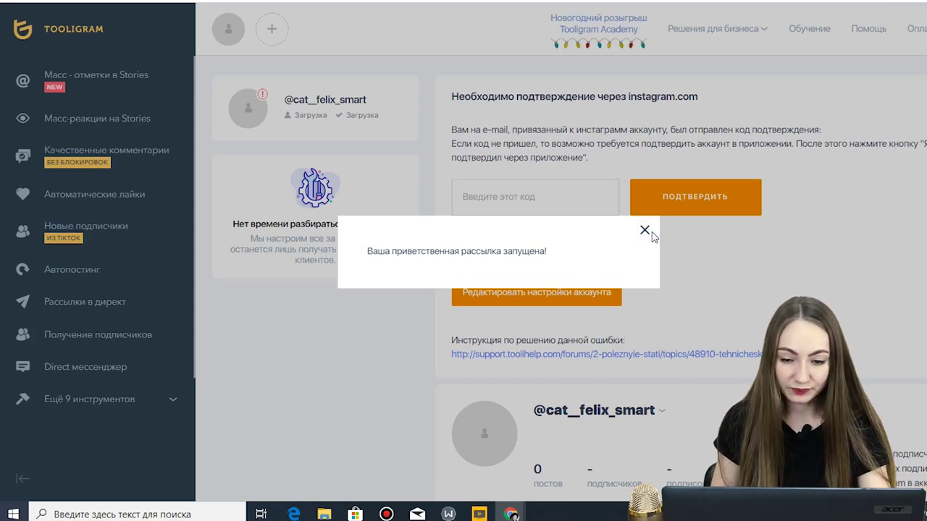
{"action": "left_click", "coordinate": [645, 232]}
{"action": "left_click", "coordinate": [542, 241]}
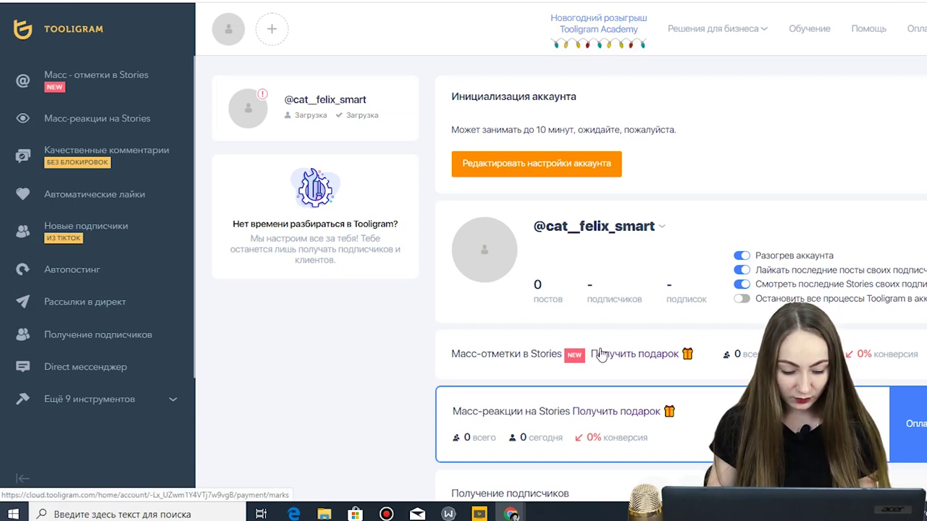
- Open the Instagram account editing page via Редактировать настройки аккаунта
{"action": "scroll", "coordinate": [746, 253], "scroll_direction": "down", "scroll_amount": 2}
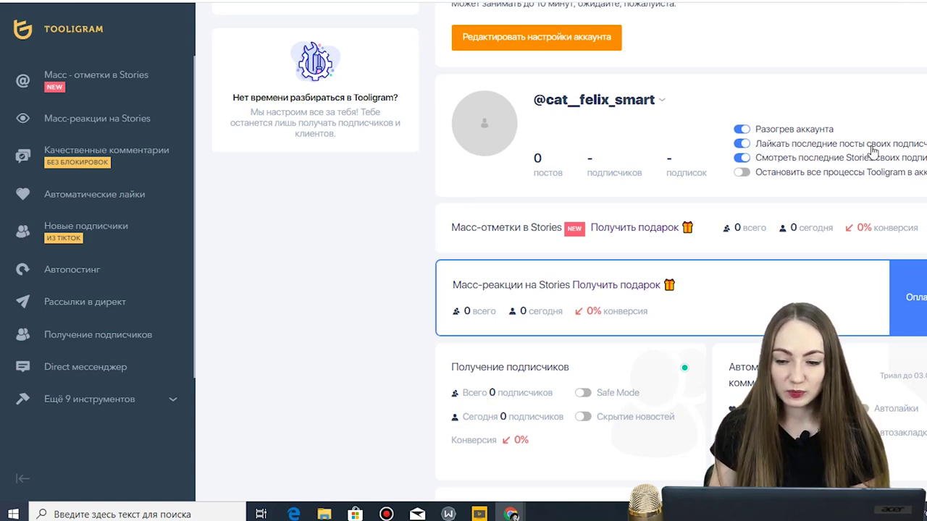
{"action": "mouse_move", "coordinate": [880, 148]}
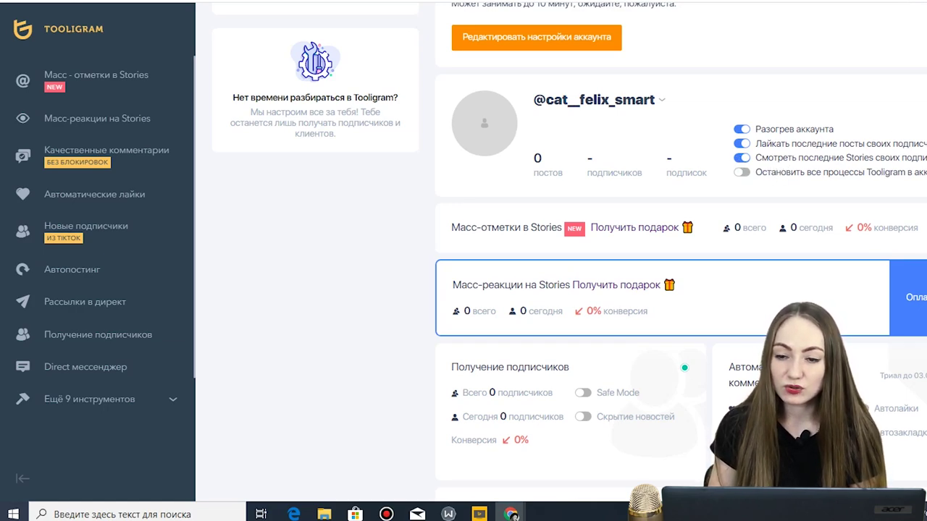
{"action": "left_click", "coordinate": [536, 36]}
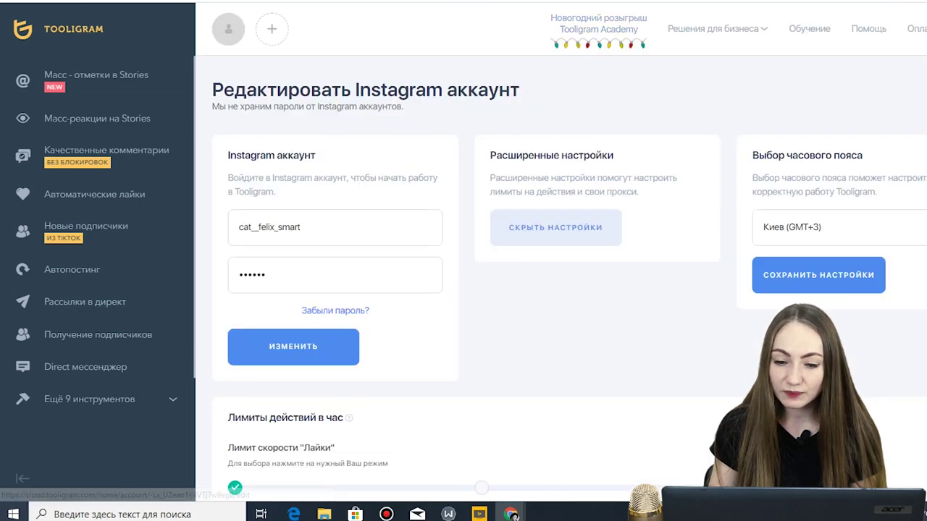
- Review the slow, safe hourly limits and proxy option, then go to Получение подписчиков
{"action": "scroll", "coordinate": [303, 231], "scroll_direction": "down", "scroll_amount": 1}
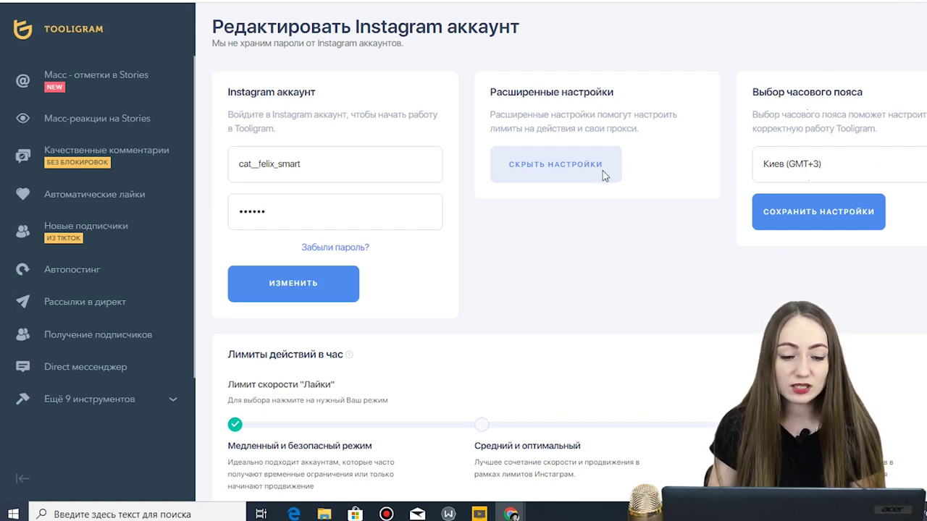
{"action": "scroll", "coordinate": [474, 257], "scroll_direction": "down", "scroll_amount": 1}
{"action": "scroll", "coordinate": [475, 261], "scroll_direction": "down", "scroll_amount": 2}
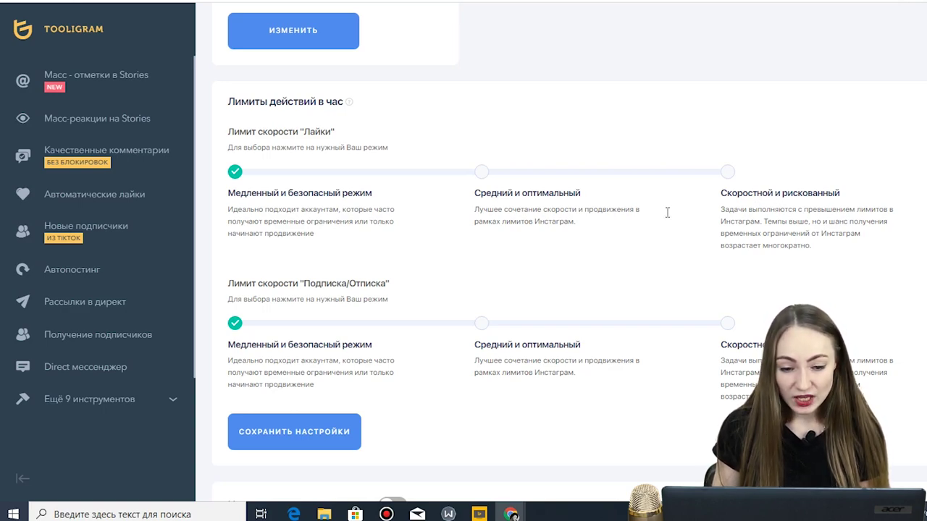
{"action": "scroll", "coordinate": [427, 243], "scroll_direction": "down", "scroll_amount": 1}
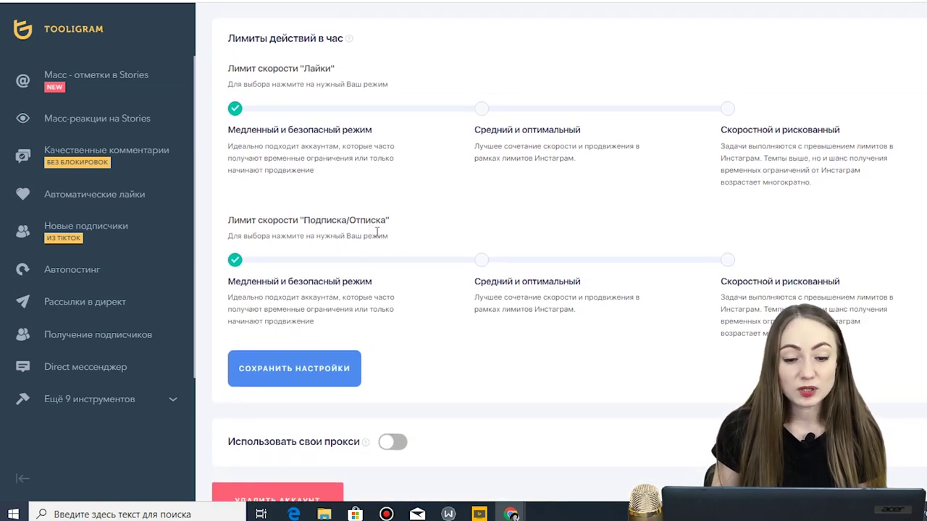
{"action": "scroll", "coordinate": [377, 231], "scroll_direction": "down", "scroll_amount": 1}
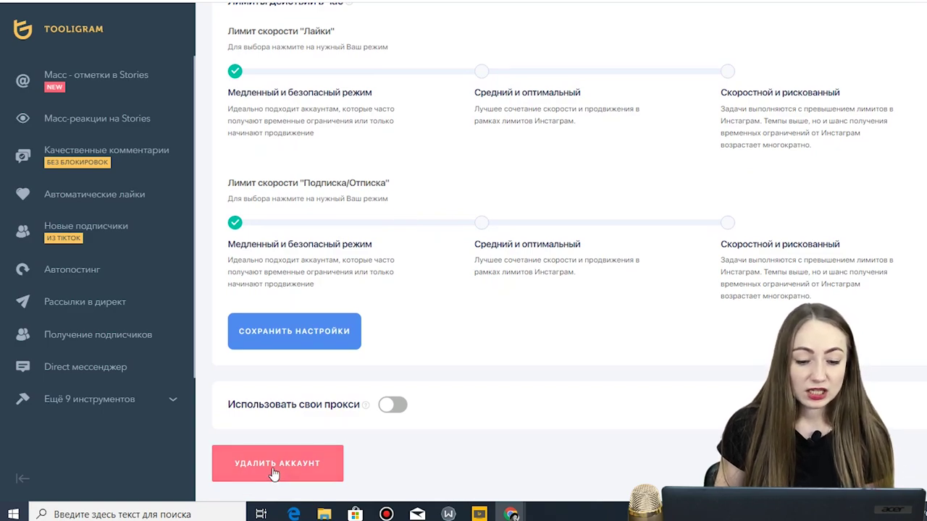
{"action": "scroll", "coordinate": [413, 348], "scroll_direction": "up", "scroll_amount": 8}
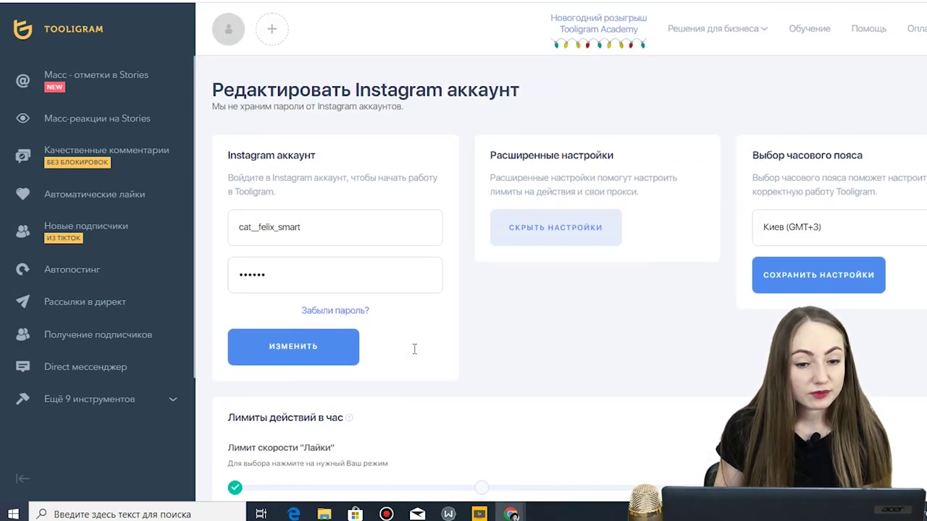
{"action": "left_click", "coordinate": [85, 338]}
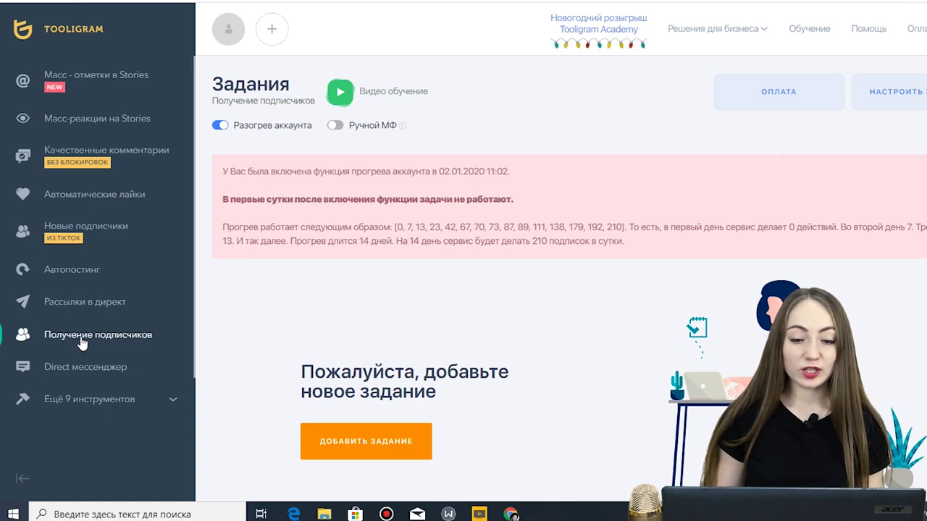
- Create a new follower task on the Подписываться tab and focus the Конкурент field
{"action": "left_click", "coordinate": [404, 441]}
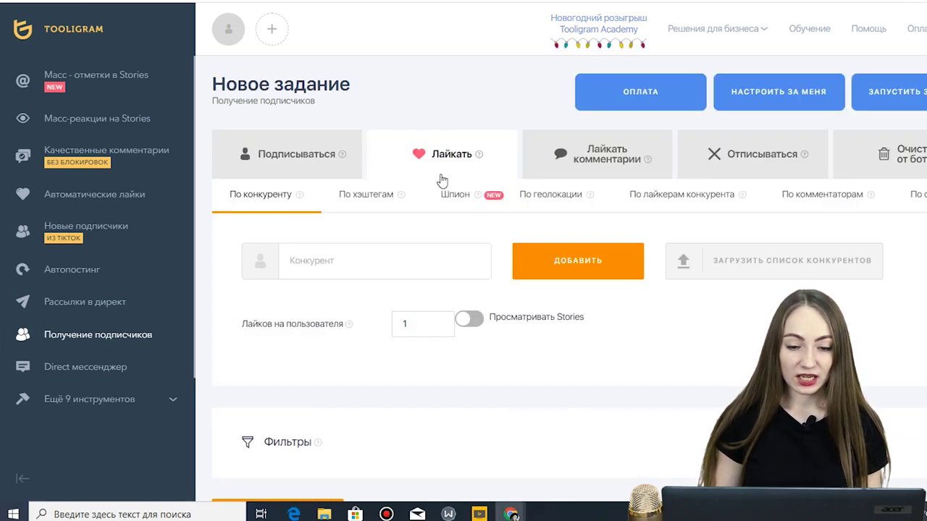
{"action": "scroll", "coordinate": [397, 105], "scroll_direction": "down", "scroll_amount": 1}
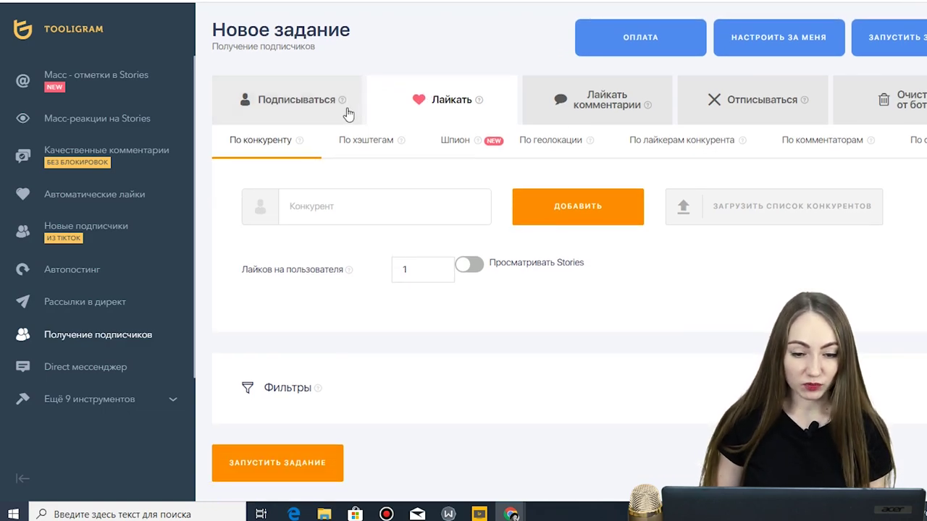
{"action": "mouse_move", "coordinate": [341, 107]}
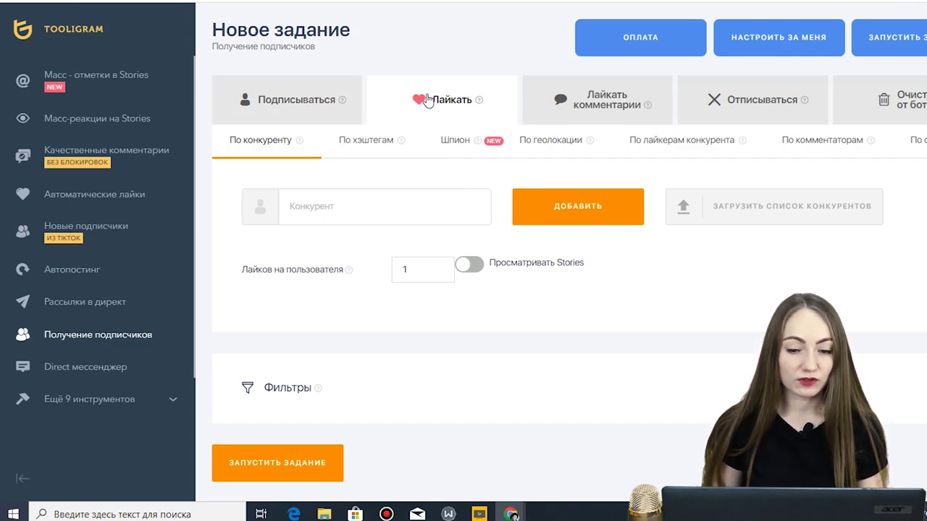
{"action": "mouse_move", "coordinate": [480, 102]}
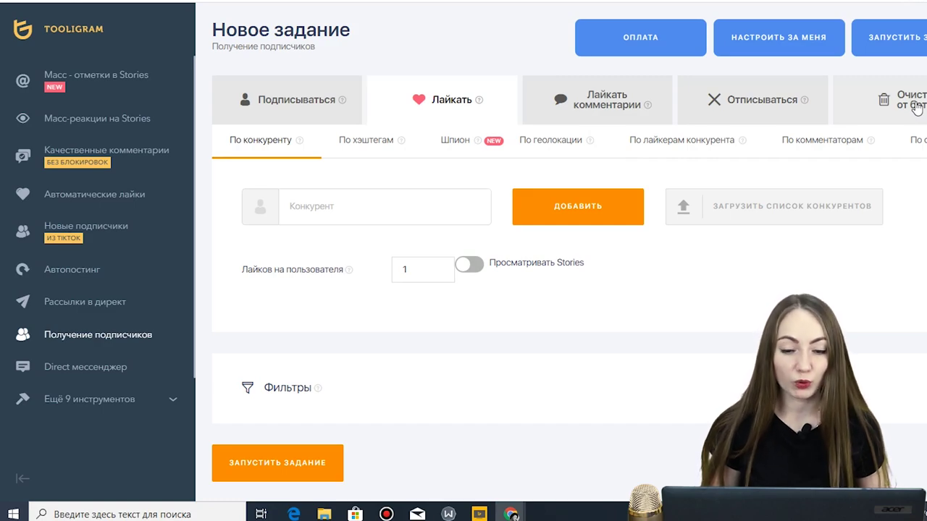
{"action": "left_click", "coordinate": [293, 97]}
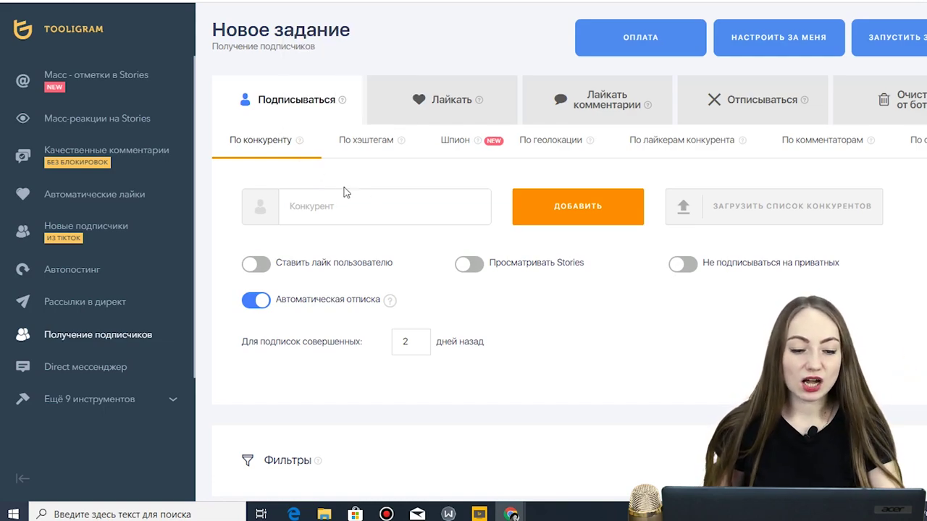
{"action": "mouse_move", "coordinate": [297, 149]}
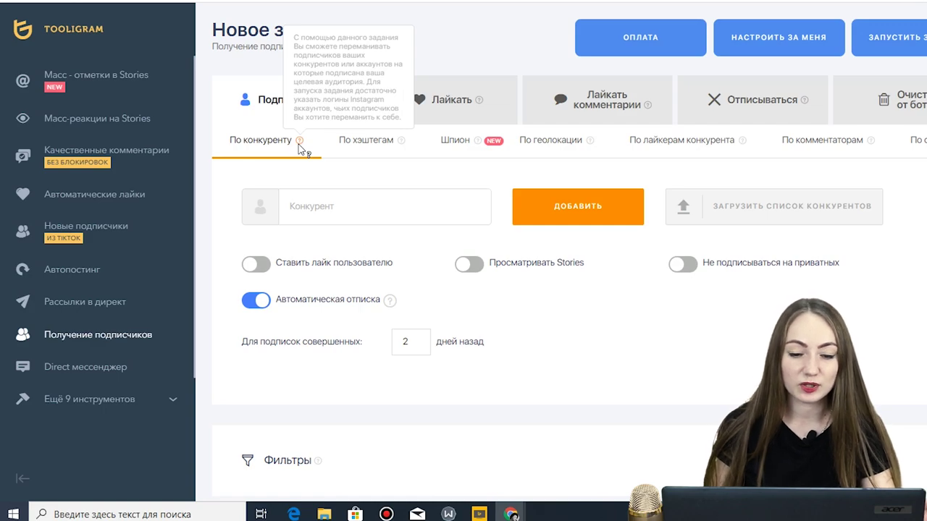
{"action": "left_click", "coordinate": [321, 208]}
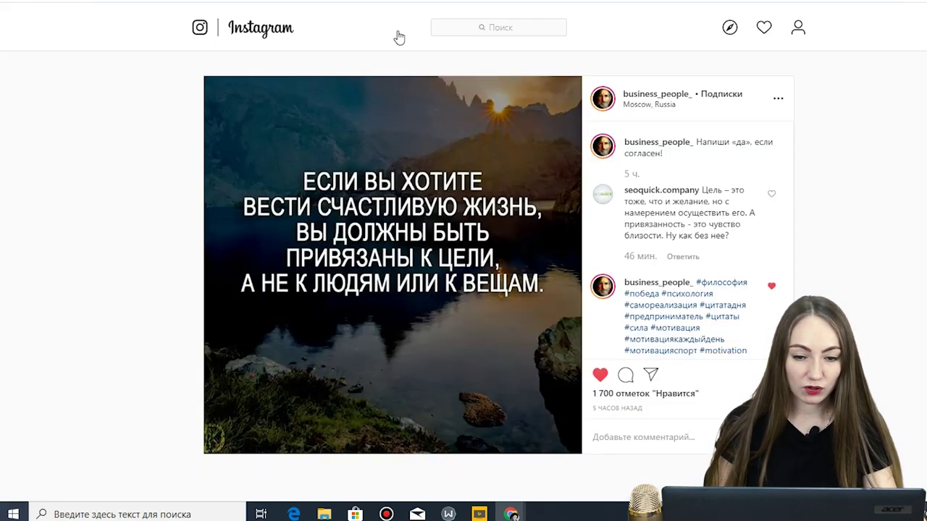
- Open the business_people_ profile and copy its username, cancelling the options dialog
{"action": "left_click", "coordinate": [640, 94]}
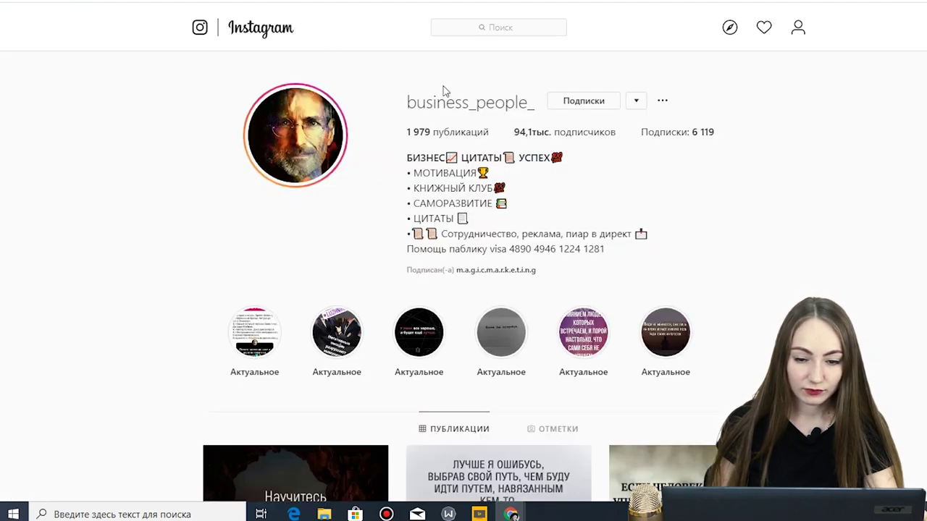
{"action": "left_click_drag", "start_coordinate": [534, 106], "coordinate": [407, 103]}
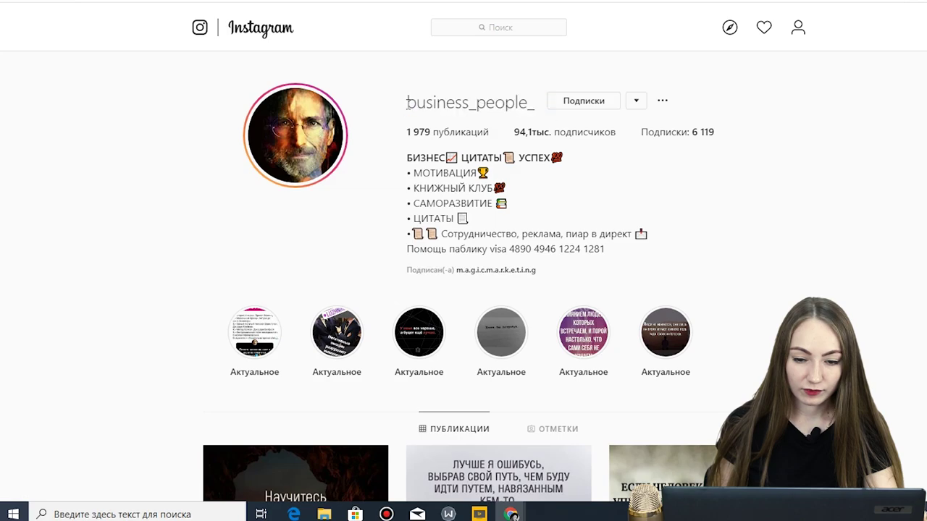
{"action": "double_click", "coordinate": [428, 103]}
{"action": "right_click", "coordinate": [425, 106]}
{"action": "left_click", "coordinate": [445, 118]}
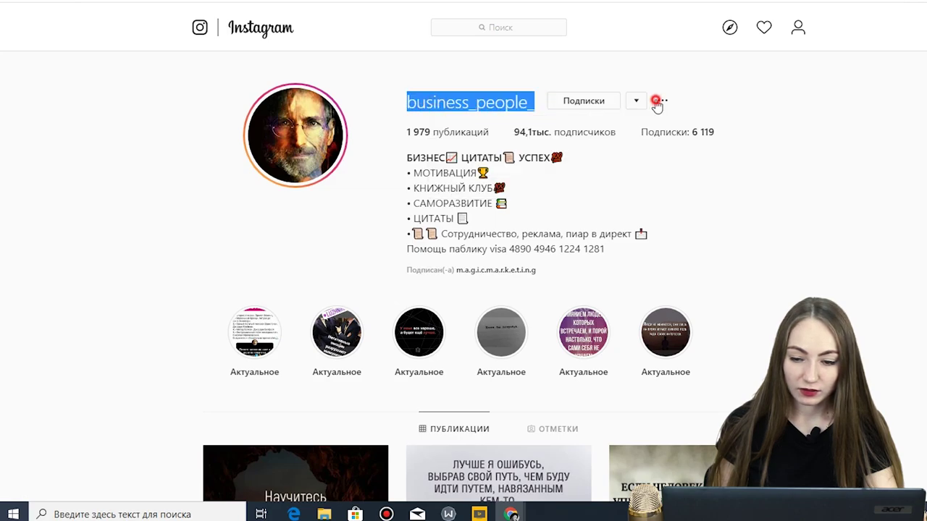
{"action": "left_click", "coordinate": [659, 100]}
{"action": "left_click", "coordinate": [489, 284]}
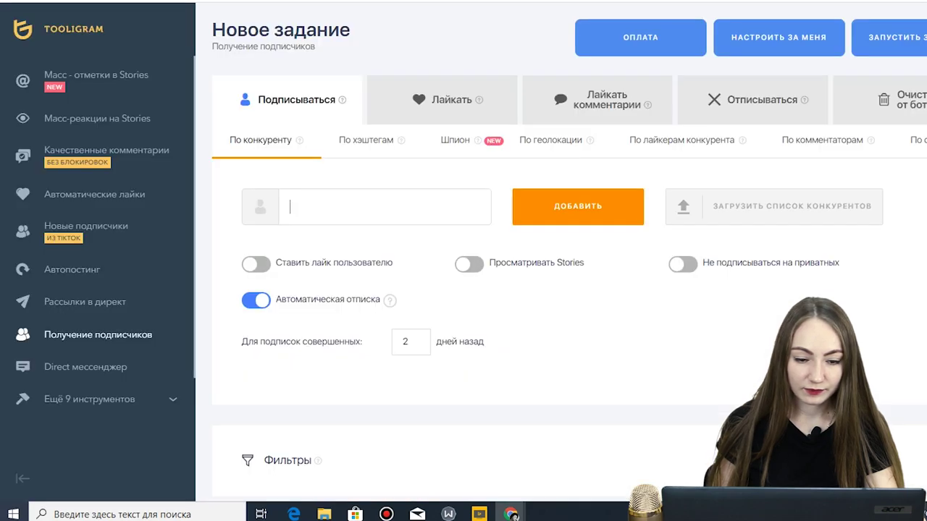
- Paste business_people_ into the competitor field and add it as a source
{"action": "right_click", "coordinate": [356, 211]}
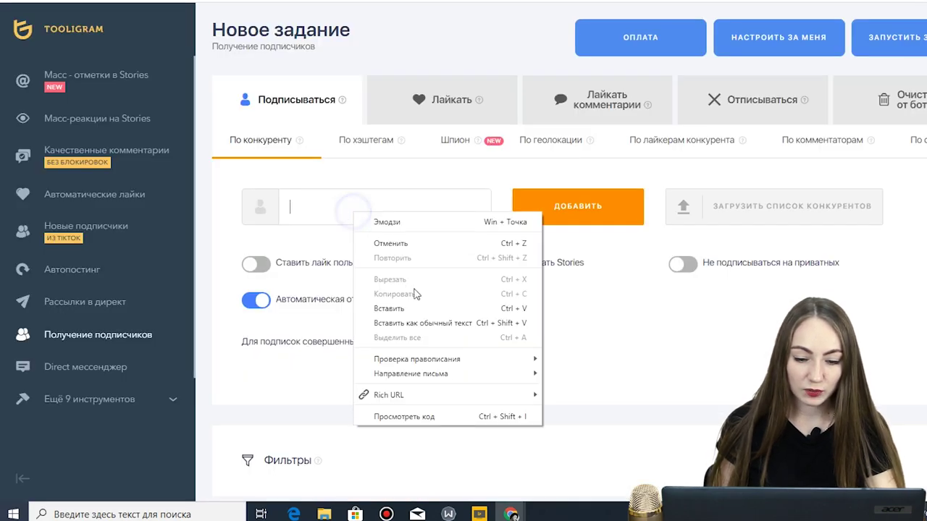
{"action": "left_click", "coordinate": [409, 302]}
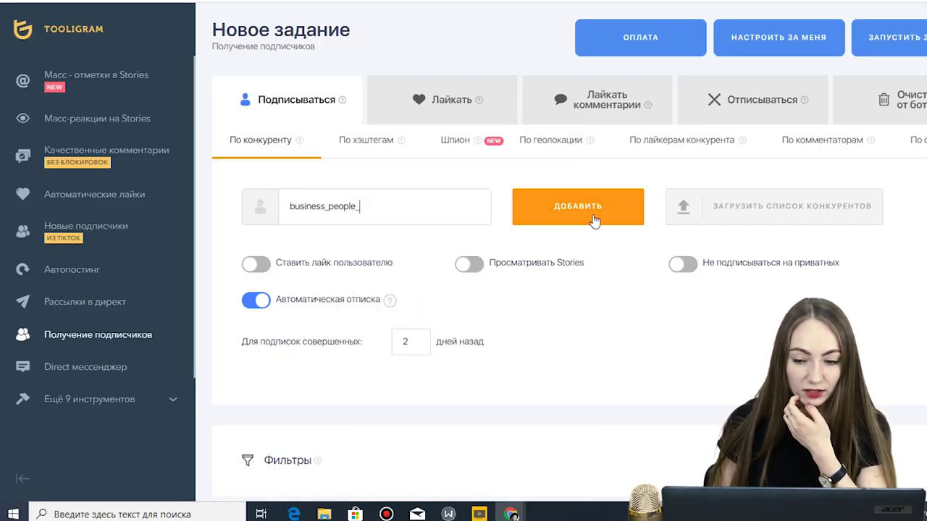
{"action": "left_click", "coordinate": [593, 216]}
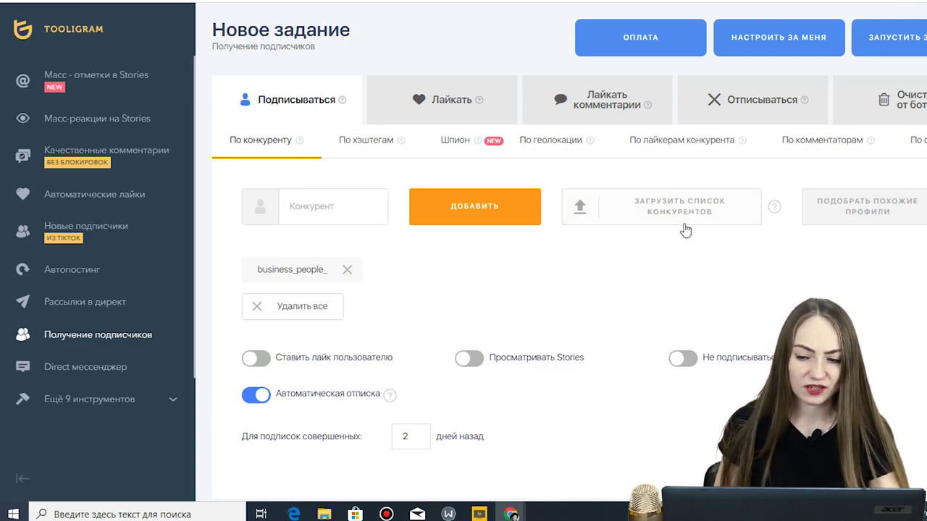
{"action": "left_click", "coordinate": [880, 220]}
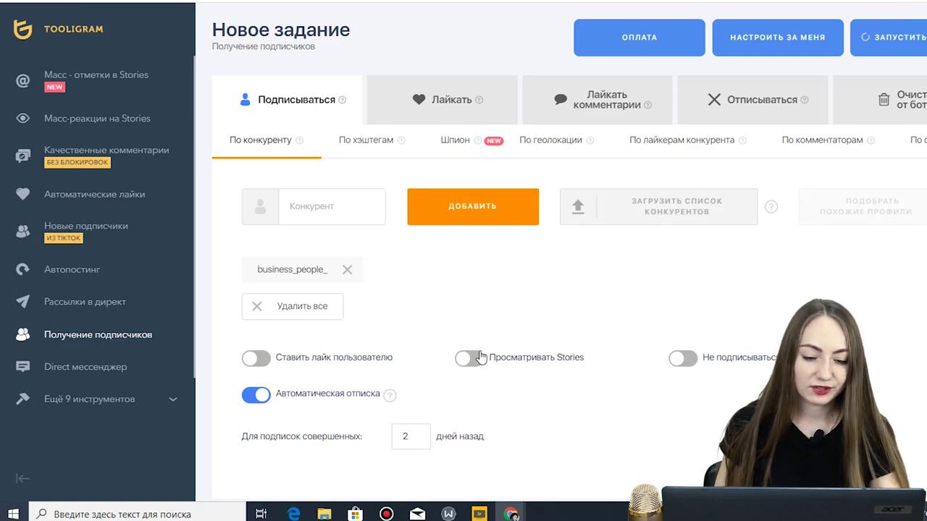
- Enable liking 2 posts per followed user and watching their Stories
{"action": "scroll", "coordinate": [348, 319], "scroll_direction": "down", "scroll_amount": 1}
{"action": "left_click", "coordinate": [257, 295]}
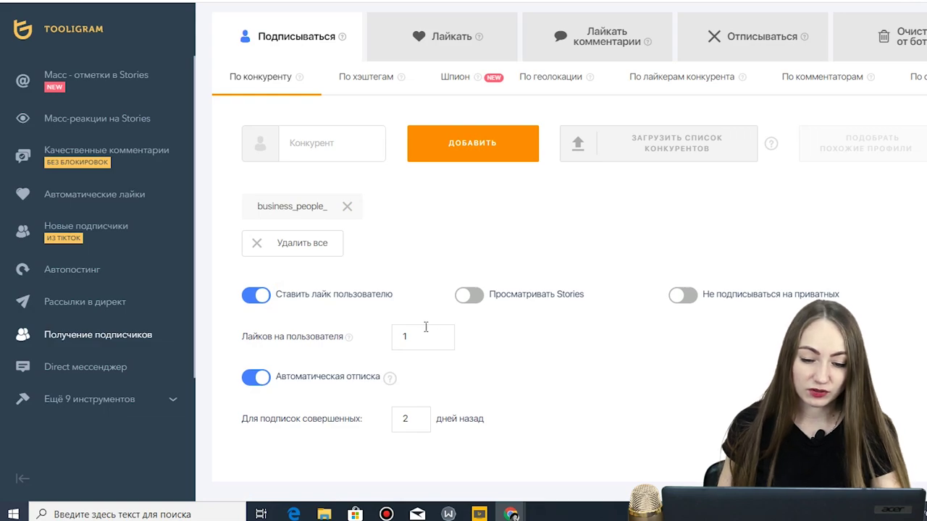
{"action": "double_click", "coordinate": [405, 338]}
{"action": "type", "text": "3"}
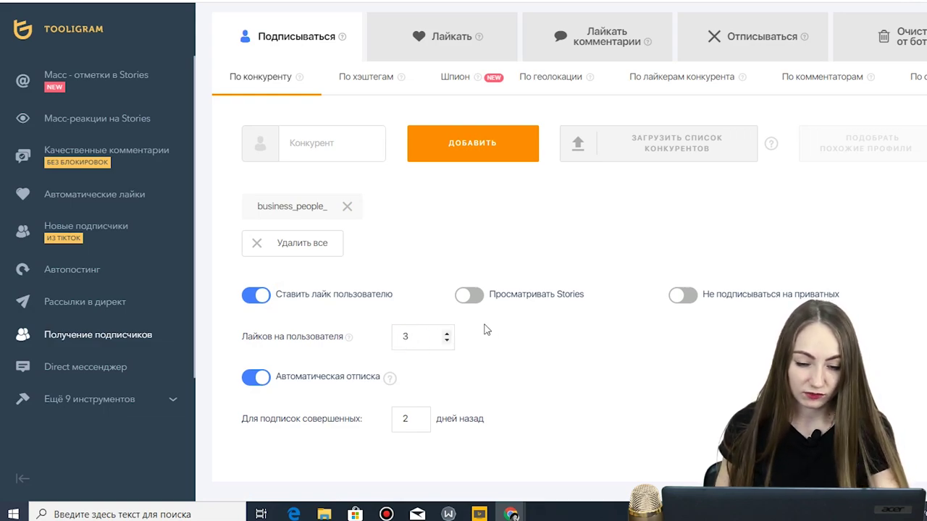
{"action": "key", "text": "BackSpace"}
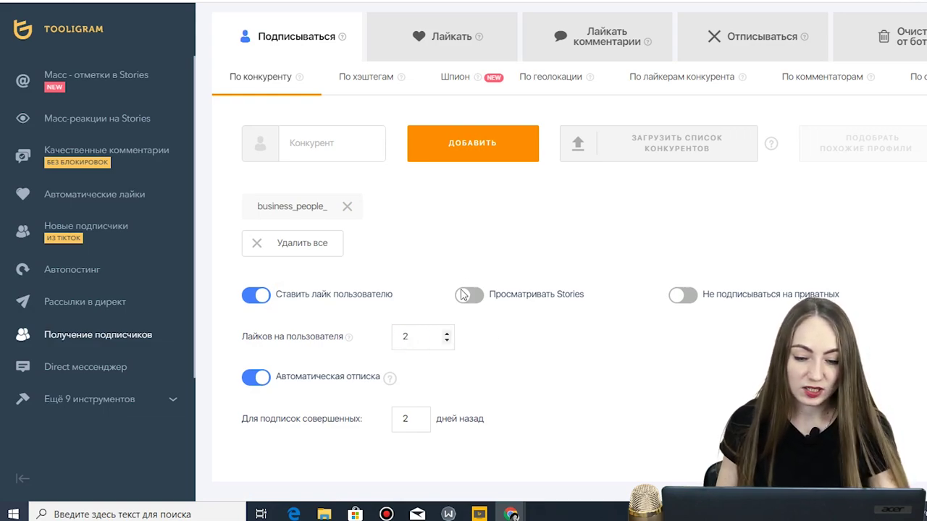
{"action": "left_click", "coordinate": [468, 294]}
- Set auto-unfollow to 3 days, leaving private-account skipping off and filters unchanged
{"action": "scroll", "coordinate": [427, 260], "scroll_direction": "down", "scroll_amount": 2}
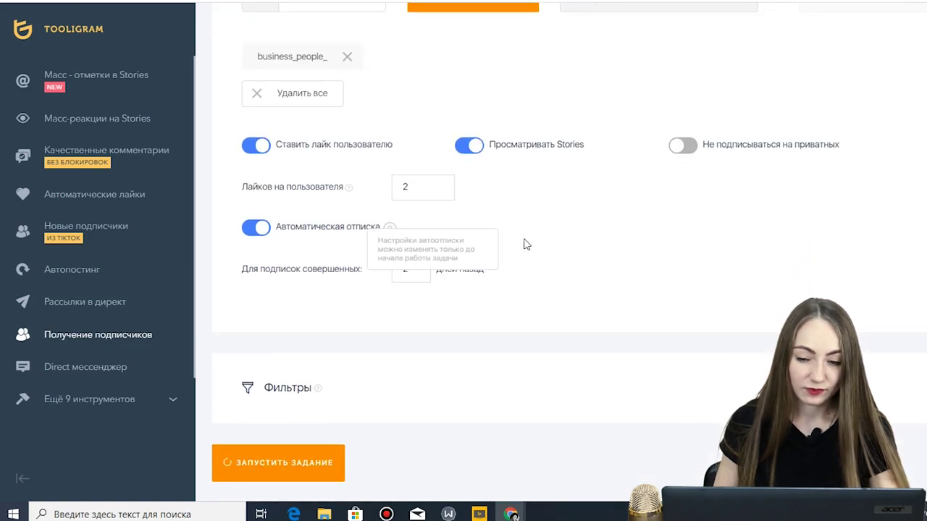
{"action": "left_click", "coordinate": [694, 150]}
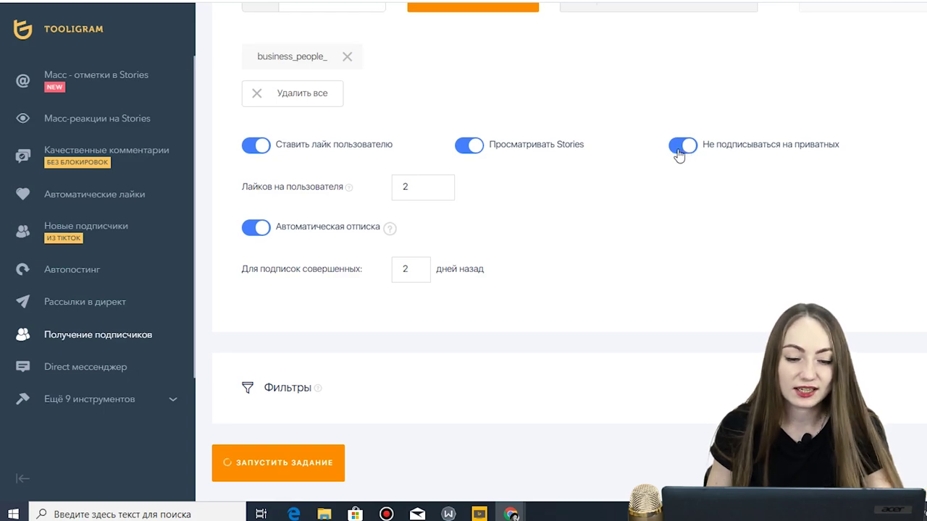
{"action": "left_click", "coordinate": [681, 148]}
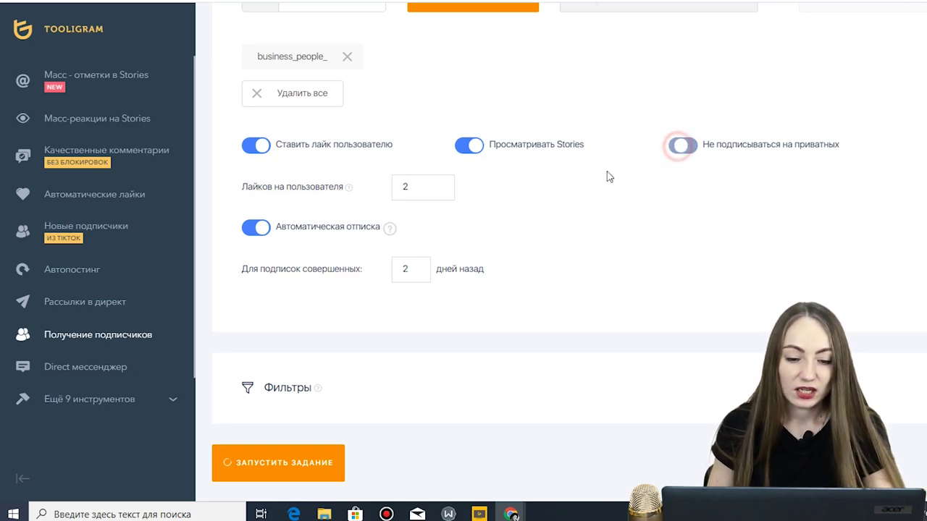
{"action": "double_click", "coordinate": [407, 269]}
{"action": "type", "text": "3"}
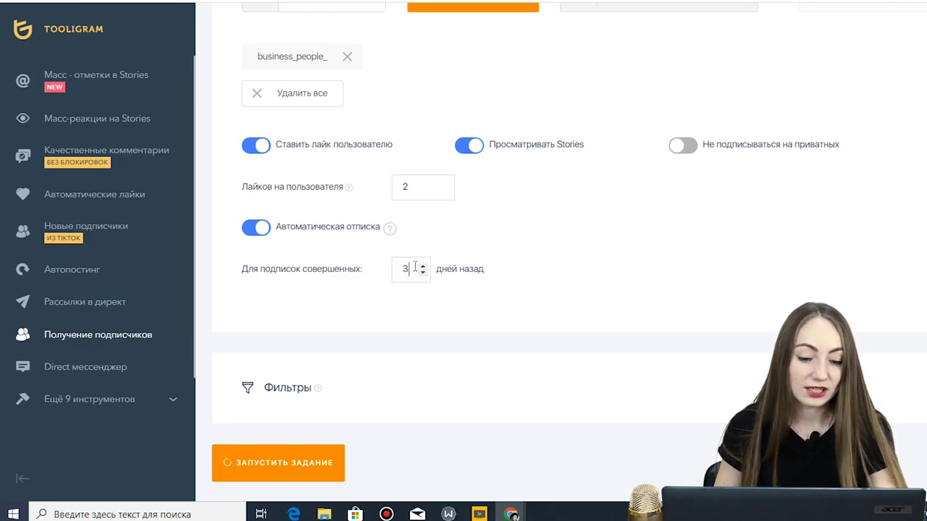
{"action": "left_click", "coordinate": [302, 387]}
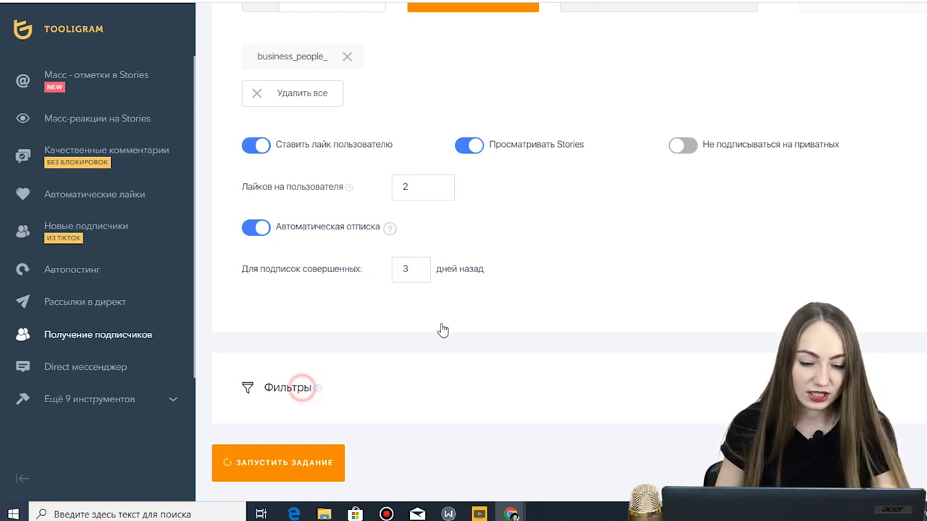
{"action": "scroll", "coordinate": [455, 305], "scroll_direction": "down", "scroll_amount": 3}
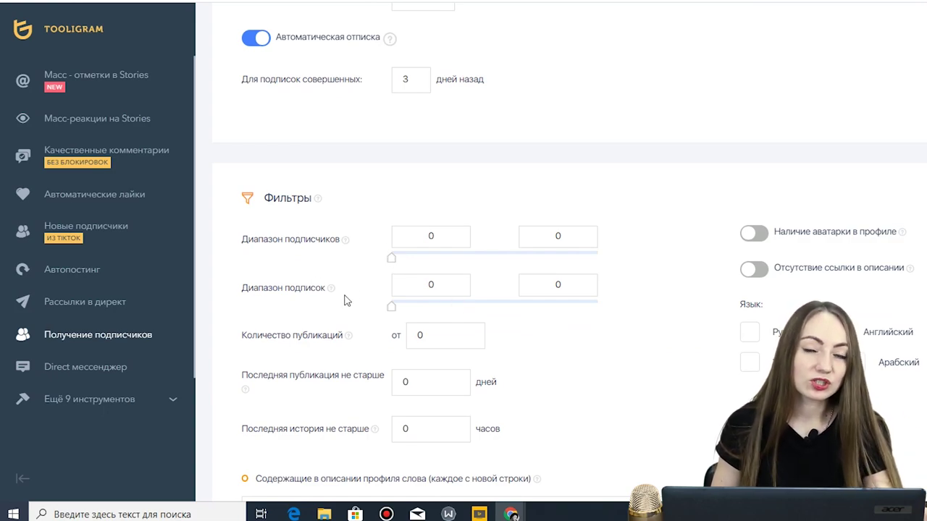
{"action": "left_click", "coordinate": [290, 206]}
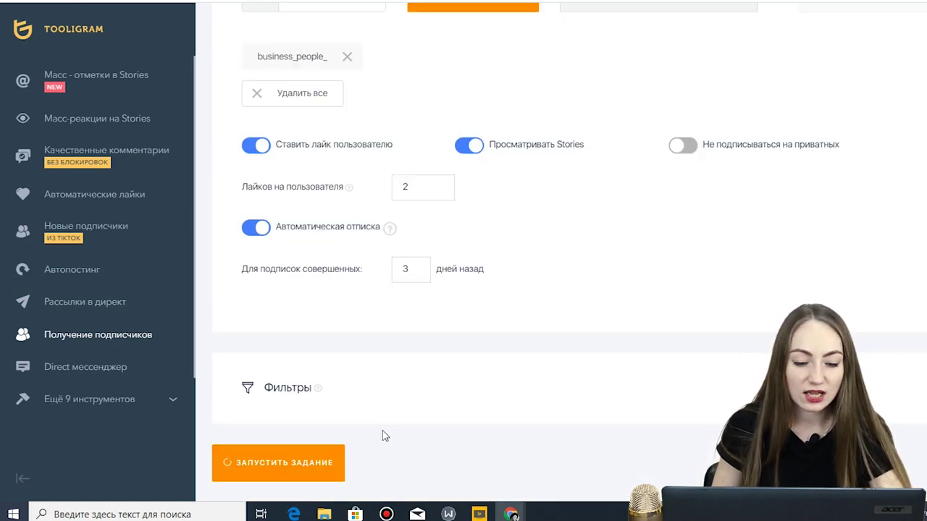
{"action": "left_click", "coordinate": [319, 467]}
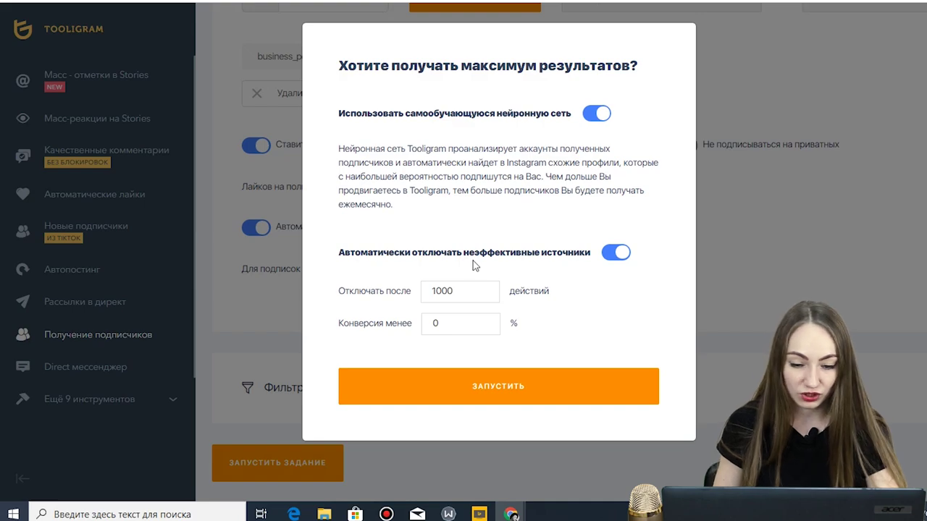
- Launch the follow task with the self-learning neural network toggles left on
{"action": "left_click", "coordinate": [542, 388]}
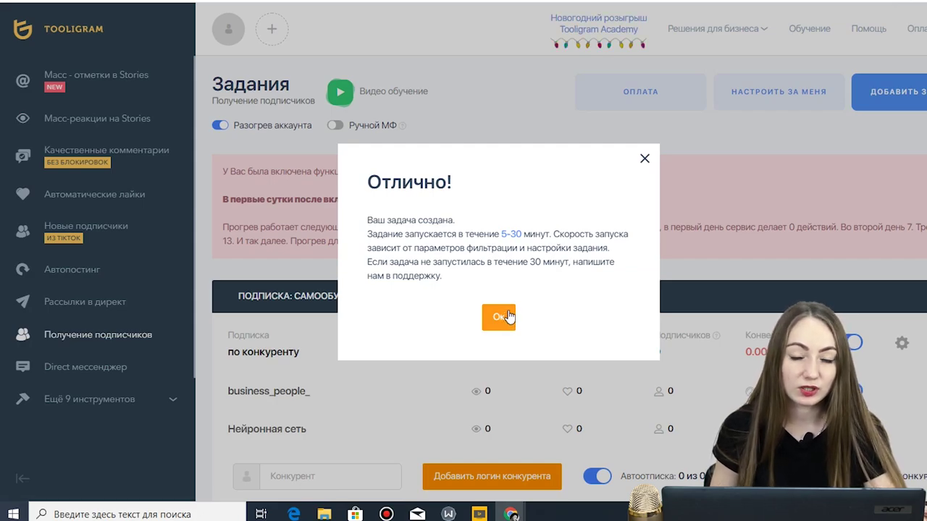
- Dismiss the Отлично! confirmation and open the business_people_ task's Редактировать задание page
{"action": "left_click", "coordinate": [509, 316]}
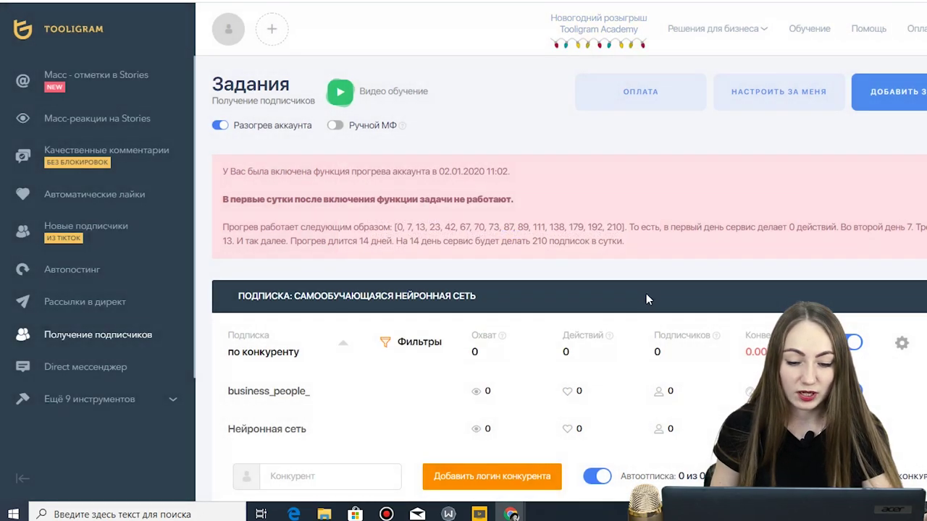
{"action": "scroll", "coordinate": [572, 257], "scroll_direction": "down", "scroll_amount": 1}
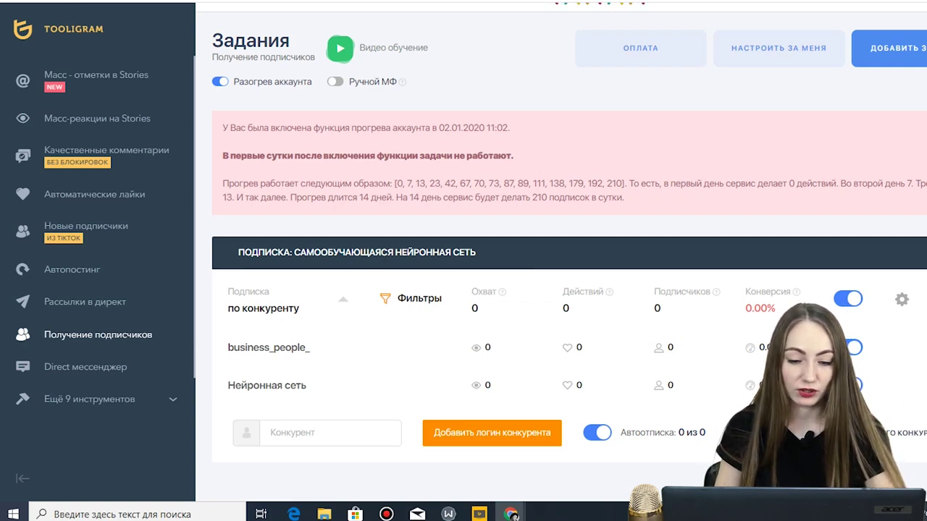
{"action": "left_click", "coordinate": [902, 299]}
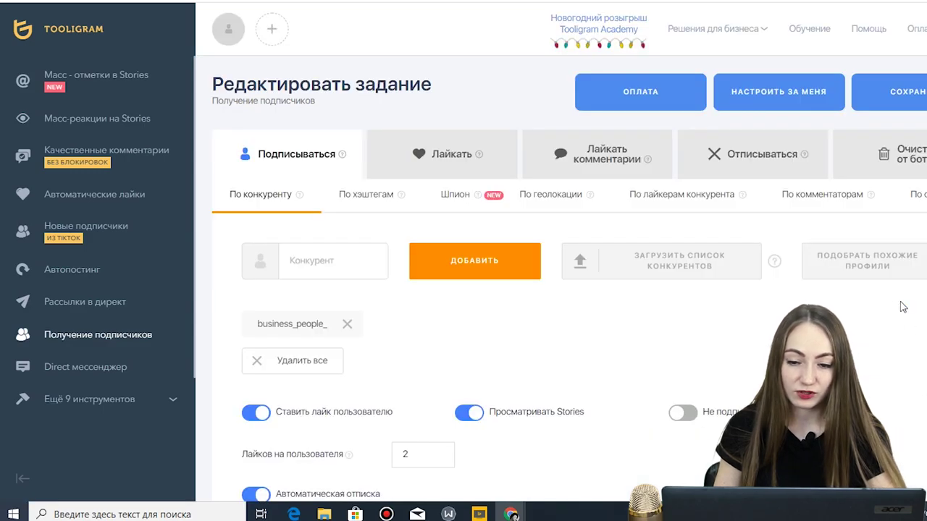
{"action": "scroll", "coordinate": [739, 300], "scroll_direction": "down", "scroll_amount": 3}
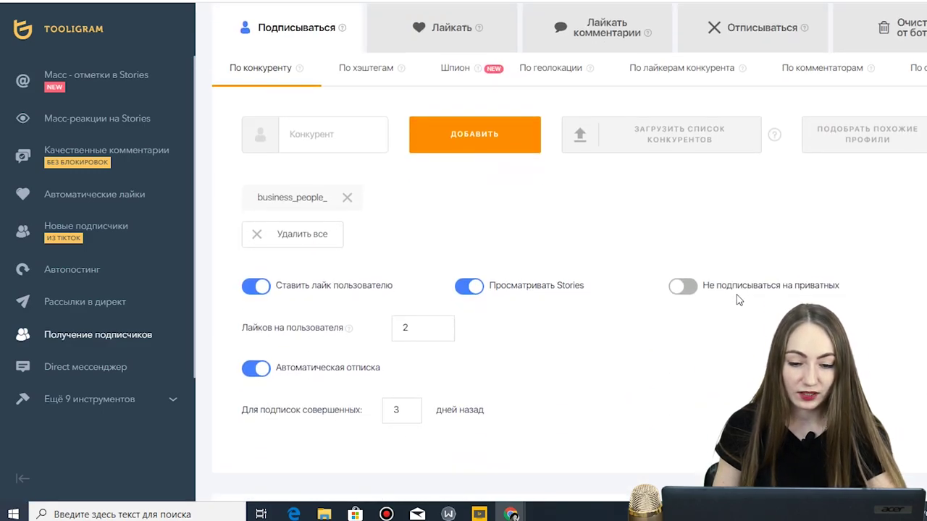
{"action": "scroll", "coordinate": [586, 253], "scroll_direction": "up", "scroll_amount": 4}
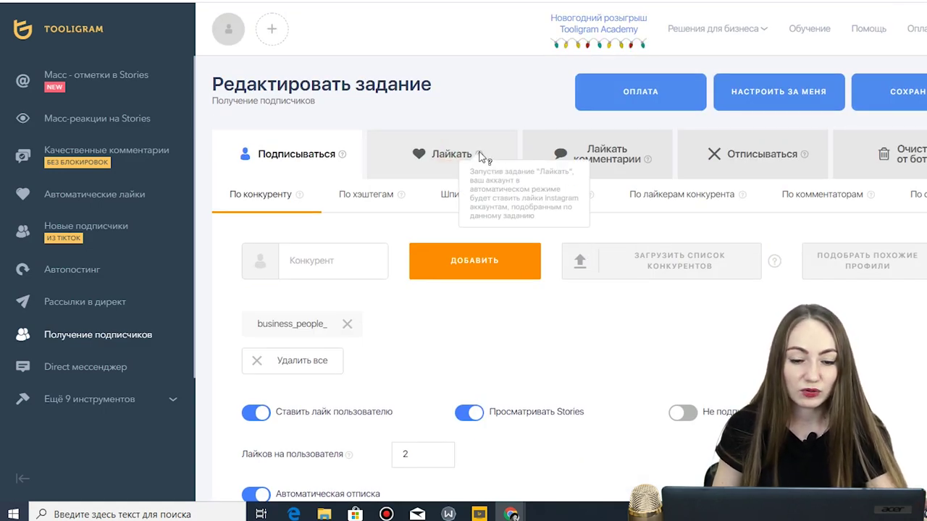
{"action": "left_click", "coordinate": [441, 153]}
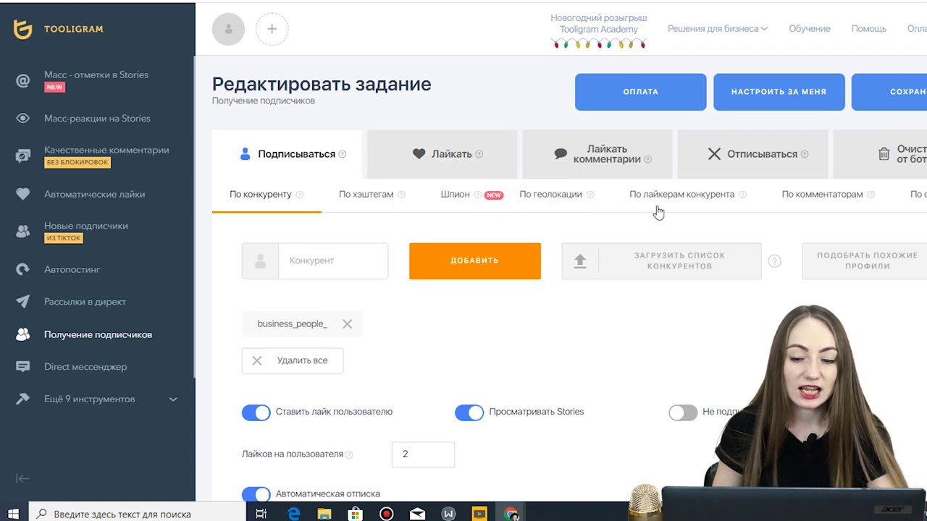
{"action": "left_click", "coordinate": [449, 155]}
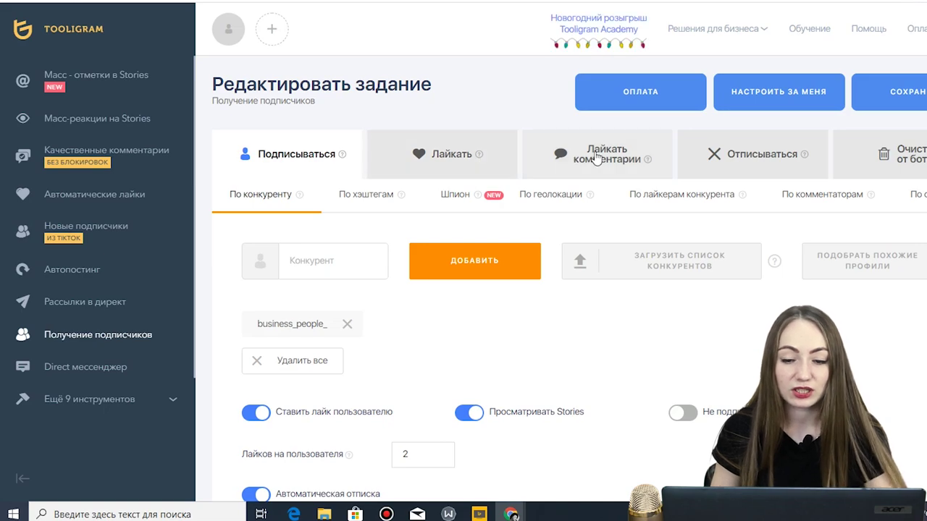
{"action": "left_click", "coordinate": [349, 198]}
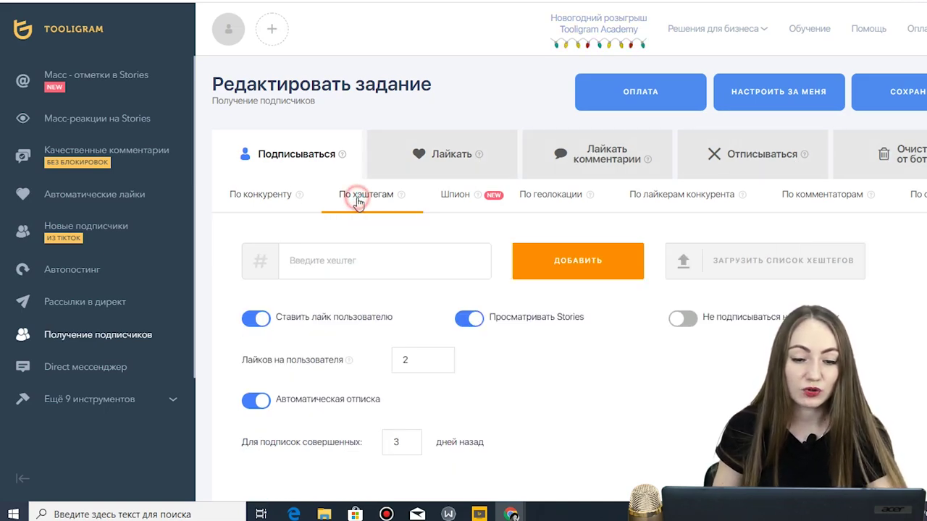
{"action": "left_click", "coordinate": [374, 264]}
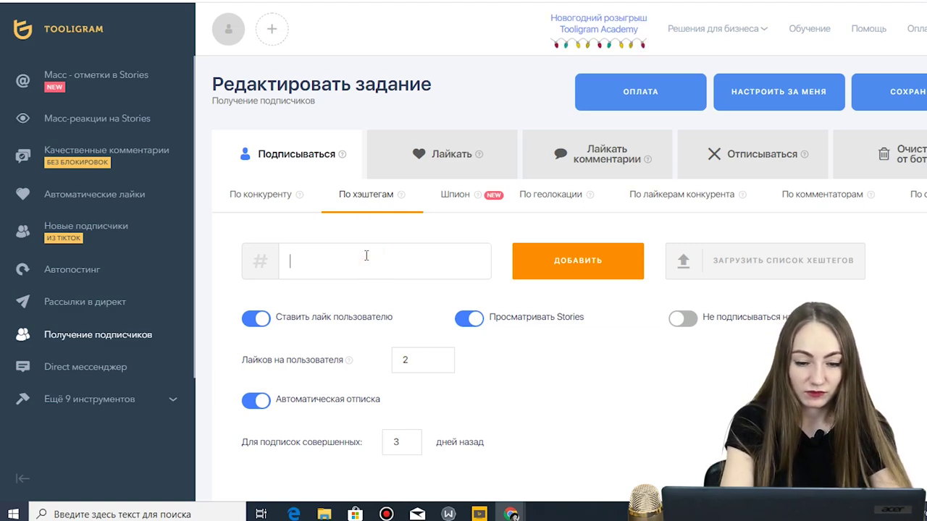
{"action": "type", "text": "cat"}
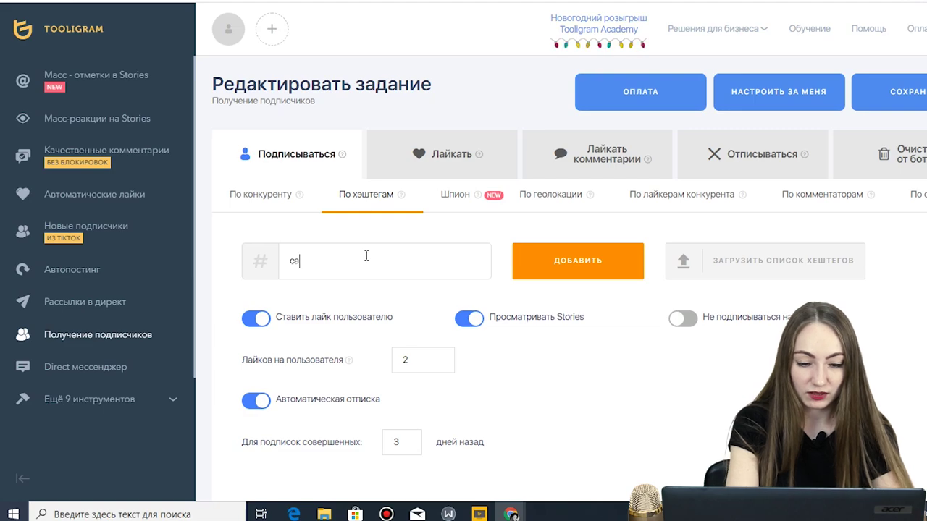
{"action": "left_click", "coordinate": [610, 269]}
{"action": "left_click", "coordinate": [336, 271]}
{"action": "type", "text": "catsgra"}
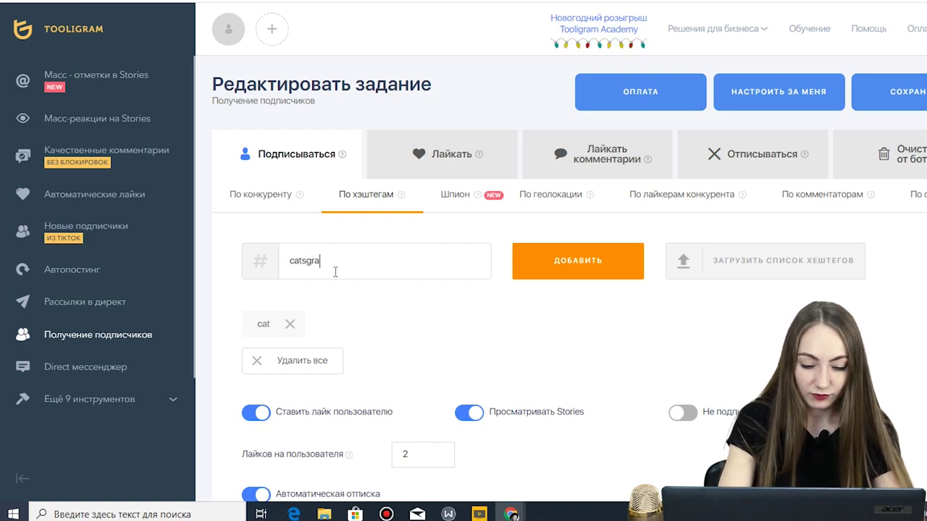
{"action": "type", "text": "m"}
{"action": "left_click", "coordinate": [539, 274]}
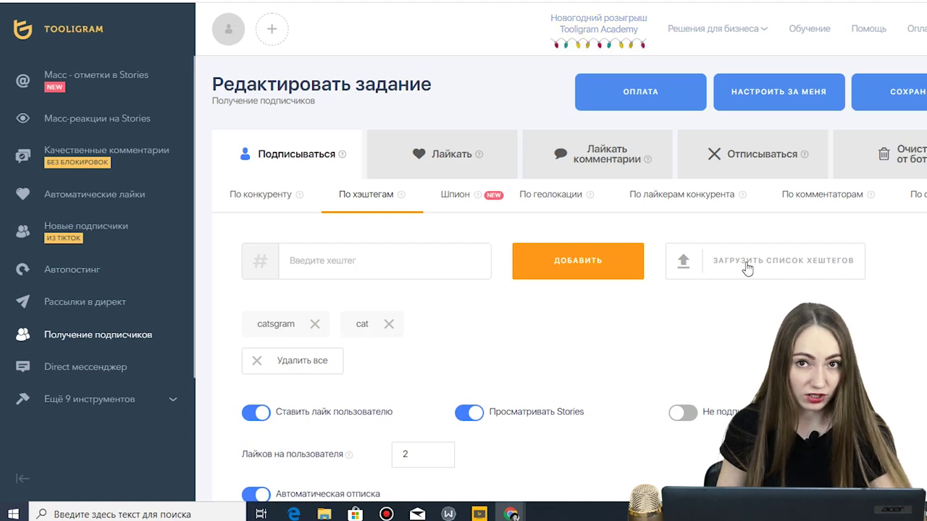
{"action": "scroll", "coordinate": [346, 352], "scroll_direction": "down", "scroll_amount": 2}
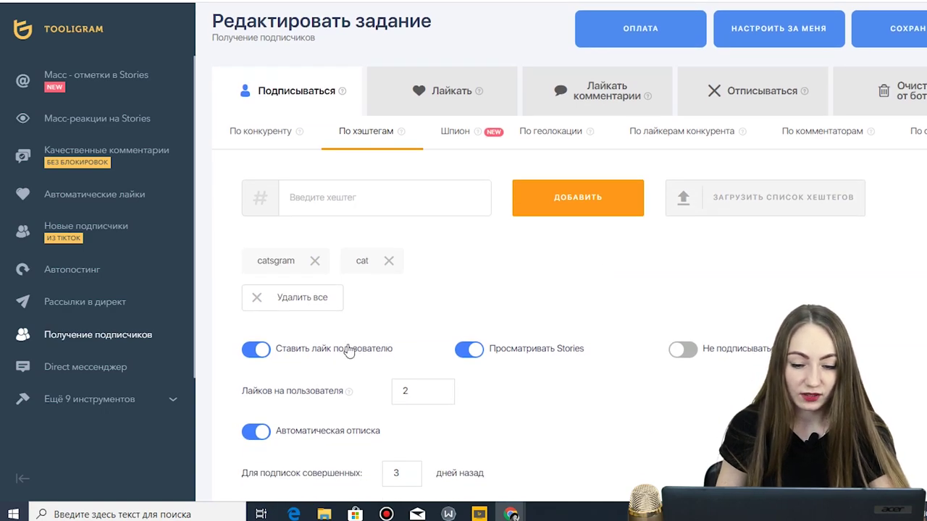
{"action": "scroll", "coordinate": [326, 341], "scroll_direction": "down", "scroll_amount": 1}
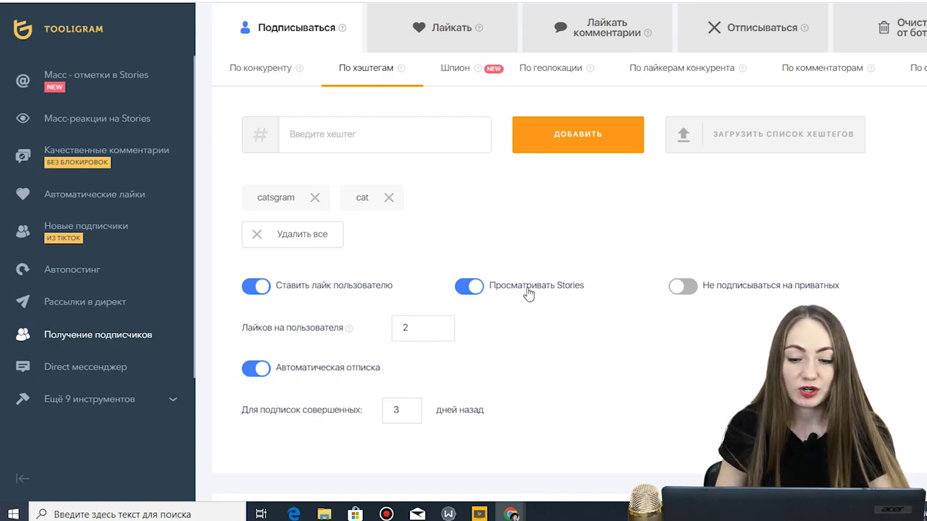
{"action": "scroll", "coordinate": [500, 297], "scroll_direction": "down", "scroll_amount": 2}
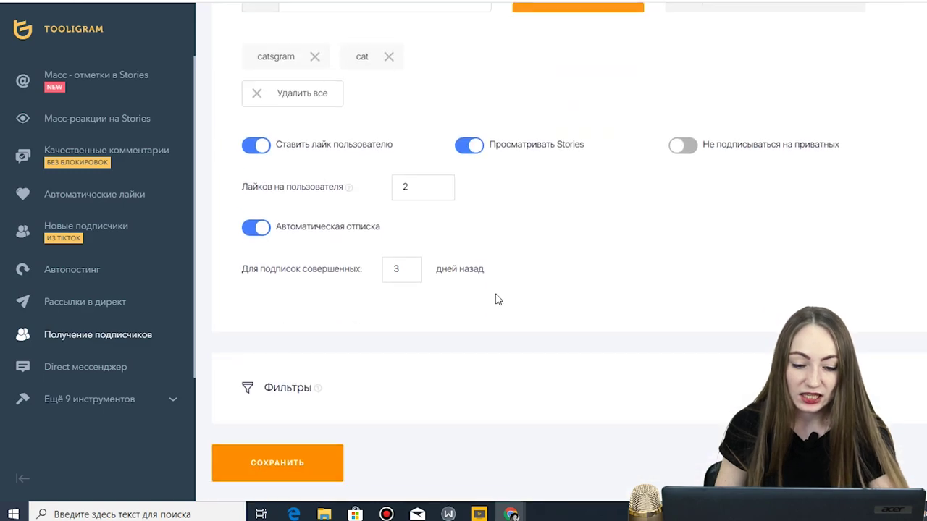
{"action": "scroll", "coordinate": [405, 343], "scroll_direction": "up", "scroll_amount": 4}
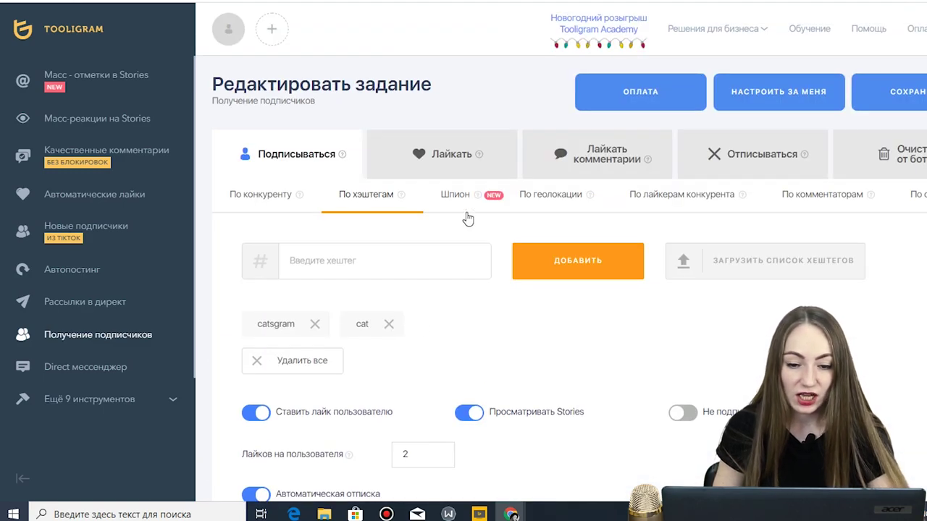
{"action": "mouse_move", "coordinate": [475, 198]}
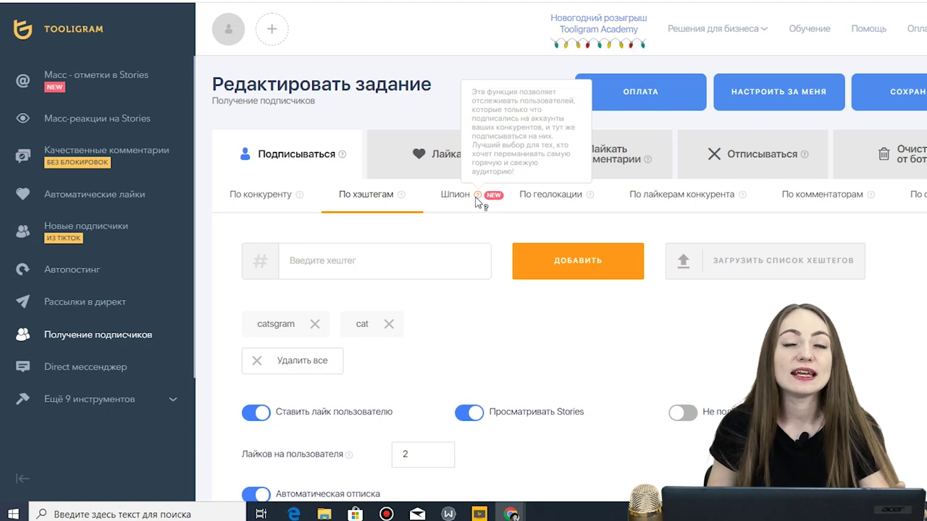
- Set the follow task to По геолокации with the city Одесса, Одесская область
{"action": "left_click", "coordinate": [539, 197]}
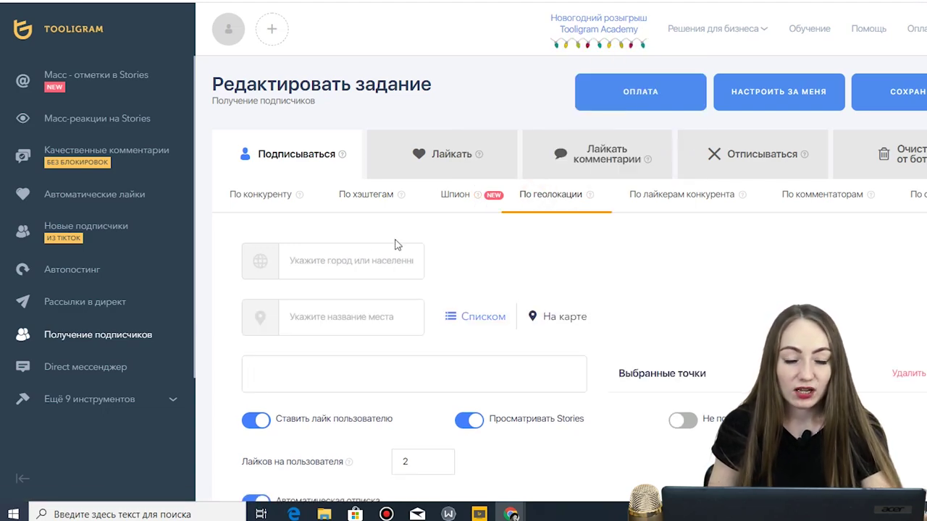
{"action": "left_click", "coordinate": [351, 269]}
{"action": "type", "text": "J"}
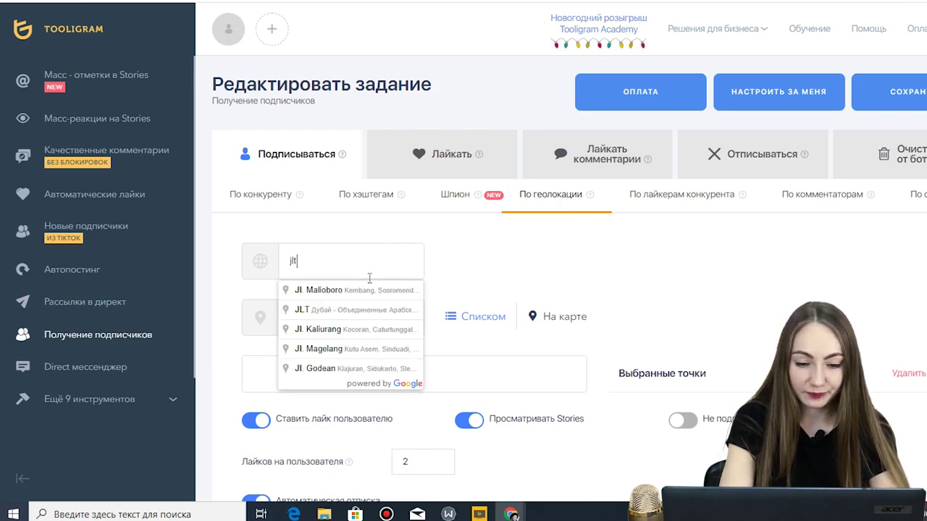
{"action": "key", "text": "BackSpace"}
{"action": "type", "text": "одесса"}
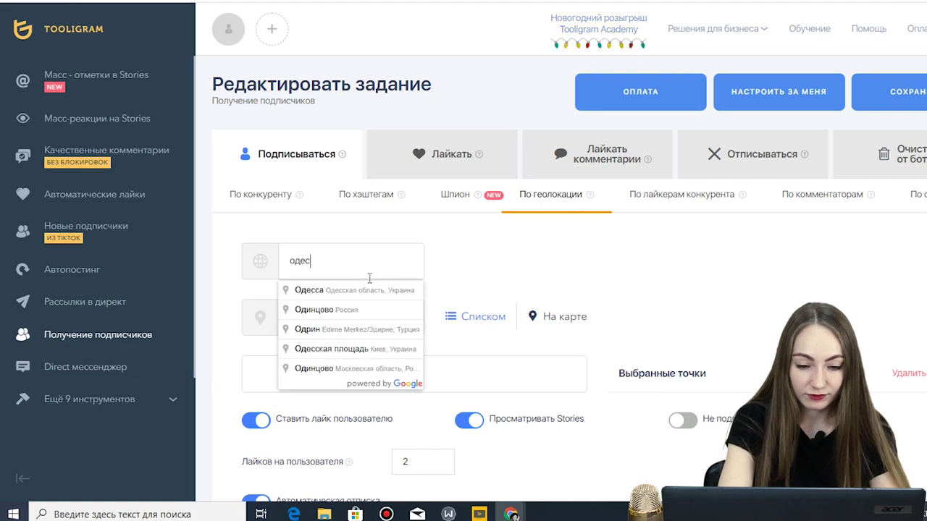
{"action": "left_click", "coordinate": [370, 289]}
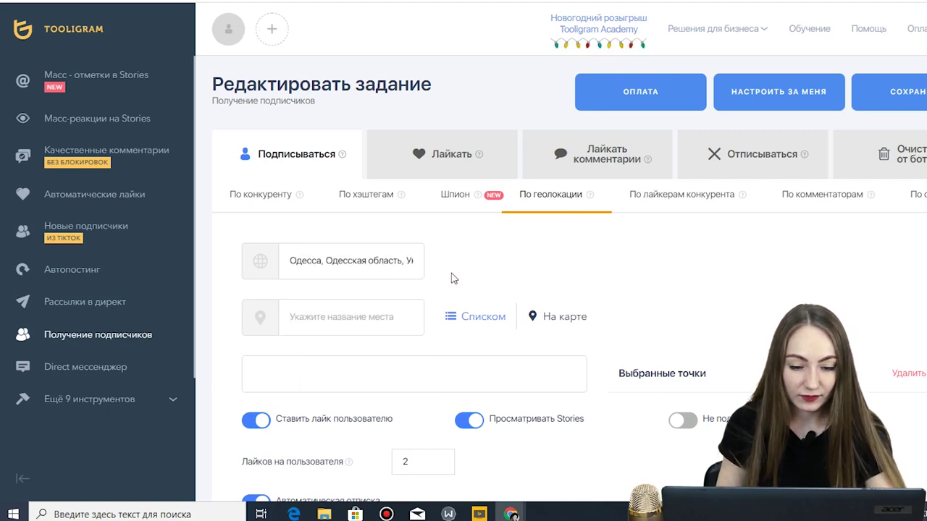
{"action": "left_click", "coordinate": [352, 326]}
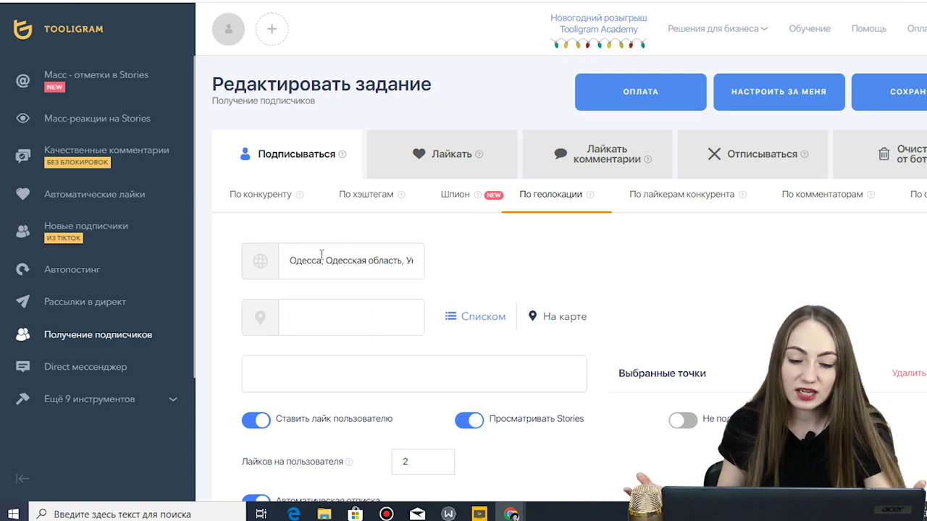
{"action": "scroll", "coordinate": [446, 253], "scroll_direction": "down", "scroll_amount": 1}
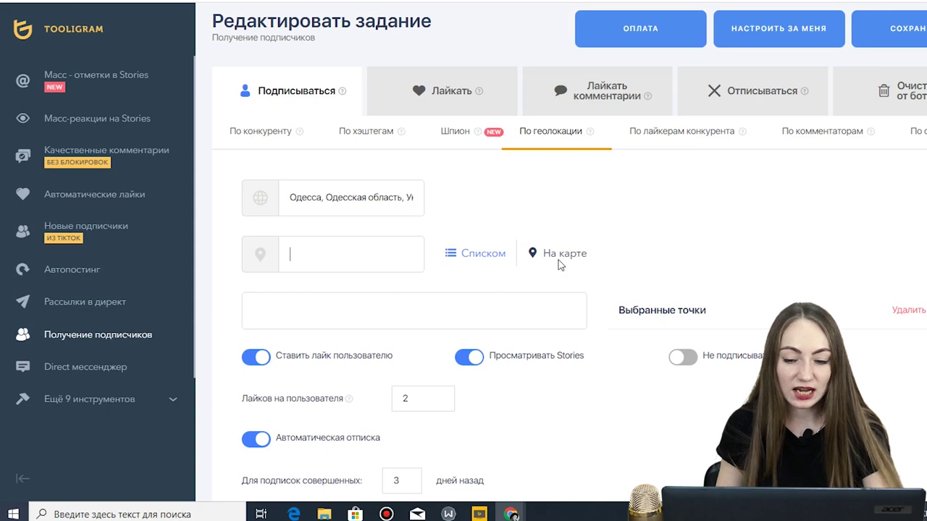
{"action": "scroll", "coordinate": [558, 260], "scroll_direction": "down", "scroll_amount": 3}
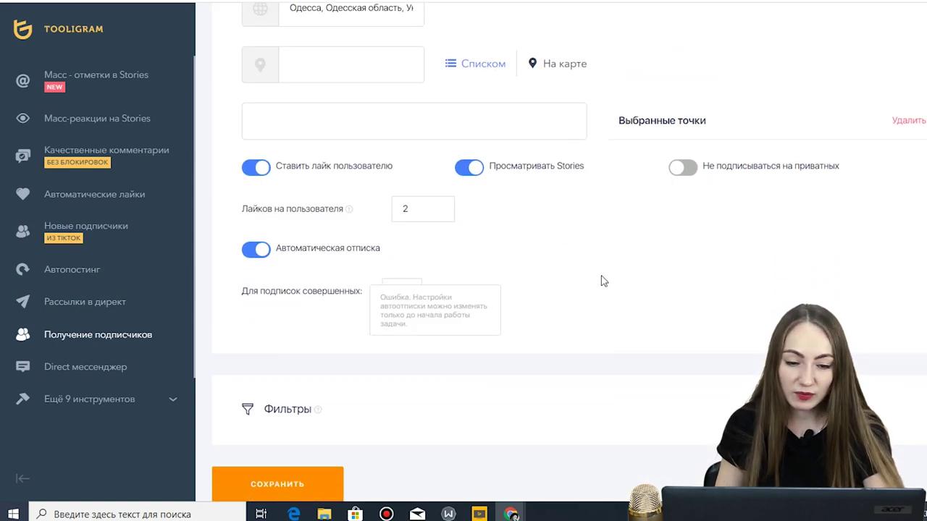
{"action": "scroll", "coordinate": [604, 280], "scroll_direction": "up", "scroll_amount": 3}
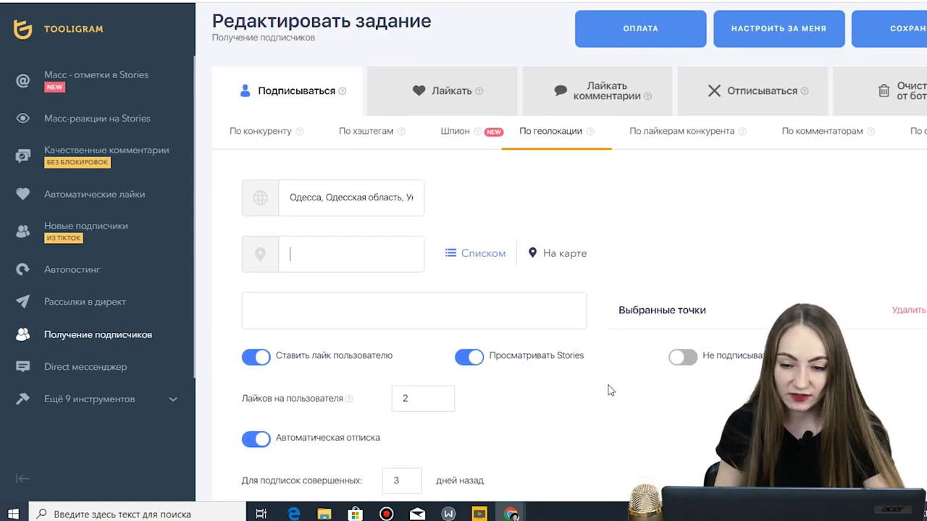
{"action": "mouse_move", "coordinate": [743, 135]}
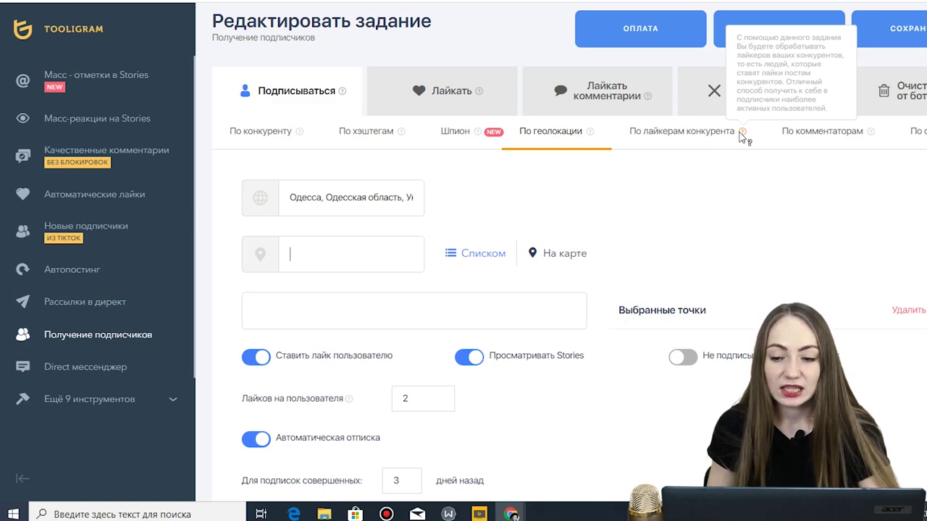
{"action": "mouse_move", "coordinate": [872, 134]}
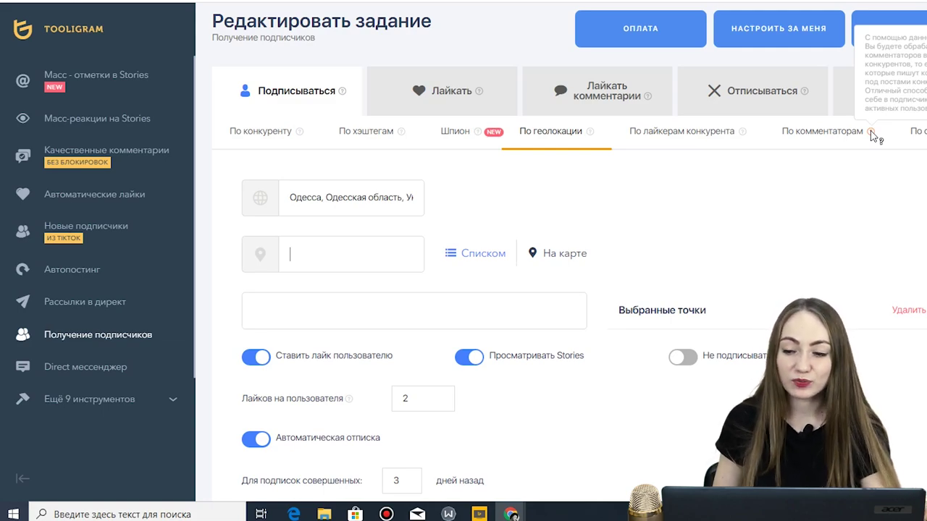
- Try the По лайкерам конкурента source, then switch to По комментаторам
{"action": "left_click", "coordinate": [683, 137]}
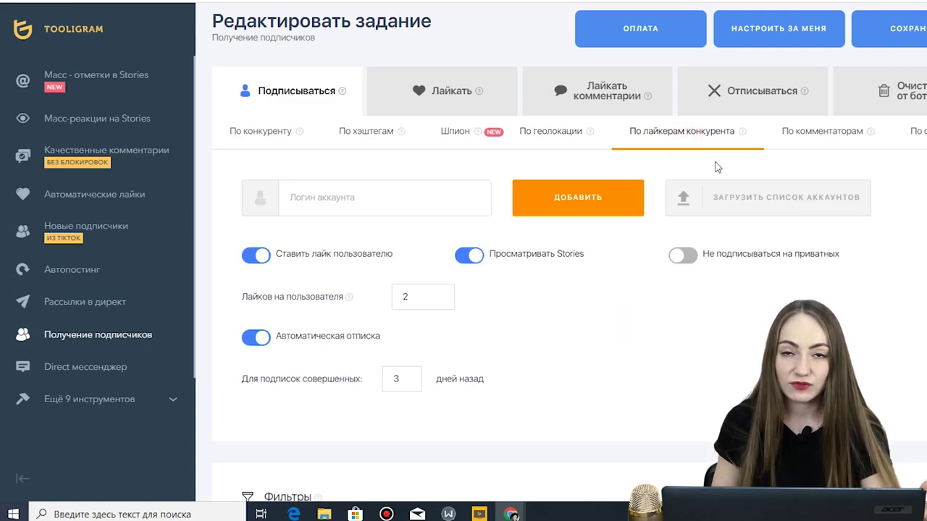
{"action": "left_click", "coordinate": [414, 200]}
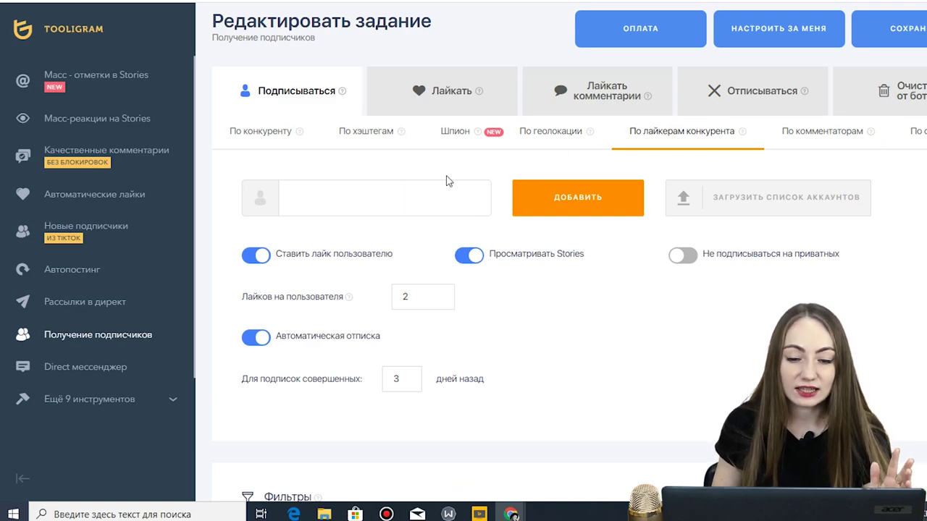
{"action": "left_click", "coordinate": [471, 165]}
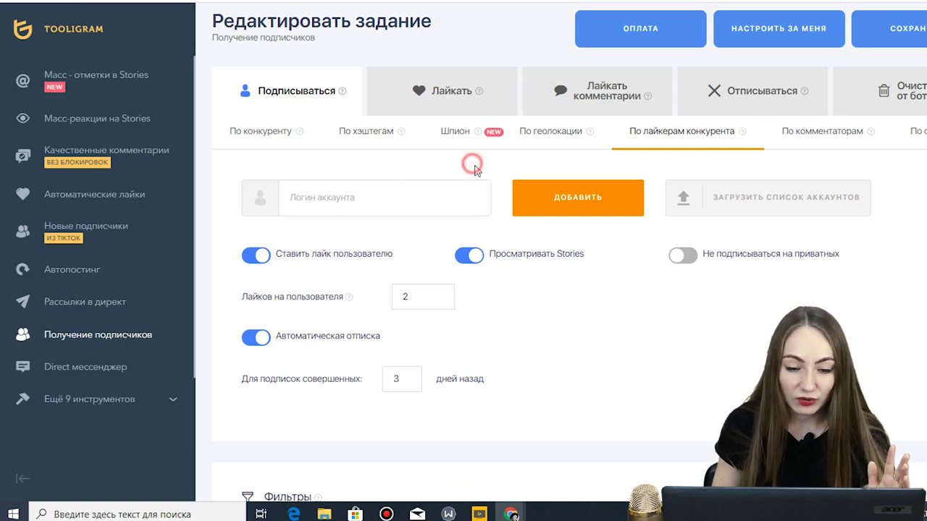
{"action": "left_click", "coordinate": [812, 130]}
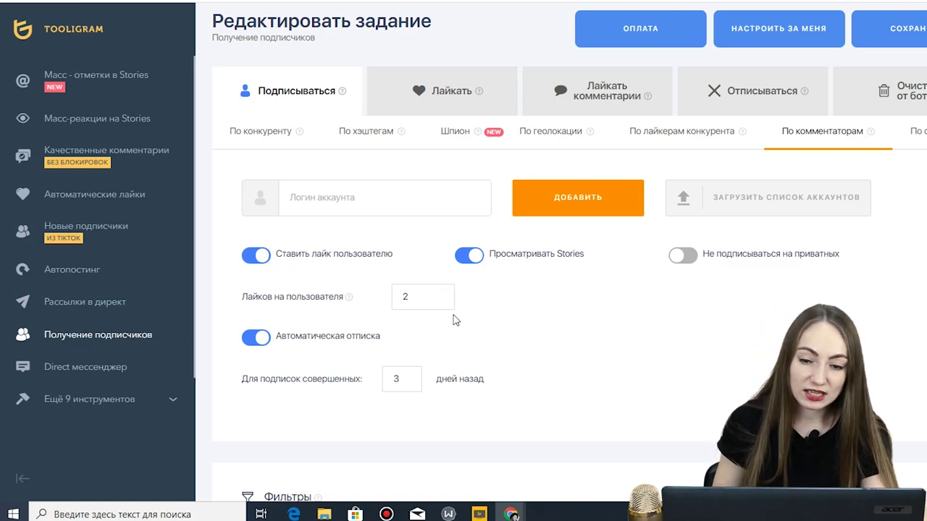
- Start the 14-day free trial of the Лайкать комментарии (comment-liking) feature
{"action": "left_click", "coordinate": [452, 94]}
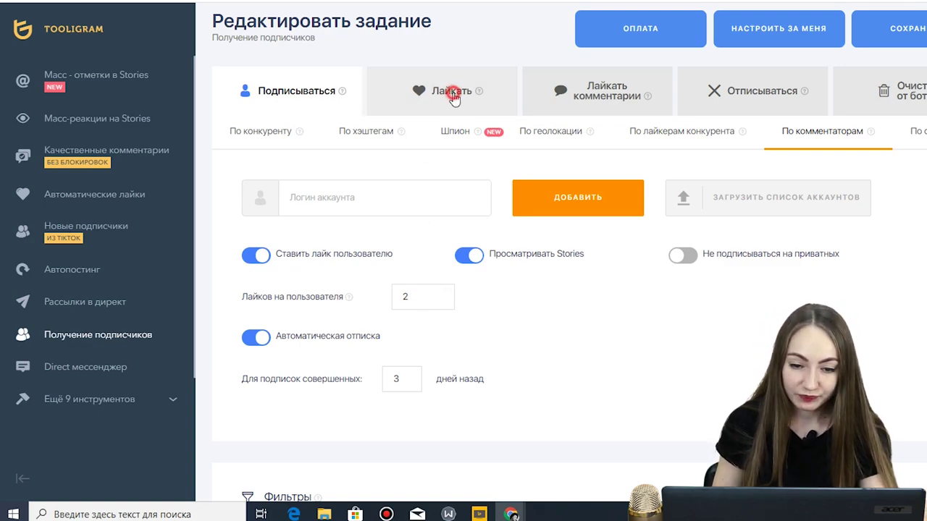
{"action": "left_click", "coordinate": [570, 95]}
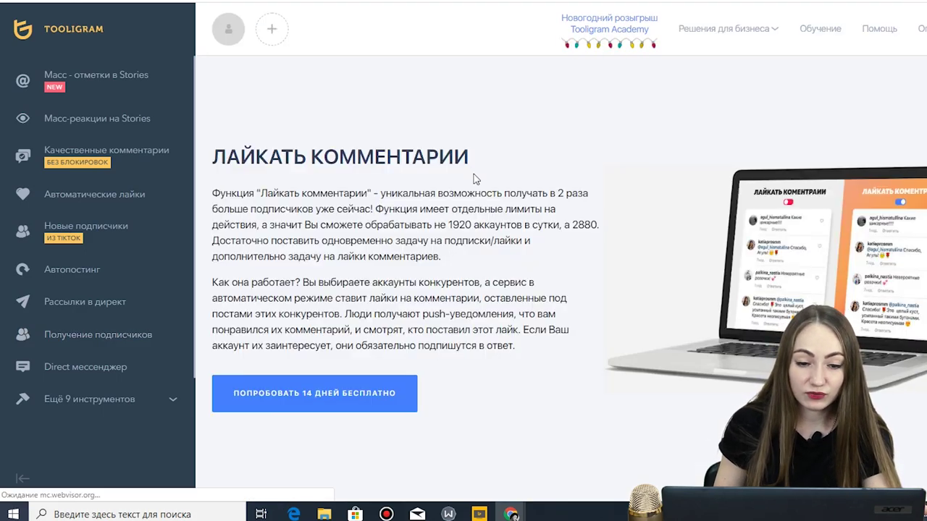
{"action": "left_click", "coordinate": [340, 393]}
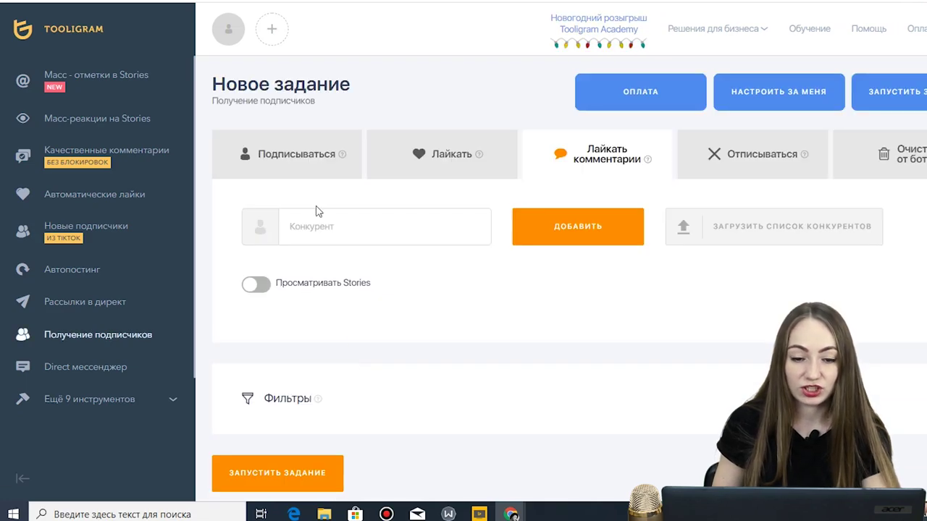
- Add the pasted competitor account, turn on Просматривать Stories, and go to the Отписываться settings
{"action": "left_click", "coordinate": [411, 226]}
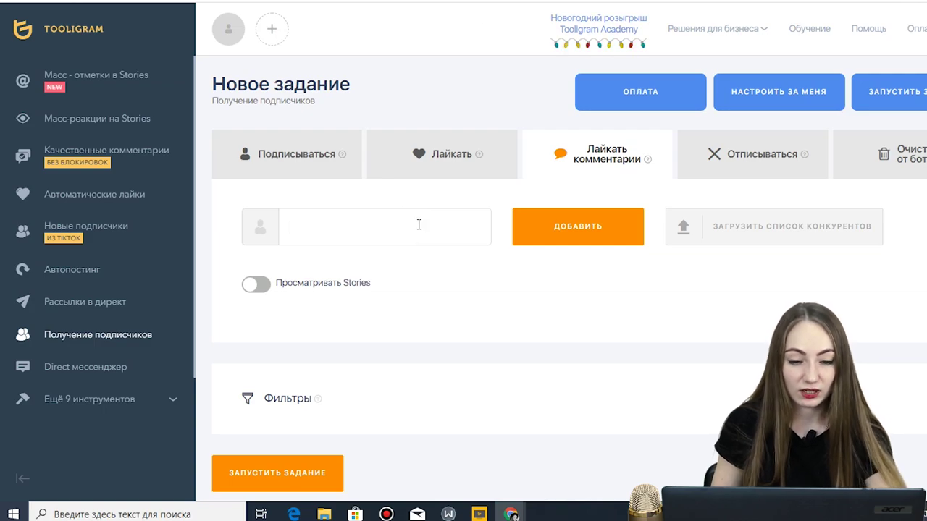
{"action": "type", "text": "business_people_"}
{"action": "left_click", "coordinate": [542, 229]}
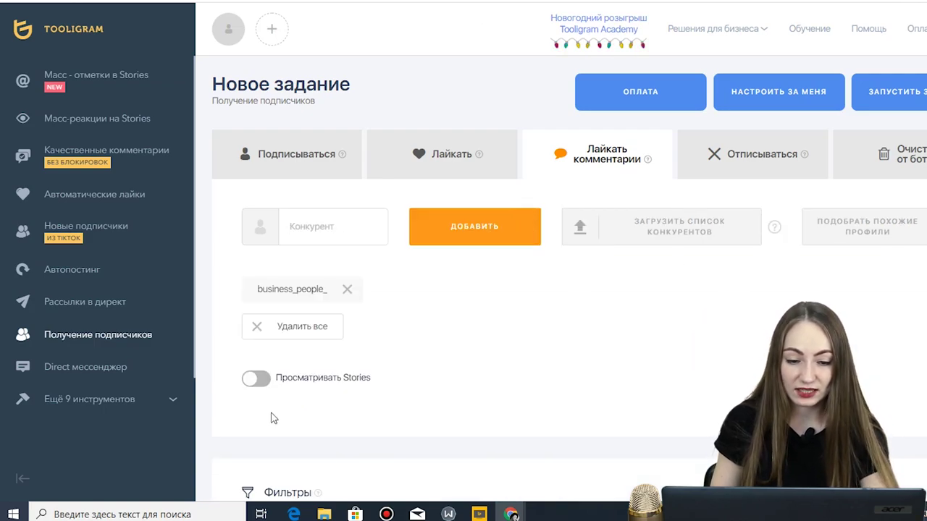
{"action": "left_click", "coordinate": [257, 384]}
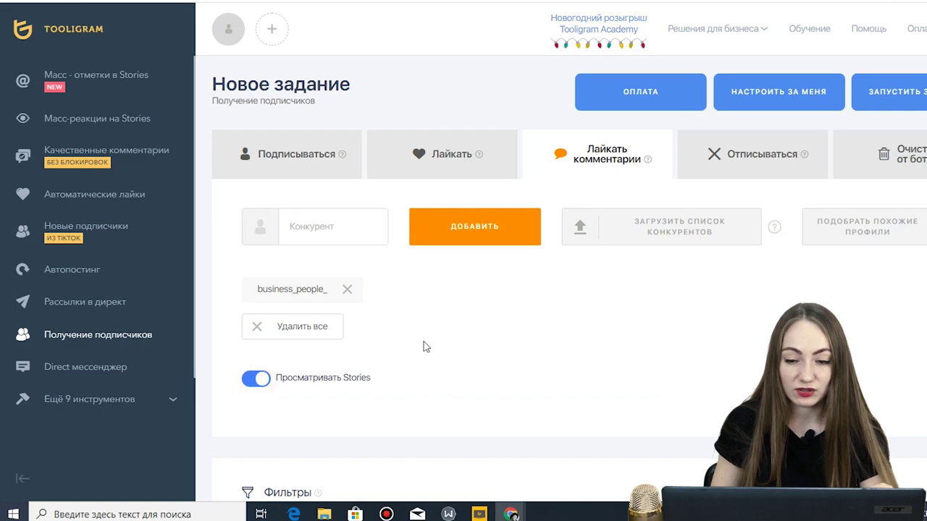
{"action": "scroll", "coordinate": [478, 338], "scroll_direction": "down", "scroll_amount": 2}
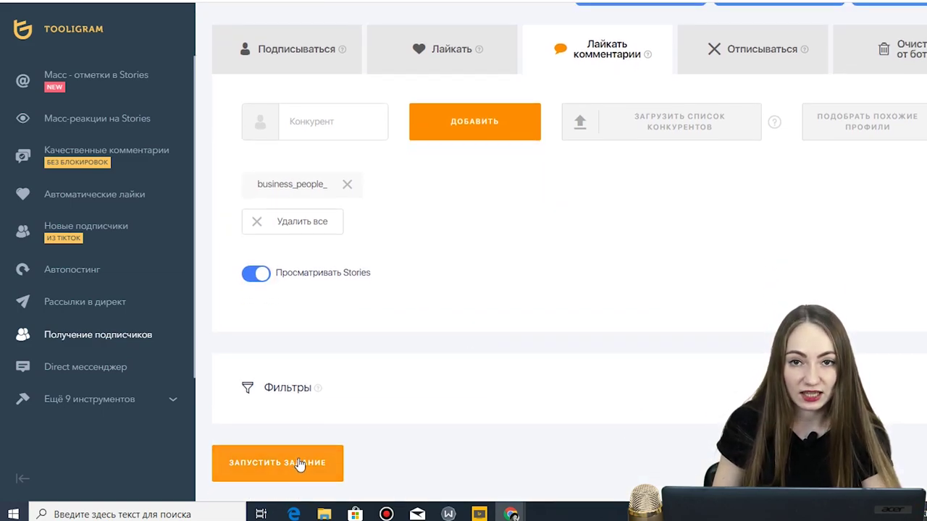
{"action": "left_click", "coordinate": [717, 52]}
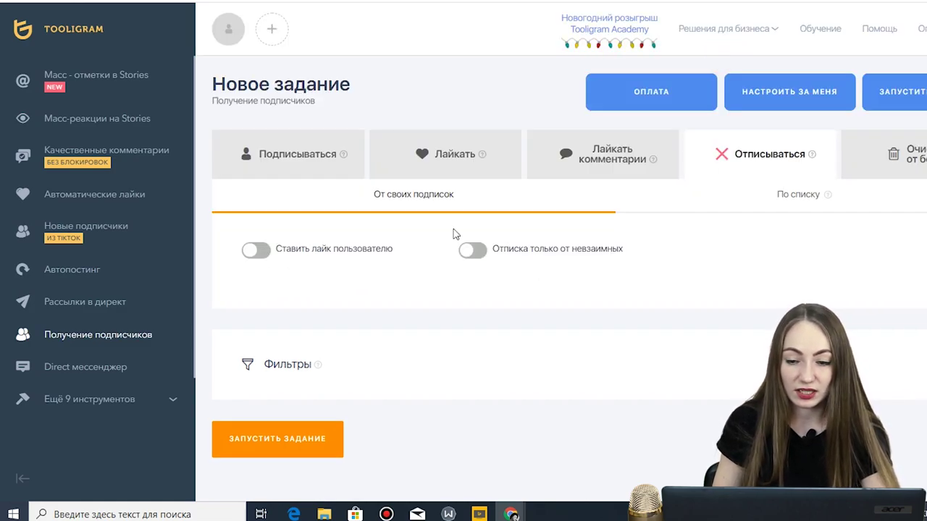
- Open the sidebar's free Мастер-класс по Instagram page, the 'Деньги в Instagram' webinar
{"action": "left_click", "coordinate": [780, 210]}
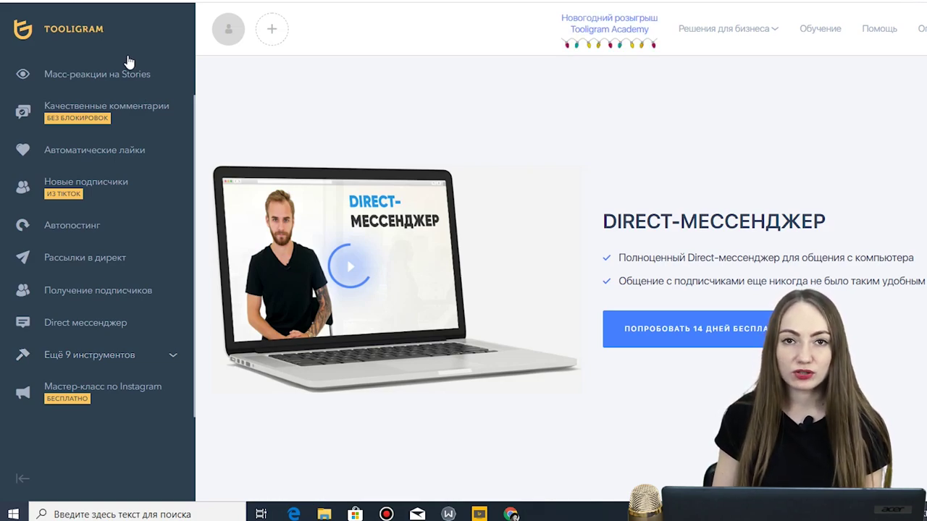
{"action": "left_click", "coordinate": [136, 395]}
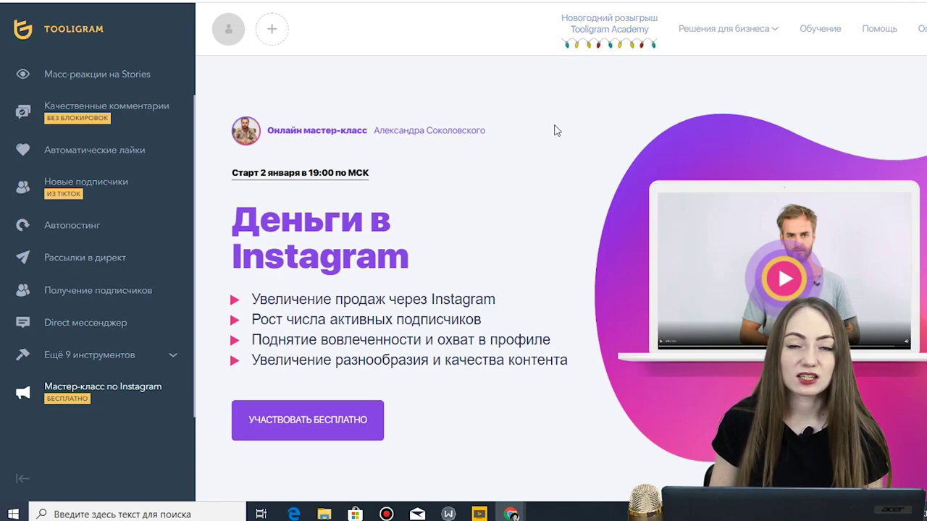
- Open Взаимный пиар from the nine extra tools to compare the Lite and Pro plans
{"action": "left_click", "coordinate": [158, 356]}
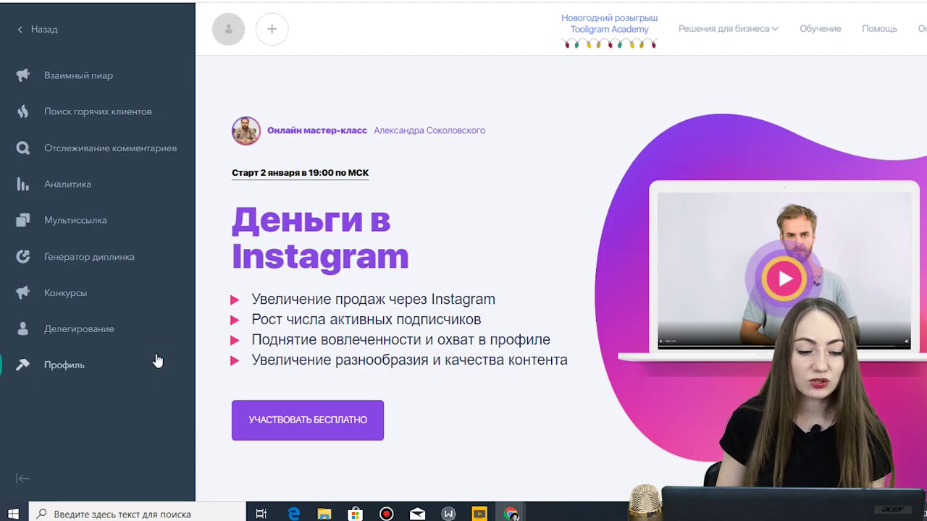
{"action": "left_click", "coordinate": [81, 76]}
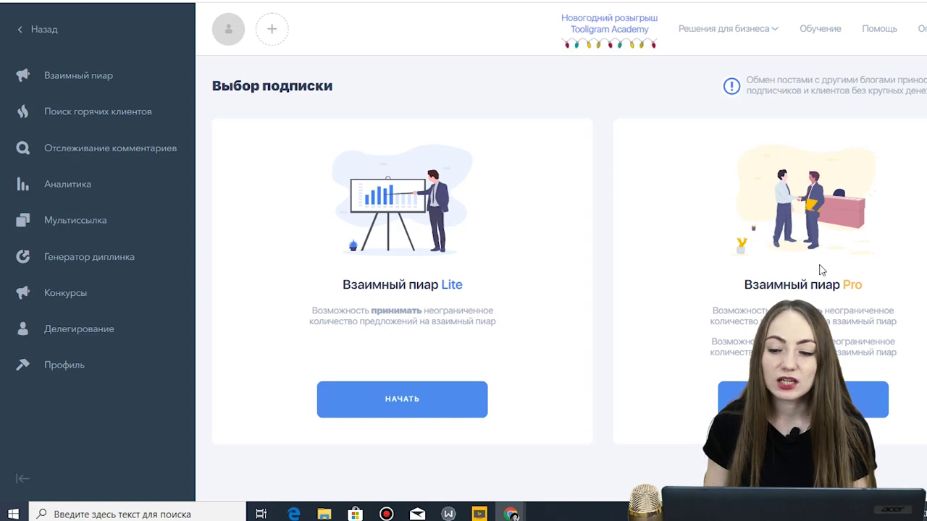
- Start the Lite plan with topic Бизнес and geolocation Одесса, Одесская область, Украина
{"action": "left_click", "coordinate": [429, 406]}
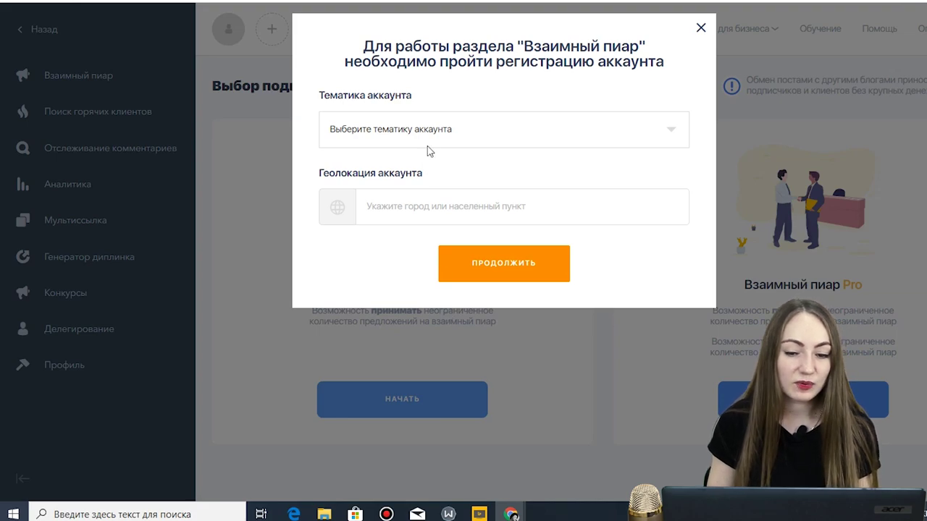
{"action": "left_click", "coordinate": [429, 136]}
{"action": "left_click", "coordinate": [385, 188]}
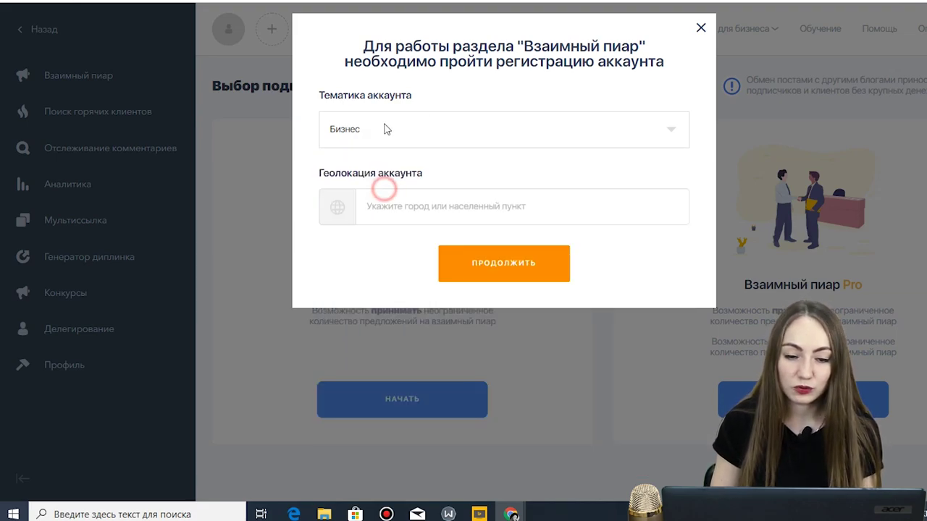
{"action": "left_click", "coordinate": [479, 207]}
{"action": "type", "text": "одесс"}
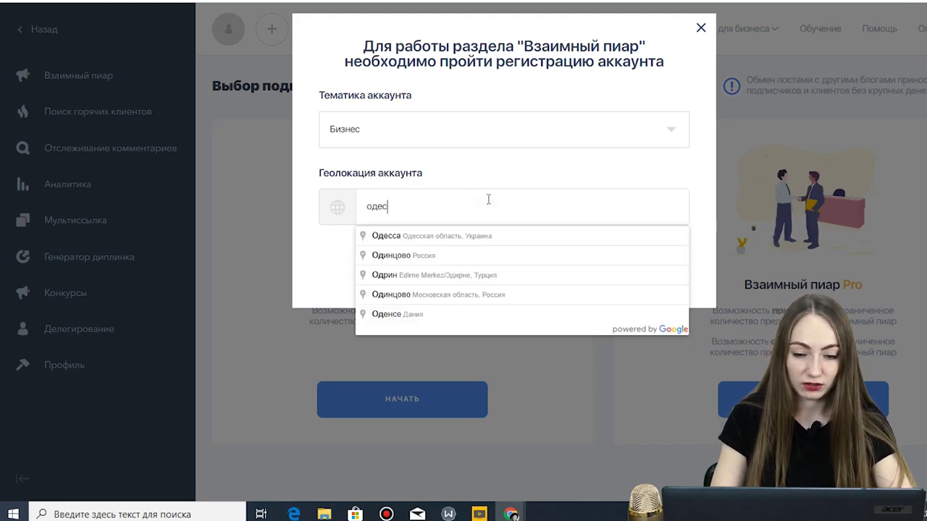
{"action": "left_click", "coordinate": [485, 246]}
{"action": "left_click_drag", "start_coordinate": [465, 199], "coordinate": [403, 209]}
{"action": "key", "text": "BackSpace"}
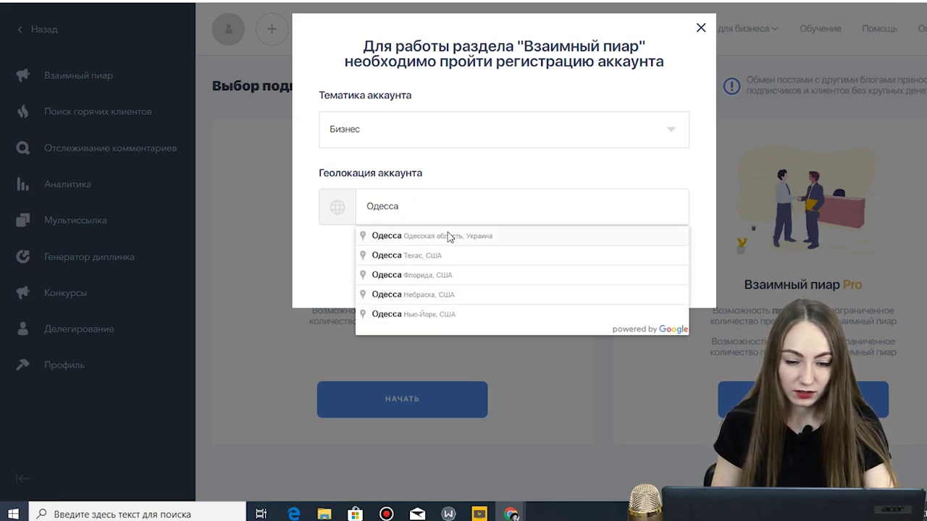
{"action": "left_click", "coordinate": [448, 236]}
{"action": "left_click", "coordinate": [497, 270]}
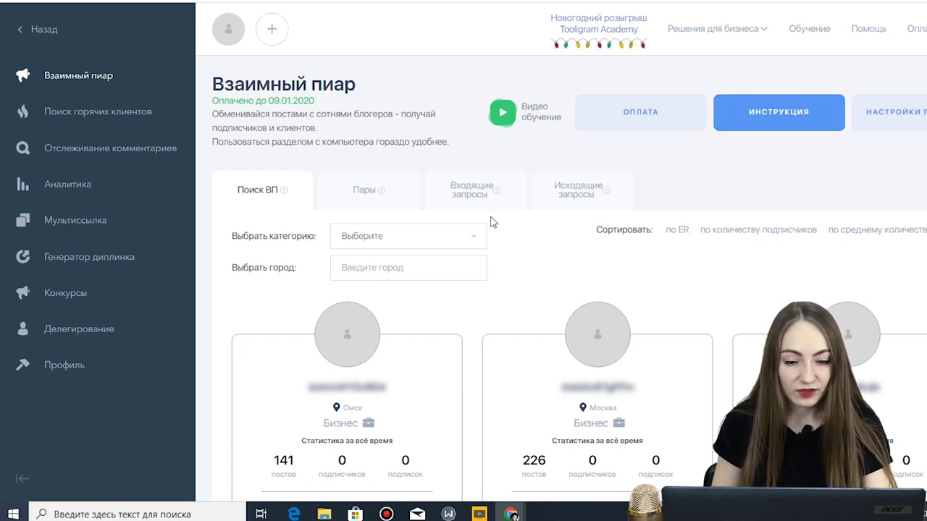
- Filter mutual PR partners to the Бизнес category and the city Одесса, Ukraine
{"action": "scroll", "coordinate": [569, 206], "scroll_direction": "down", "scroll_amount": 1}
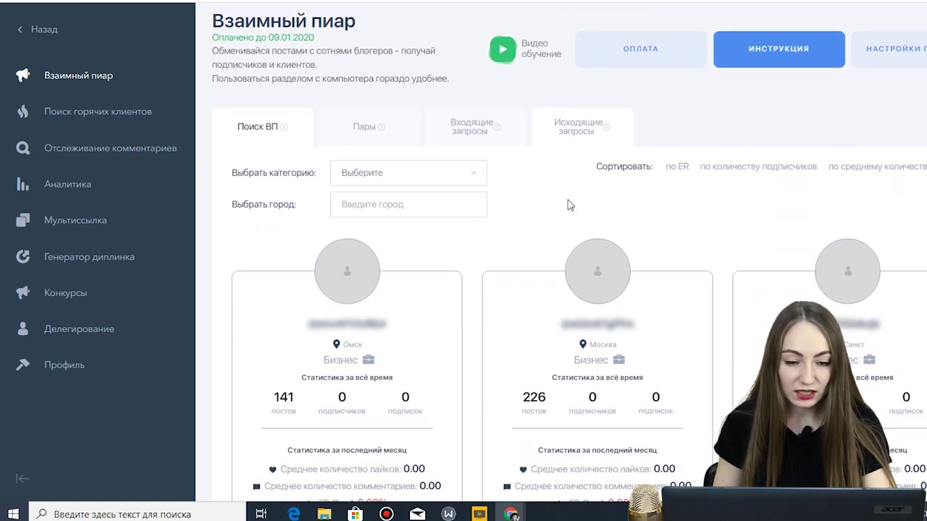
{"action": "left_click", "coordinate": [441, 179]}
{"action": "left_click", "coordinate": [415, 224]}
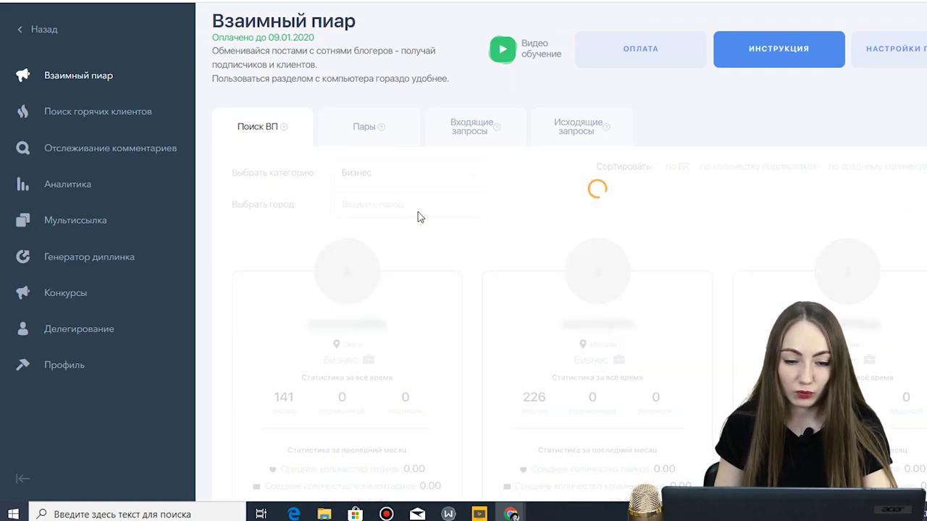
{"action": "left_click", "coordinate": [442, 209]}
{"action": "type", "text": "одес"}
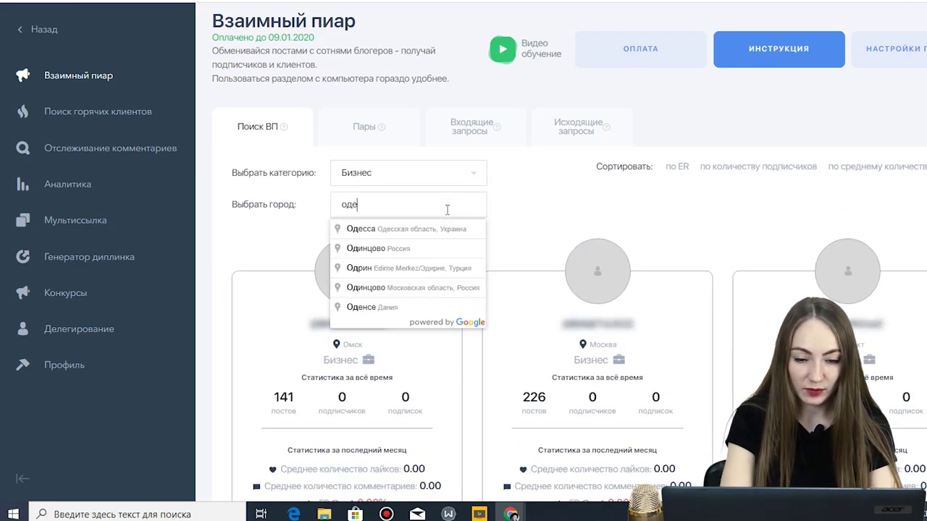
{"action": "left_click", "coordinate": [458, 228]}
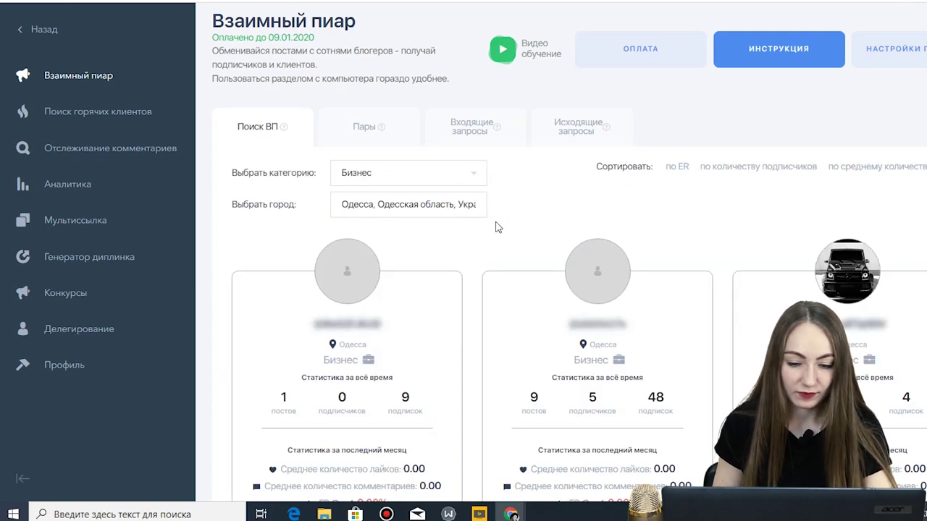
- Browse the Odessa business bloggers' cards and posts, then send a mutual PR request to one
{"action": "scroll", "coordinate": [492, 209], "scroll_direction": "down", "scroll_amount": 1}
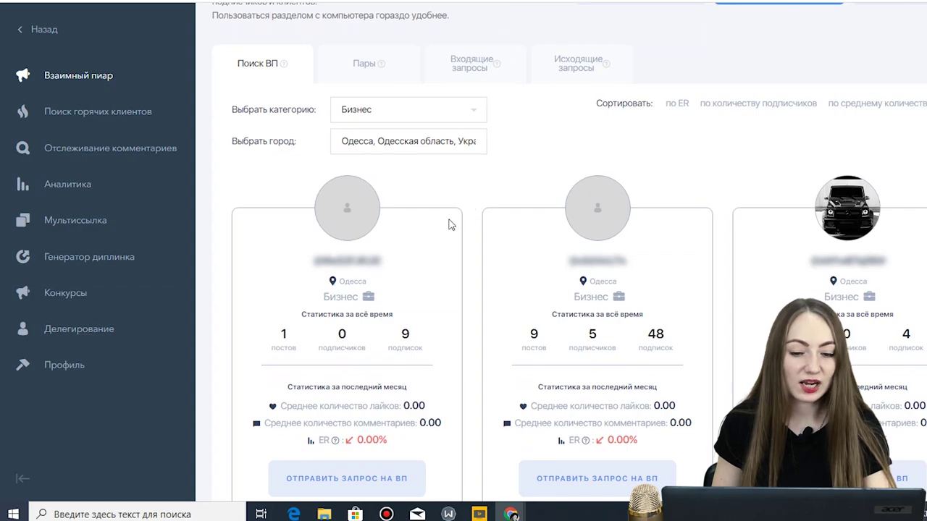
{"action": "scroll", "coordinate": [406, 437], "scroll_direction": "down", "scroll_amount": 5}
{"action": "scroll", "coordinate": [435, 301], "scroll_direction": "up", "scroll_amount": 3}
{"action": "scroll", "coordinate": [459, 294], "scroll_direction": "up", "scroll_amount": 2}
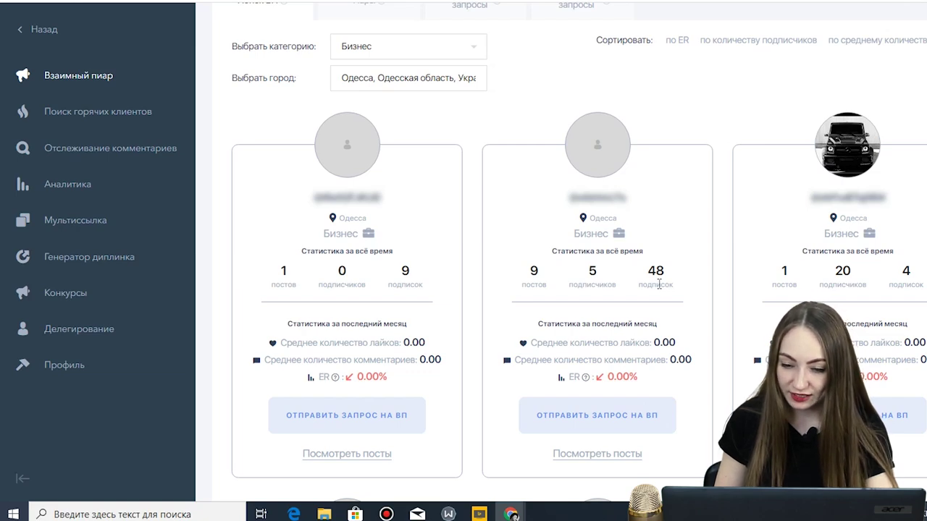
{"action": "scroll", "coordinate": [668, 305], "scroll_direction": "down", "scroll_amount": 1}
{"action": "left_click", "coordinate": [605, 395]}
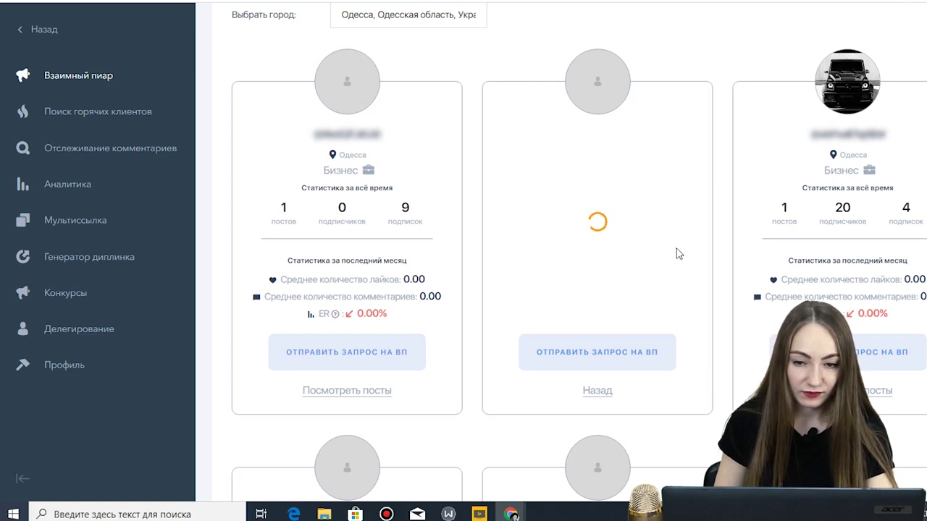
{"action": "scroll", "coordinate": [678, 254], "scroll_direction": "down", "scroll_amount": 3}
{"action": "scroll", "coordinate": [678, 255], "scroll_direction": "up", "scroll_amount": 3}
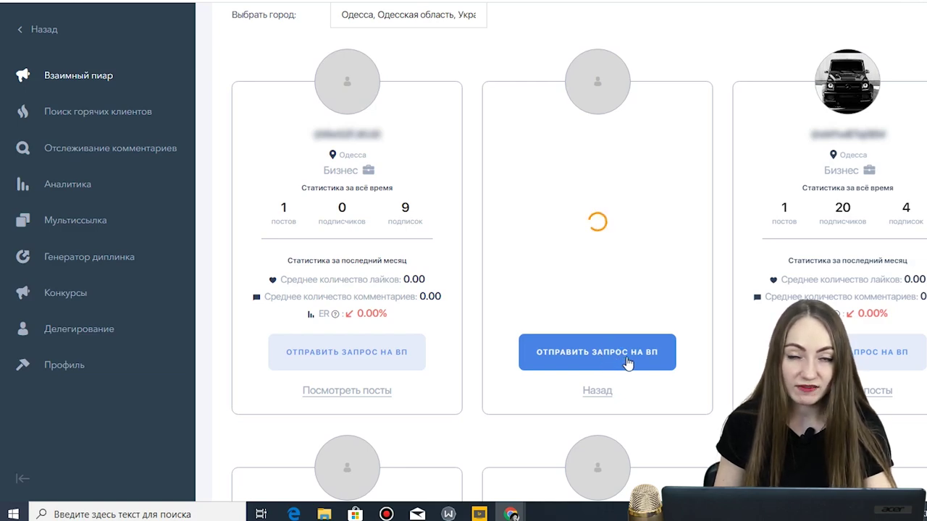
{"action": "scroll", "coordinate": [634, 319], "scroll_direction": "down", "scroll_amount": 2}
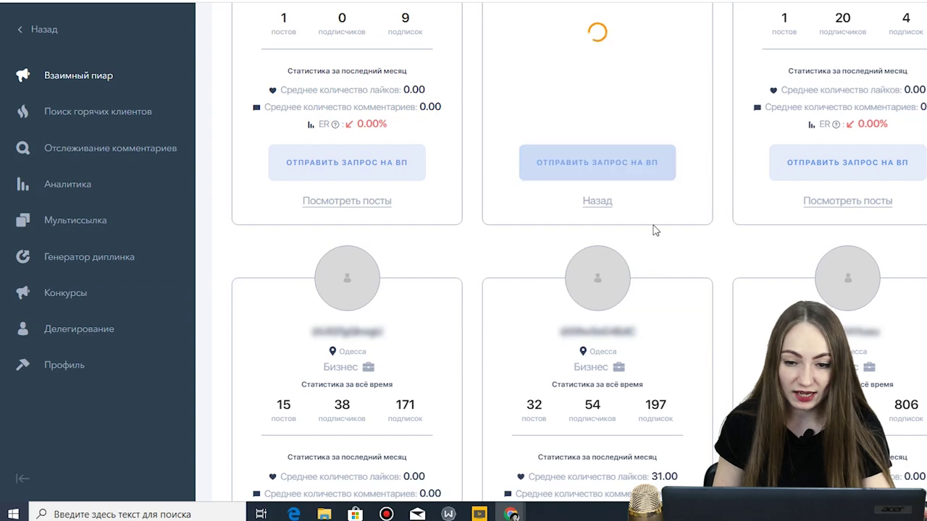
{"action": "scroll", "coordinate": [623, 184], "scroll_direction": "up", "scroll_amount": 2}
{"action": "scroll", "coordinate": [648, 225], "scroll_direction": "down", "scroll_amount": 3}
{"action": "scroll", "coordinate": [649, 225], "scroll_direction": "down", "scroll_amount": 4}
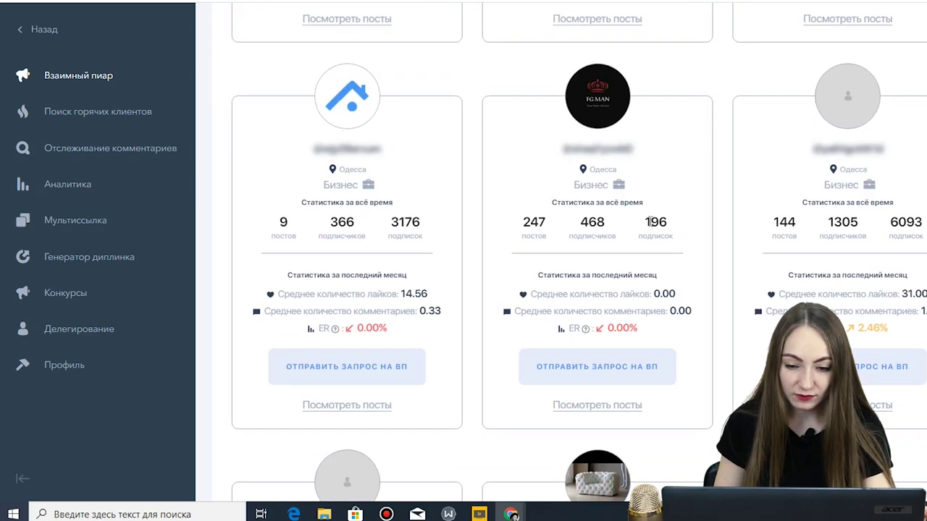
{"action": "scroll", "coordinate": [660, 188], "scroll_direction": "up", "scroll_amount": 2}
{"action": "scroll", "coordinate": [670, 275], "scroll_direction": "up", "scroll_amount": 5}
{"action": "scroll", "coordinate": [672, 265], "scroll_direction": "down", "scroll_amount": 4}
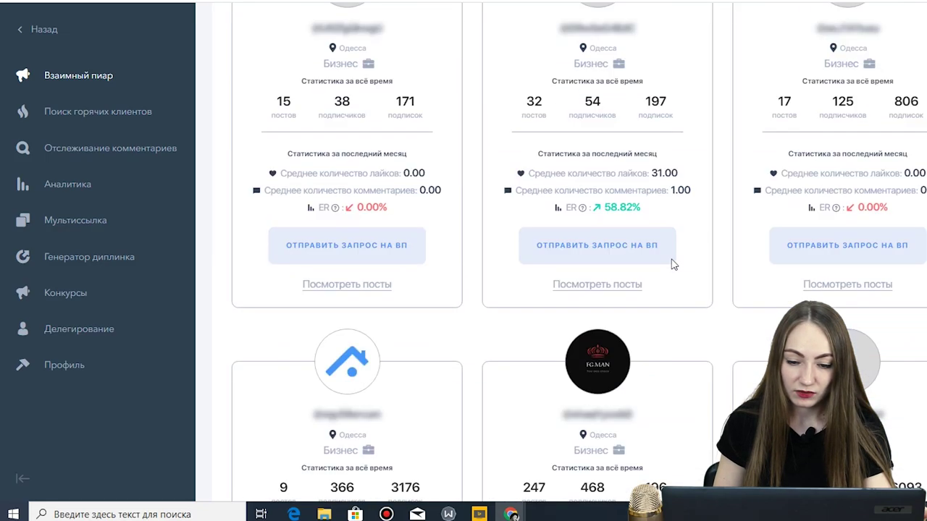
{"action": "scroll", "coordinate": [672, 265], "scroll_direction": "down", "scroll_amount": 2}
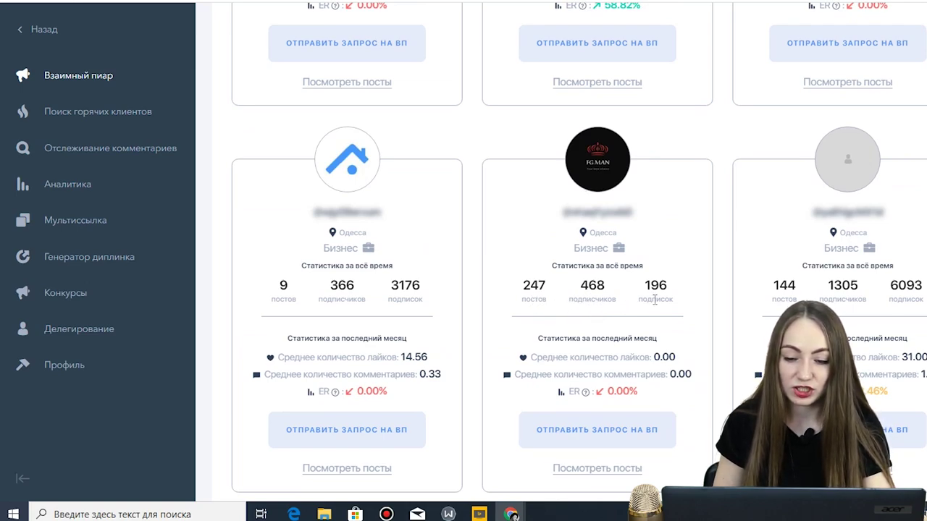
{"action": "scroll", "coordinate": [656, 300], "scroll_direction": "down", "scroll_amount": 2}
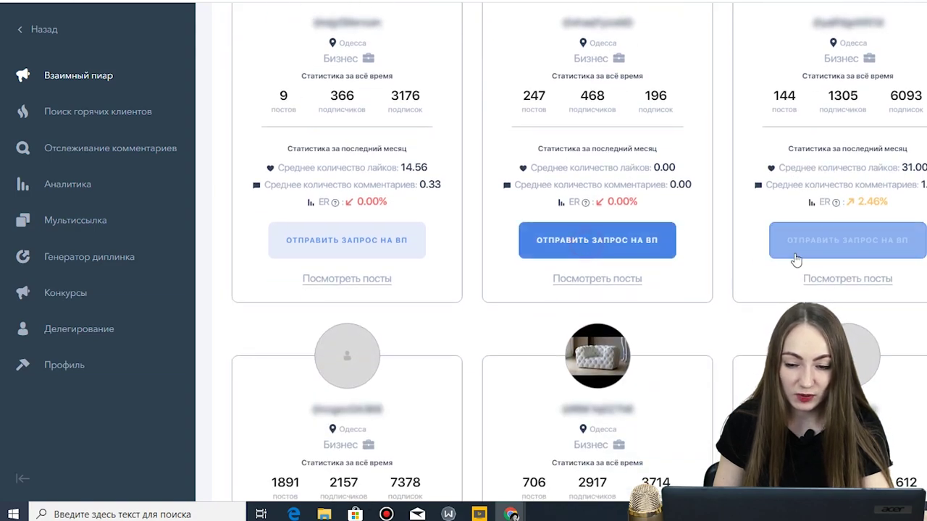
{"action": "left_click", "coordinate": [652, 247]}
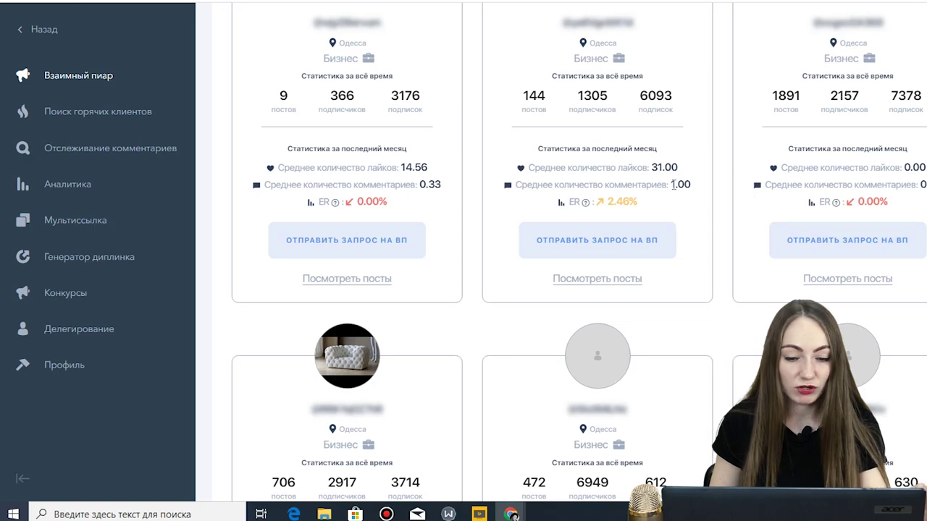
{"action": "scroll", "coordinate": [230, 177], "scroll_direction": "up", "scroll_amount": 2}
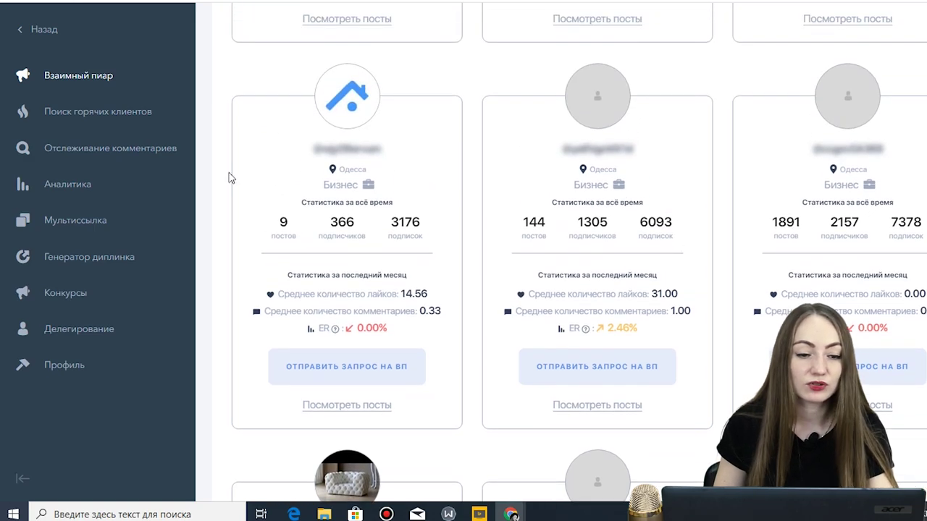
{"action": "left_click", "coordinate": [129, 114]}
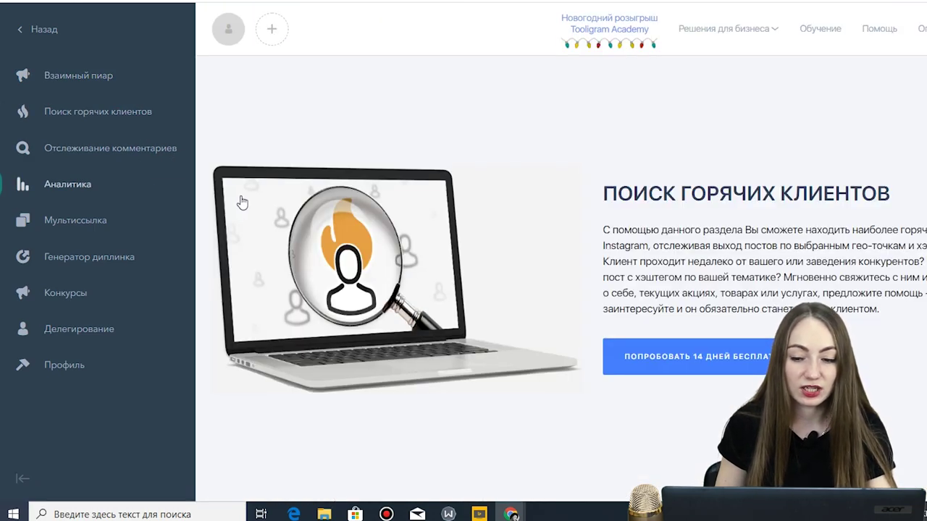
- Start the 14-day hot-client search trial and view its Гео tab
{"action": "left_click", "coordinate": [645, 356]}
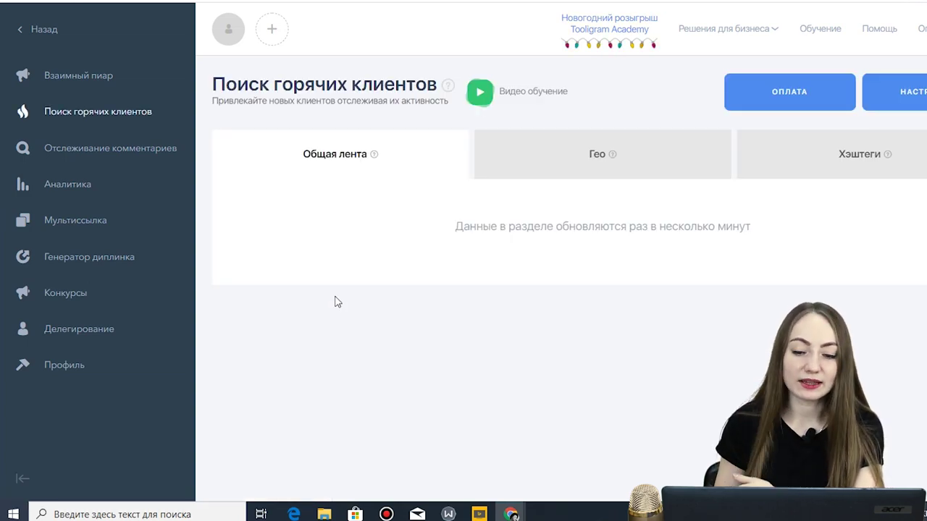
{"action": "left_click", "coordinate": [606, 161]}
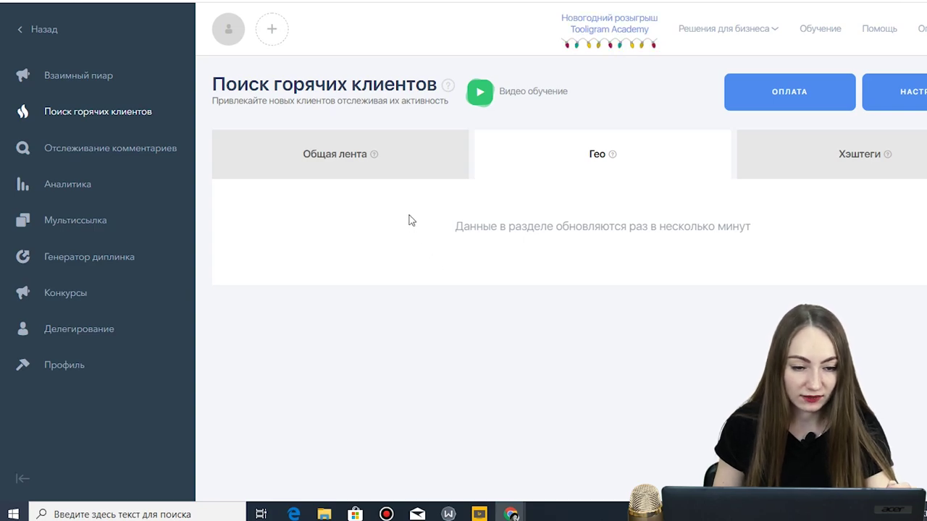
- Start the comment-tracking trial, view Отметки and Шаблоны сообщений, then open Аналитика
{"action": "left_click", "coordinate": [47, 148]}
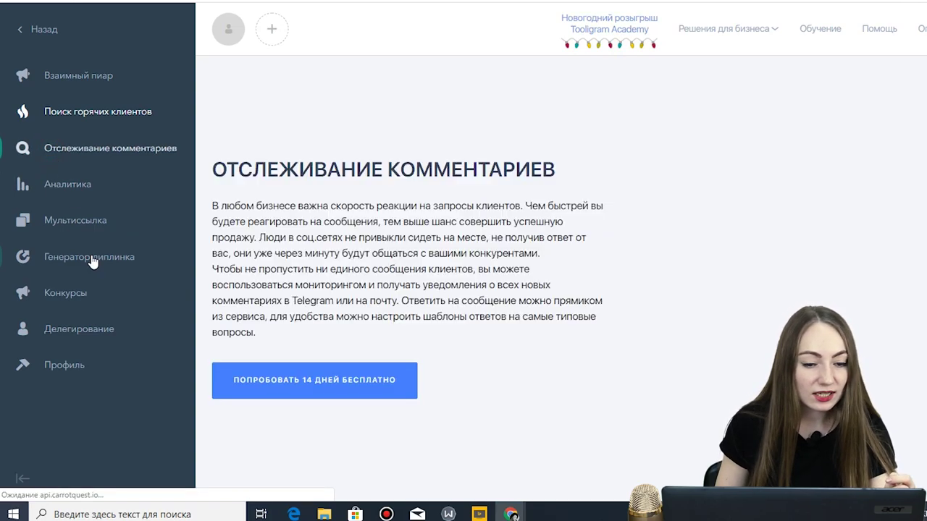
{"action": "left_click", "coordinate": [307, 384]}
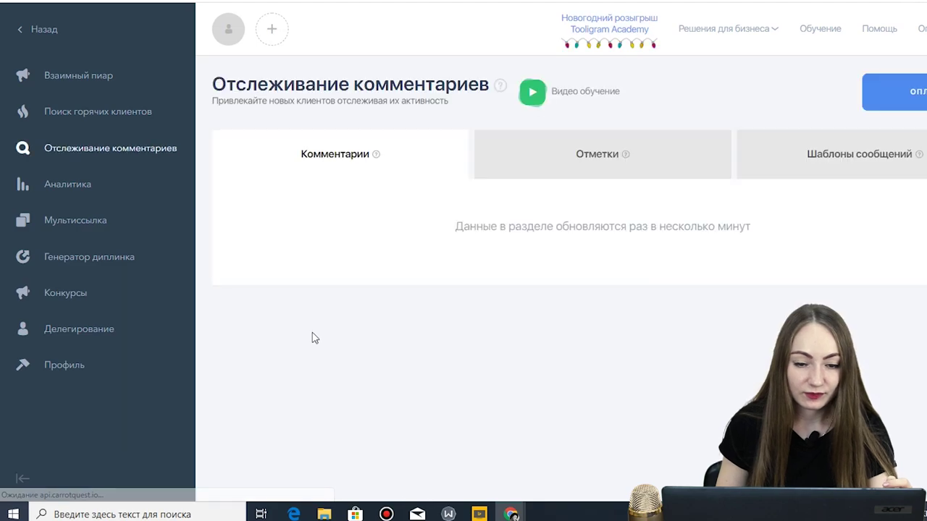
{"action": "left_click", "coordinate": [600, 154]}
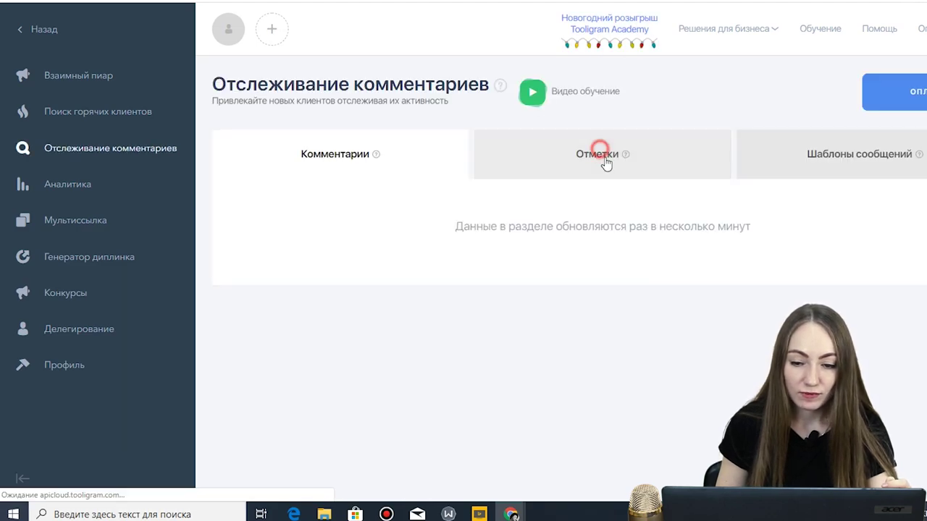
{"action": "left_click", "coordinate": [849, 171]}
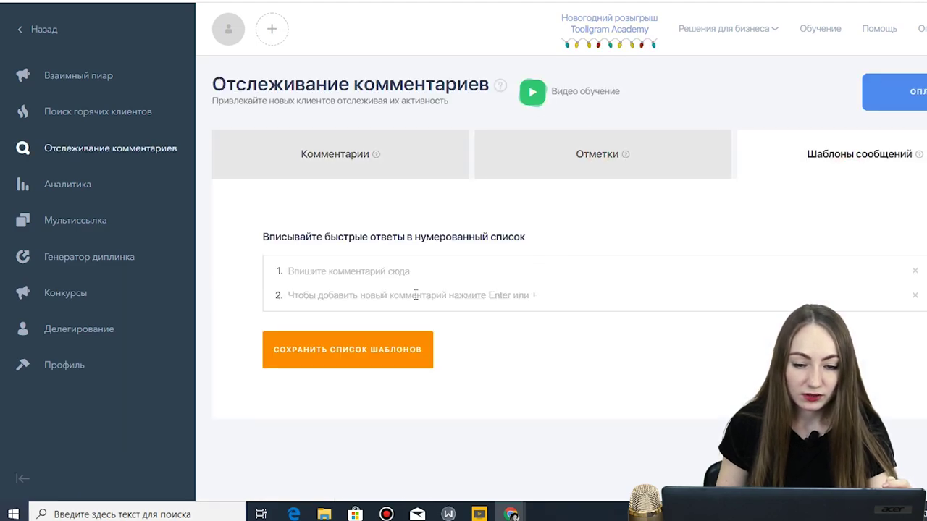
{"action": "left_click", "coordinate": [98, 196]}
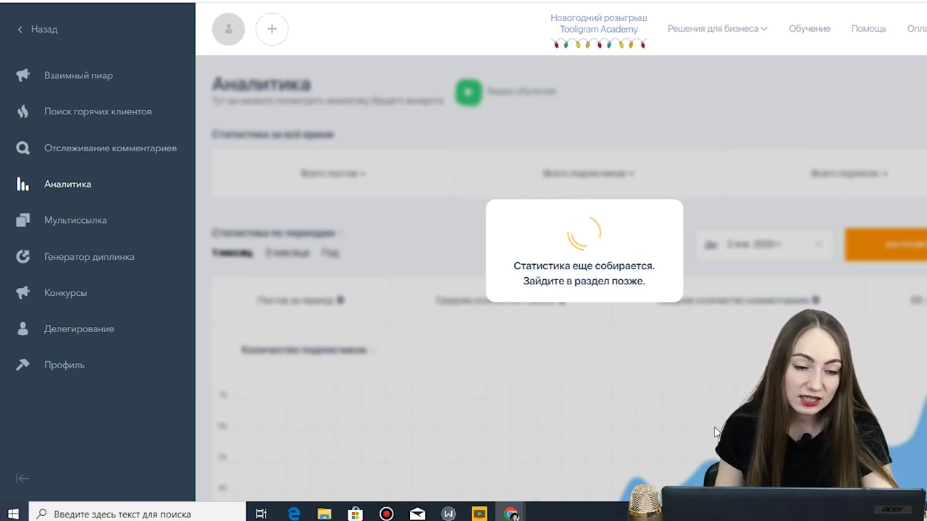
- Open the Мультиссылка section and dismiss the account authorization warning
{"action": "left_click", "coordinate": [118, 227]}
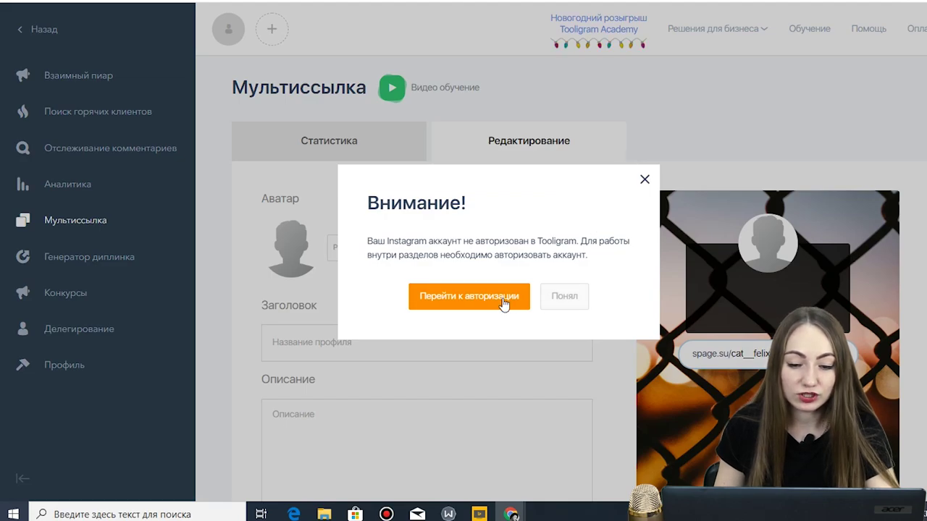
{"action": "left_click", "coordinate": [572, 298]}
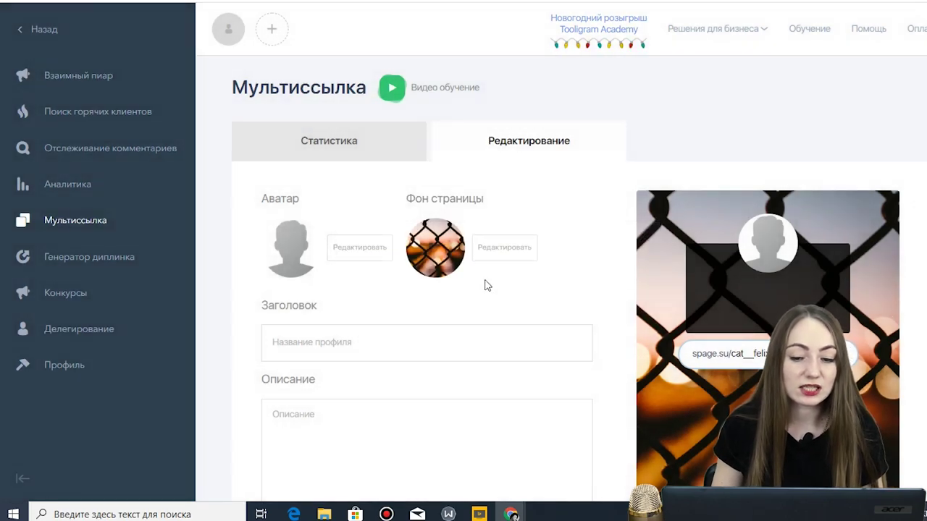
{"action": "left_click", "coordinate": [468, 345]}
{"action": "left_click", "coordinate": [772, 228]}
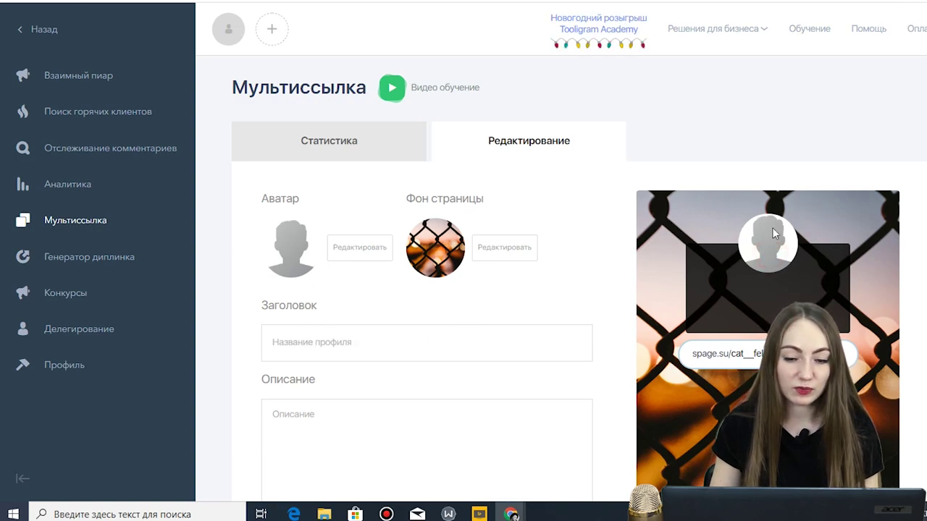
- Set the page avatar to the Felix image scale_1200 from the computer
{"action": "left_click", "coordinate": [376, 253]}
{"action": "left_click", "coordinate": [441, 321]}
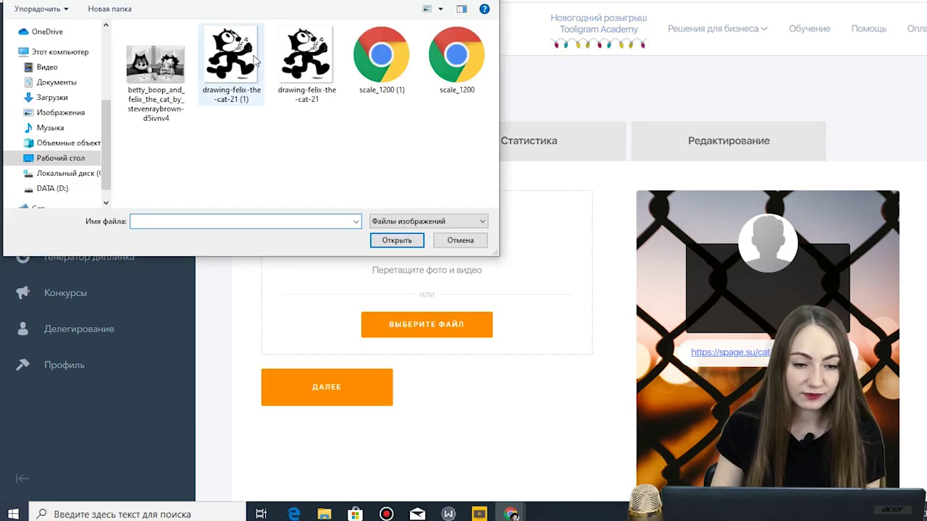
{"action": "left_click", "coordinate": [478, 55]}
{"action": "left_click", "coordinate": [406, 240]}
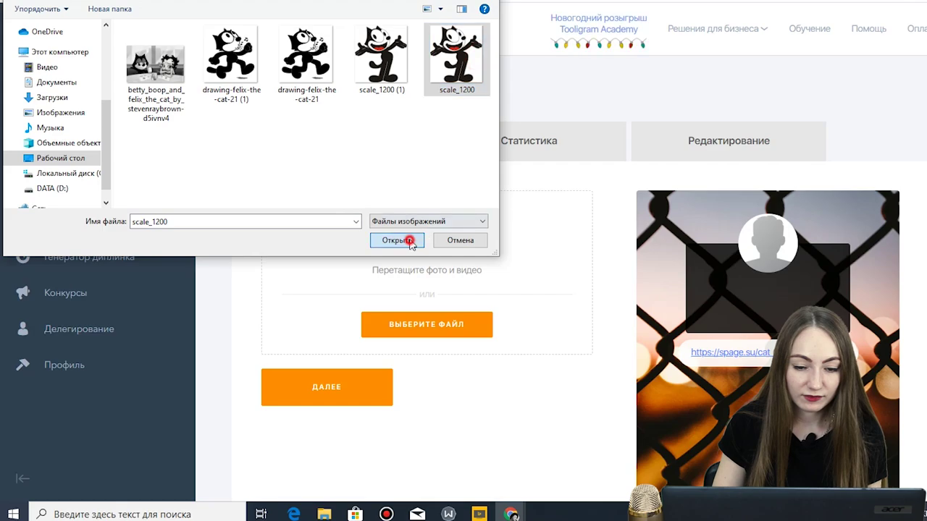
{"action": "left_click_drag", "start_coordinate": [420, 434], "coordinate": [412, 402]}
{"action": "scroll", "coordinate": [653, 307], "scroll_direction": "down", "scroll_amount": 3}
{"action": "left_click", "coordinate": [327, 414]}
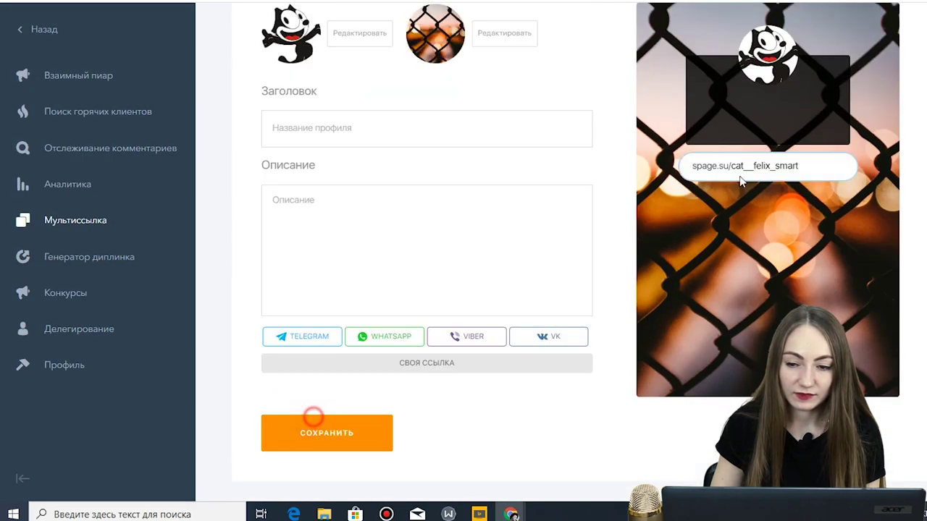
- Change the page background to the misty forest house photo
{"action": "scroll", "coordinate": [757, 194], "scroll_direction": "up", "scroll_amount": 1}
{"action": "scroll", "coordinate": [758, 194], "scroll_direction": "up", "scroll_amount": 1}
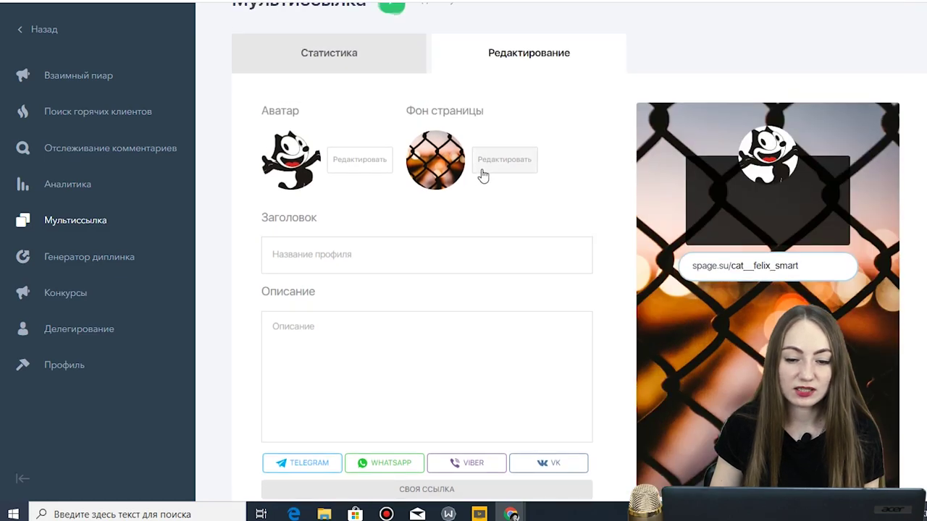
{"action": "left_click", "coordinate": [479, 170]}
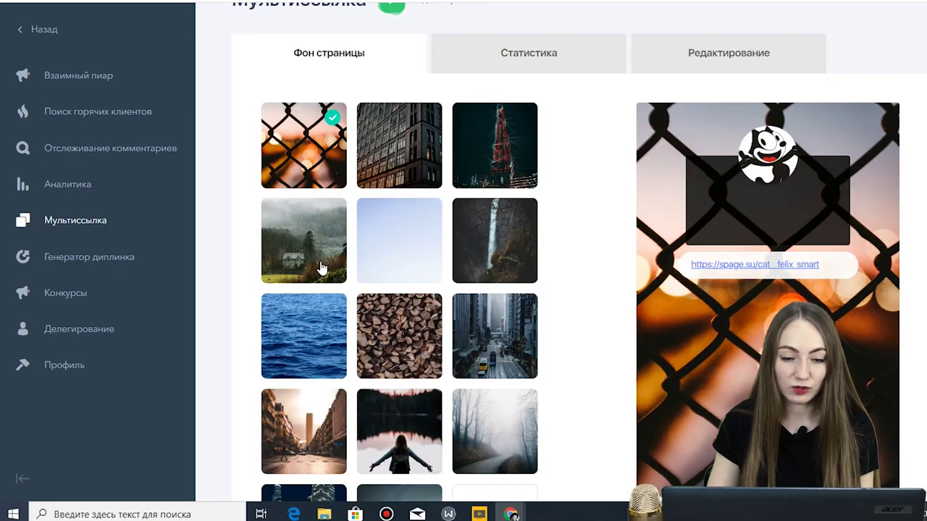
{"action": "left_click", "coordinate": [321, 268]}
{"action": "scroll", "coordinate": [517, 280], "scroll_direction": "down", "scroll_amount": 2}
{"action": "left_click", "coordinate": [317, 476]}
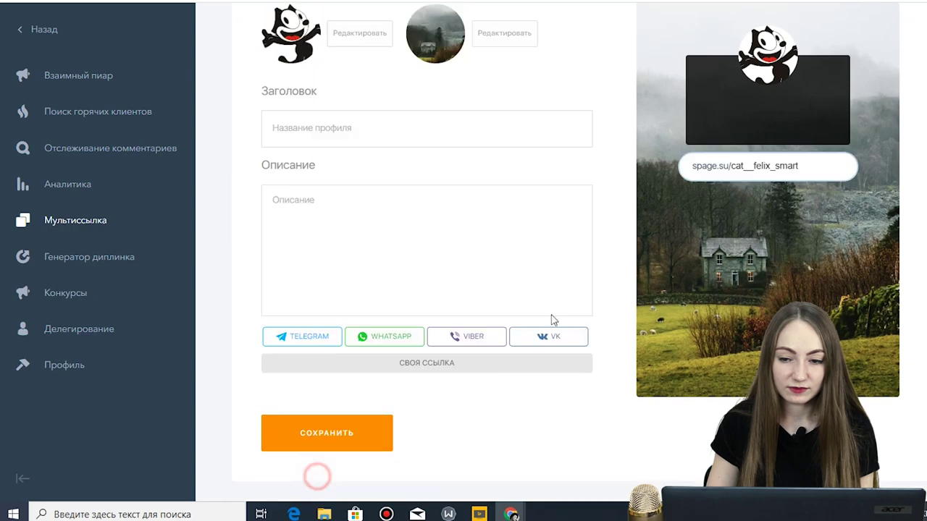
{"action": "scroll", "coordinate": [449, 244], "scroll_direction": "up", "scroll_amount": 2}
- Title the page 'Кот Феликс' and set the description to 'Привет! Это Кот Феликс'
{"action": "left_click", "coordinate": [444, 251]}
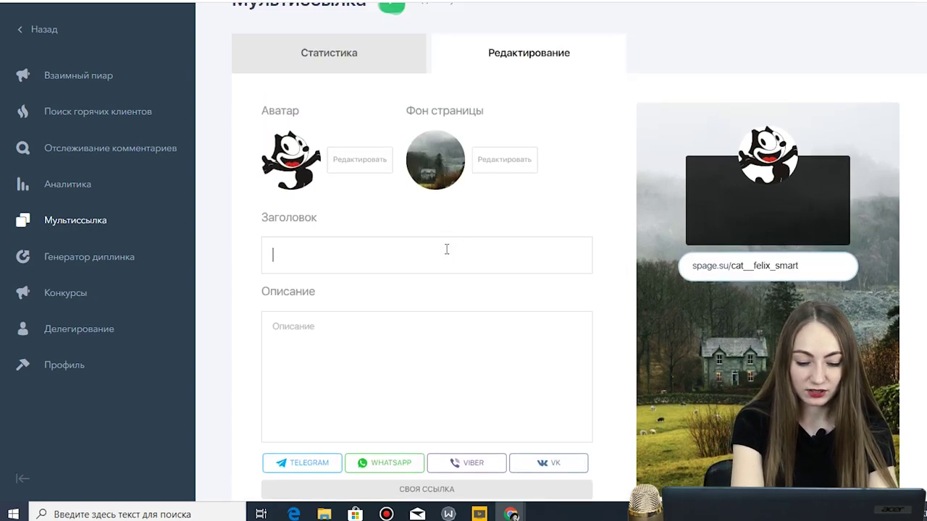
{"action": "type", "text": "Кот Феликс"}
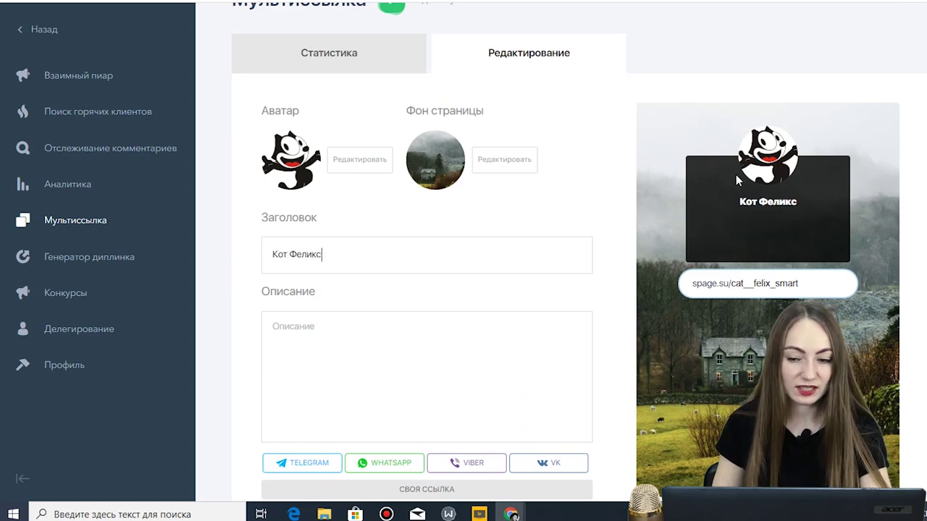
{"action": "left_click", "coordinate": [426, 350]}
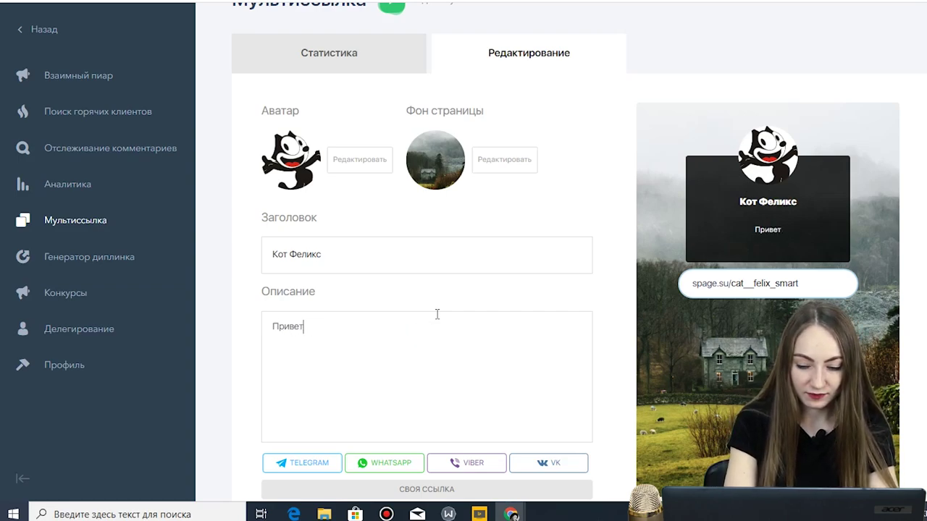
{"action": "type", "text": "! Это"}
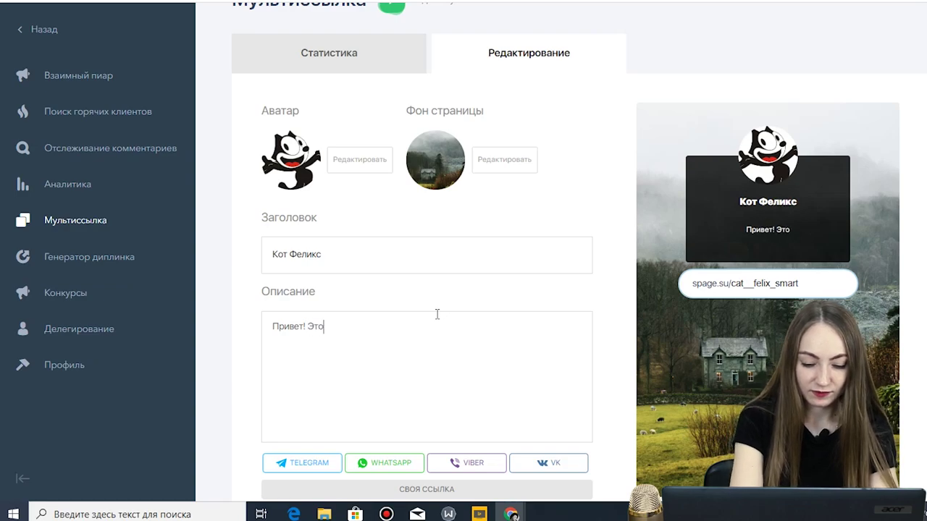
{"action": "type", "text": " Кот Феликс"}
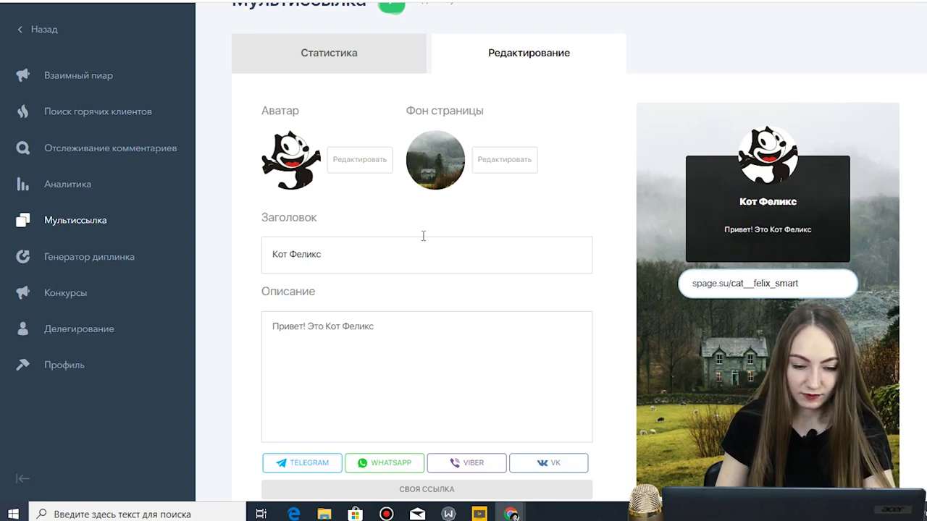
- Add a Telegram button with its t.me username filled in, plus a Viber button
{"action": "scroll", "coordinate": [426, 232], "scroll_direction": "down", "scroll_amount": 2}
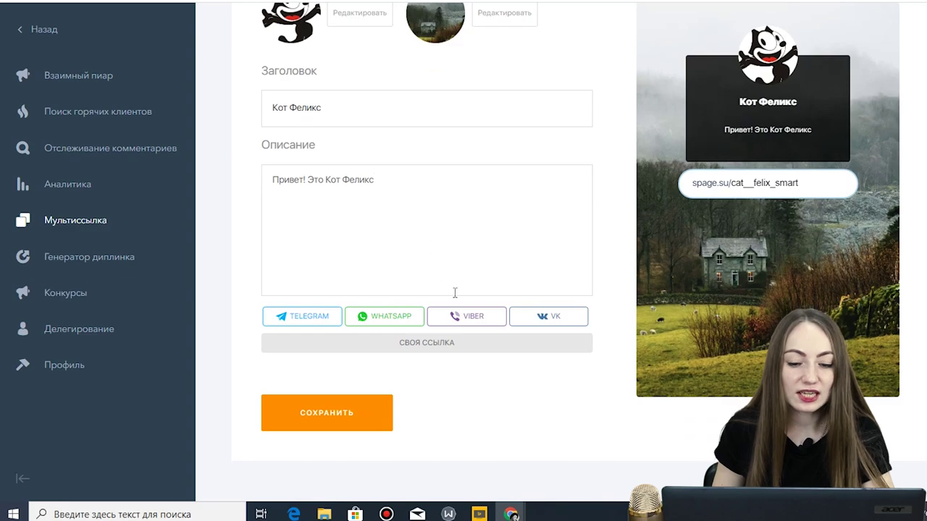
{"action": "left_click", "coordinate": [330, 318]}
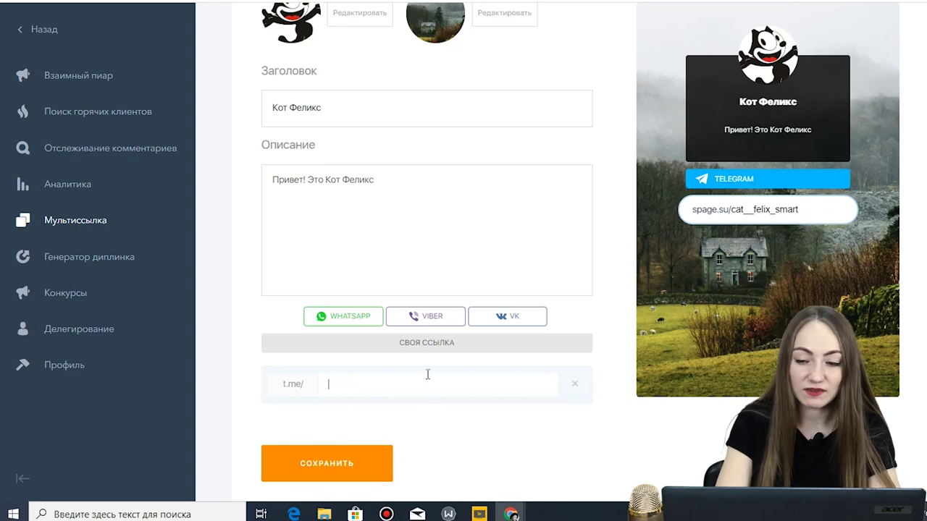
{"action": "type", "text": "полли"}
{"action": "left_click", "coordinate": [439, 315]}
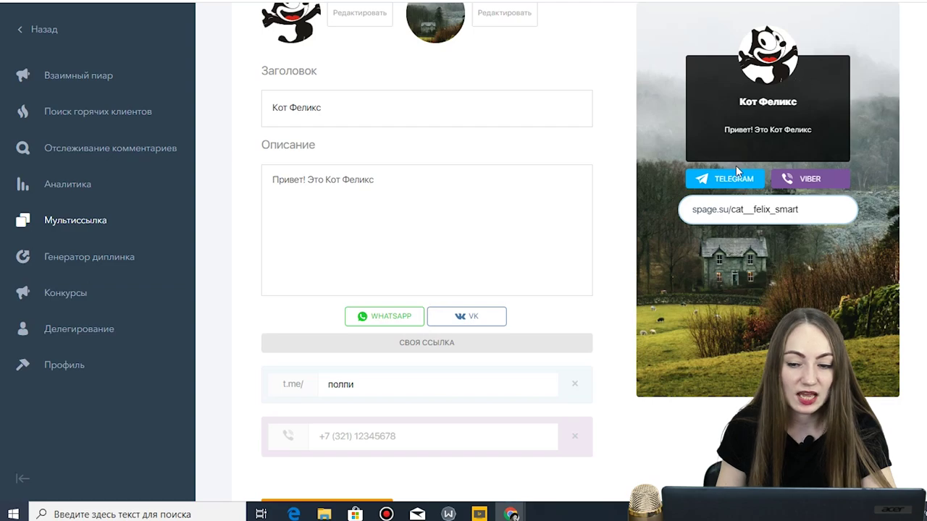
{"action": "scroll", "coordinate": [739, 174], "scroll_direction": "up", "scroll_amount": 2}
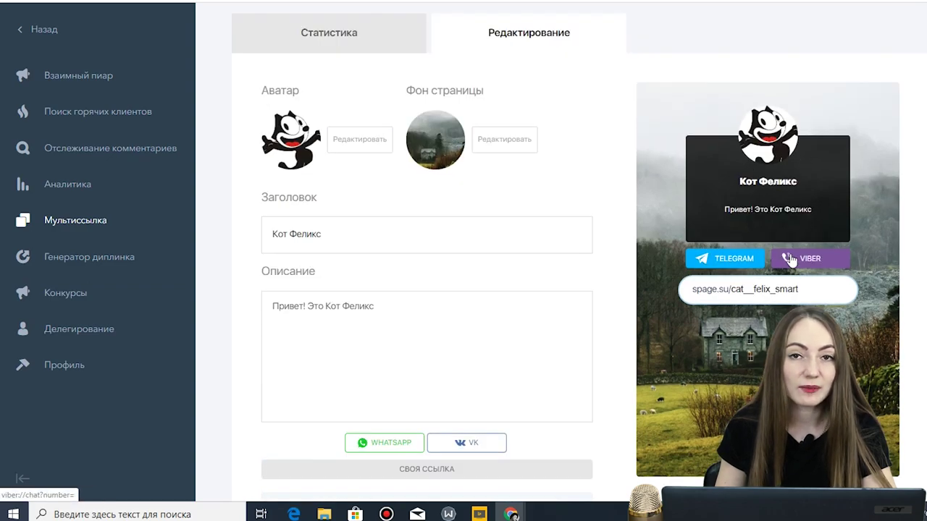
{"action": "scroll", "coordinate": [629, 294], "scroll_direction": "down", "scroll_amount": 3}
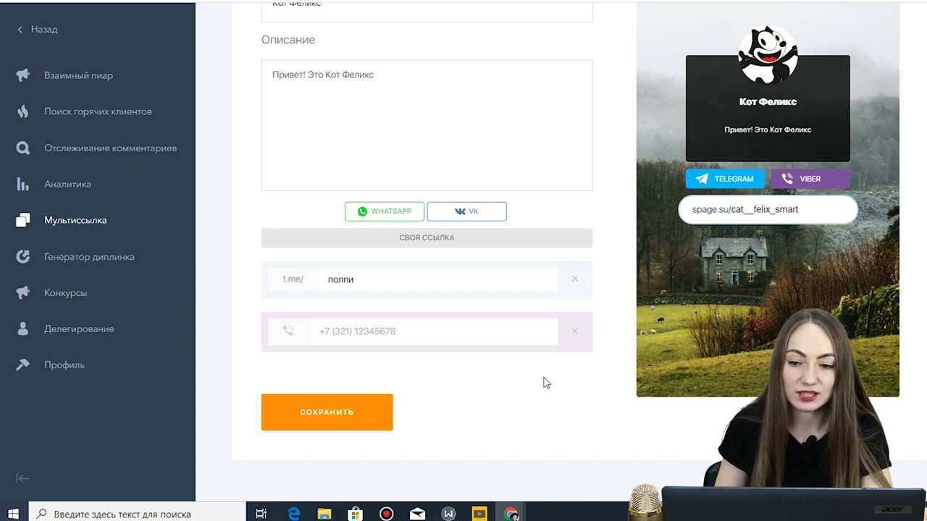
- Check Конкурсы's posts, История tab and video tutorial, then open the Делегирование page
{"action": "left_click", "coordinate": [90, 299]}
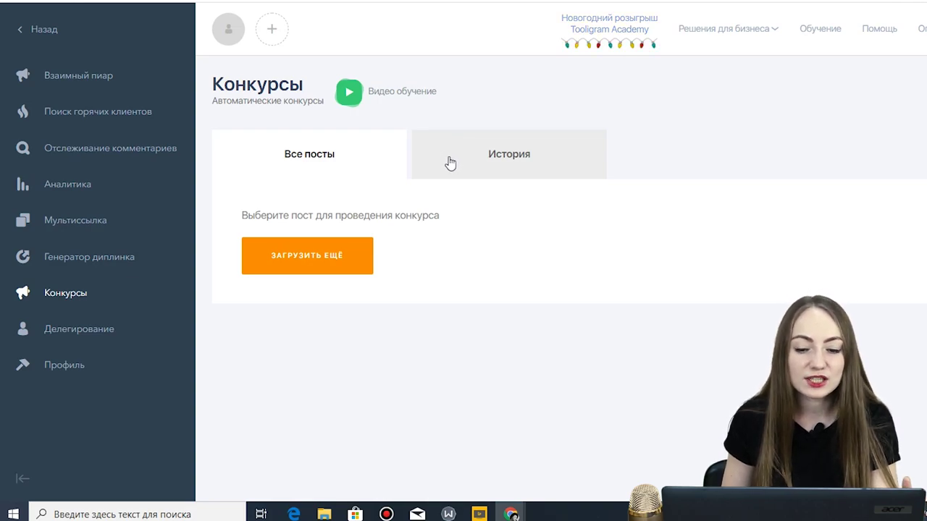
{"action": "left_click", "coordinate": [309, 270]}
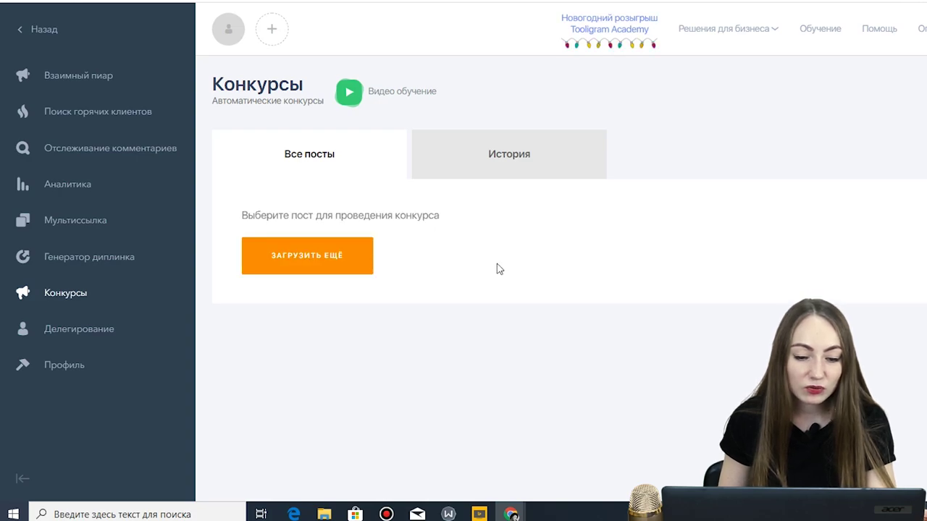
{"action": "left_click", "coordinate": [524, 162]}
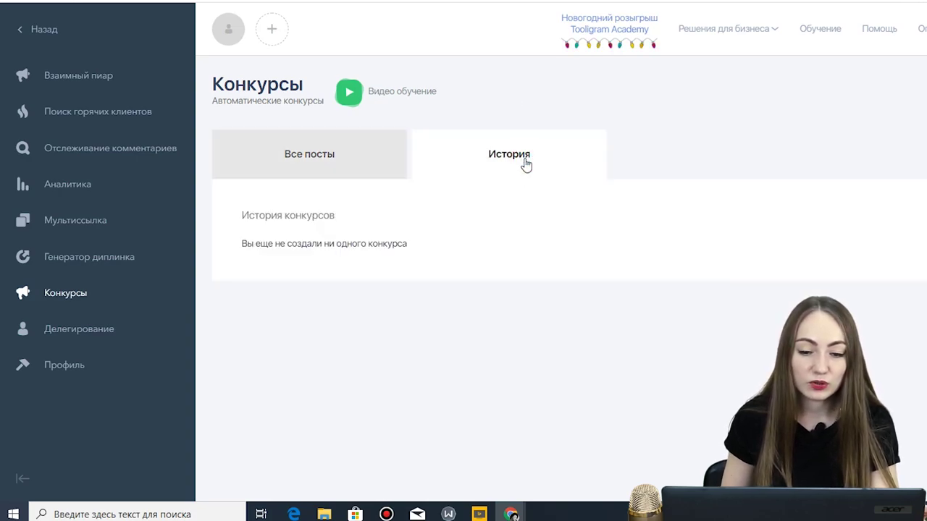
{"action": "left_click", "coordinate": [363, 172]}
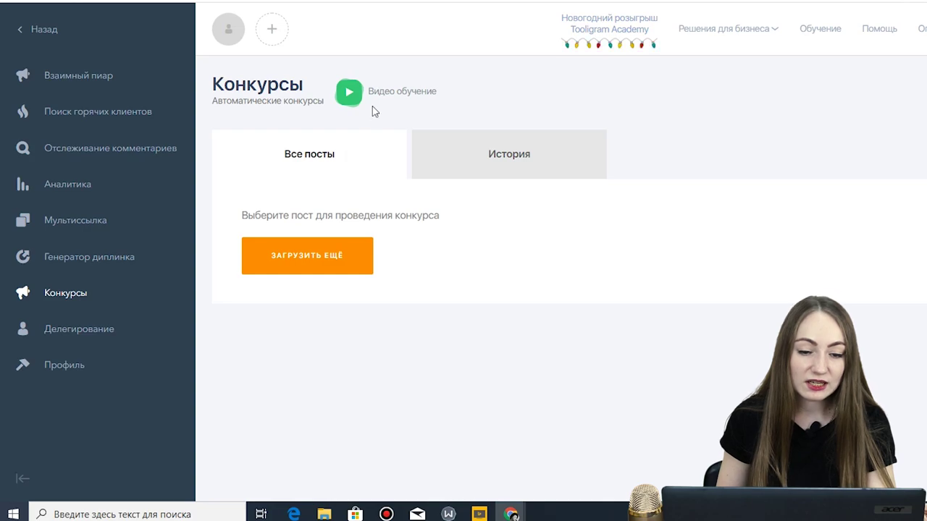
{"action": "left_click", "coordinate": [393, 102]}
{"action": "left_click", "coordinate": [711, 30]}
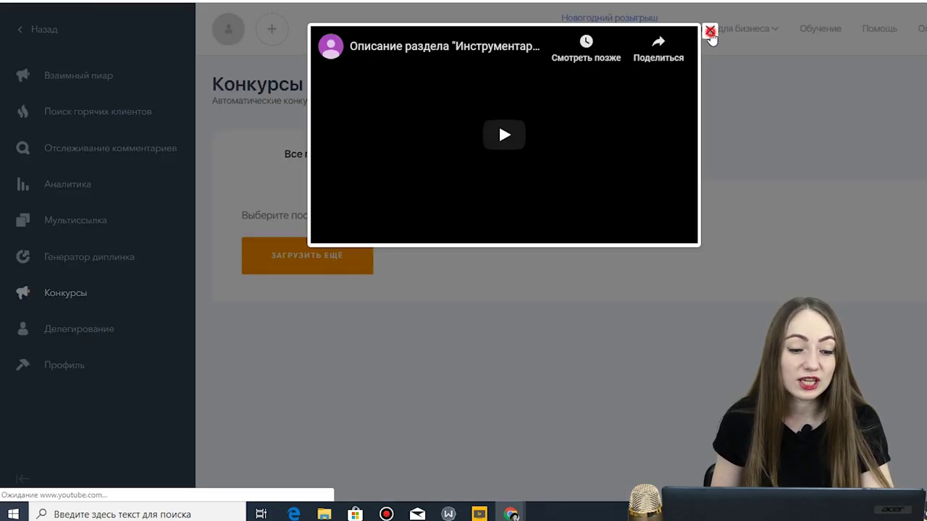
{"action": "left_click", "coordinate": [87, 335]}
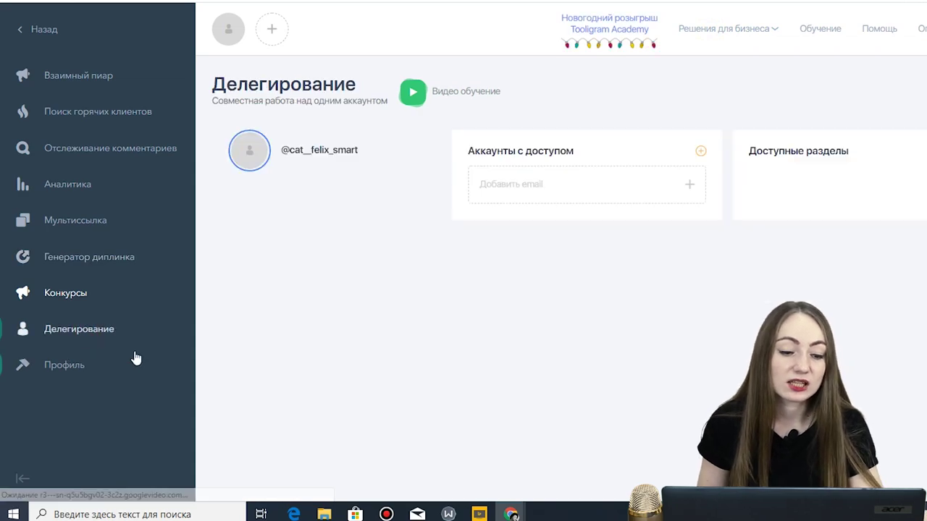
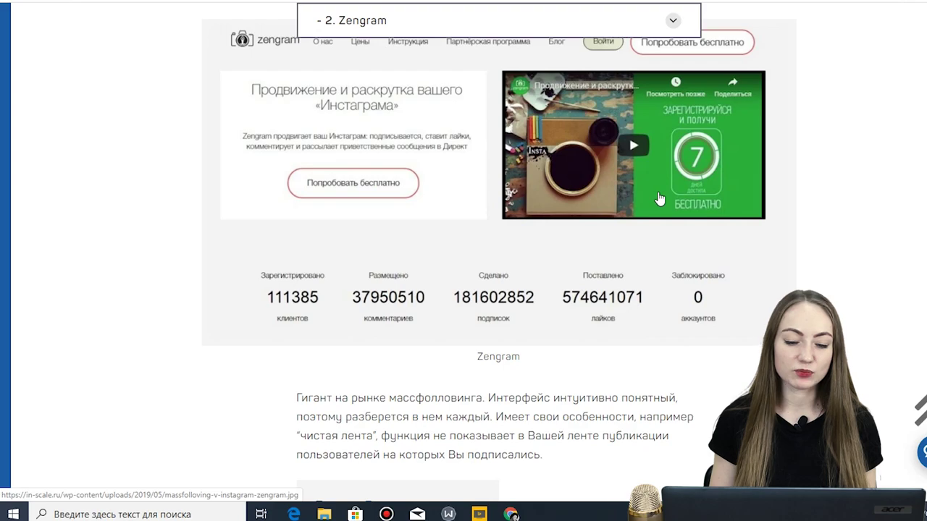
- Scroll the in-scale.ru review down to its Zengram section and follow the link to Zengram's site
{"action": "scroll", "coordinate": [659, 200], "scroll_direction": "down", "scroll_amount": 2}
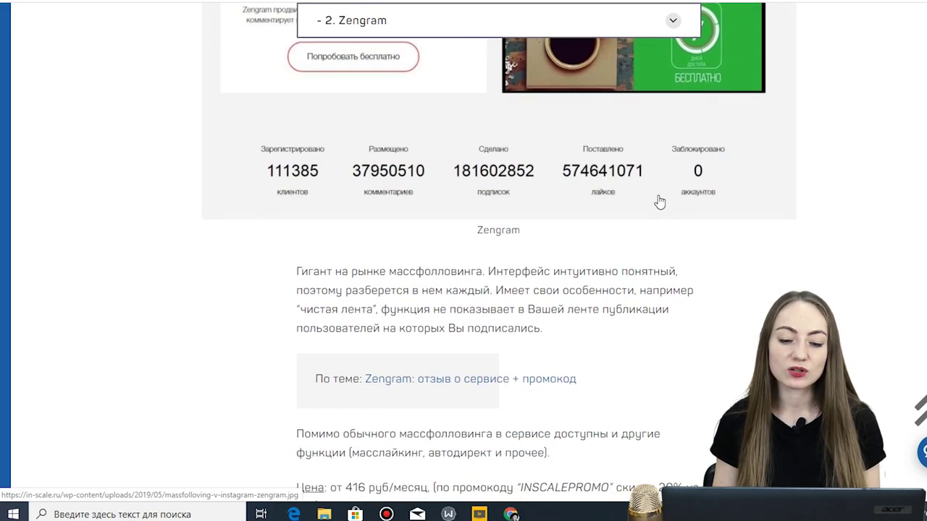
{"action": "scroll", "coordinate": [659, 202], "scroll_direction": "down", "scroll_amount": 2}
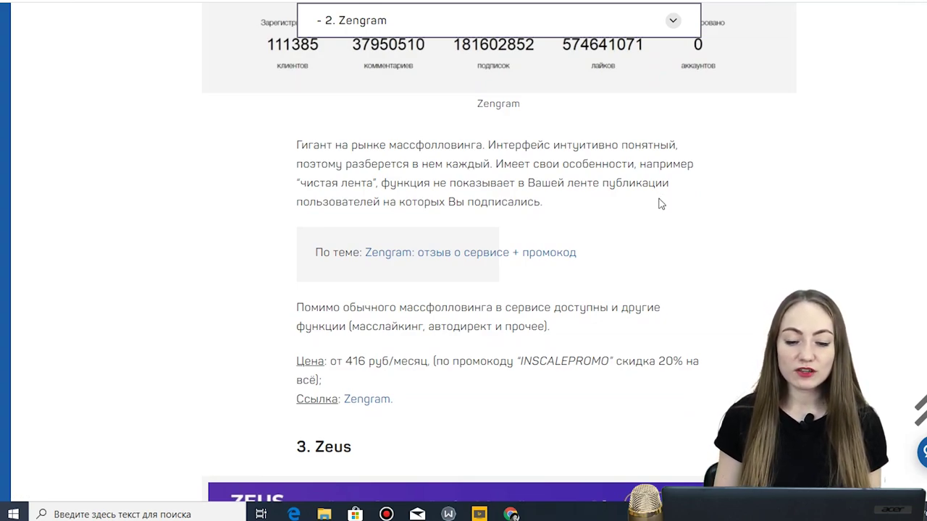
{"action": "scroll", "coordinate": [602, 218], "scroll_direction": "down", "scroll_amount": 2}
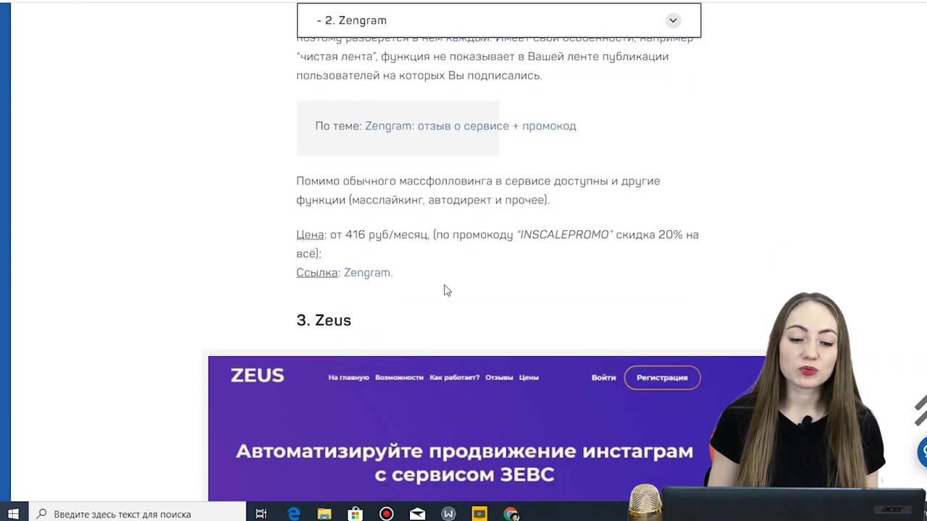
{"action": "left_click", "coordinate": [371, 278]}
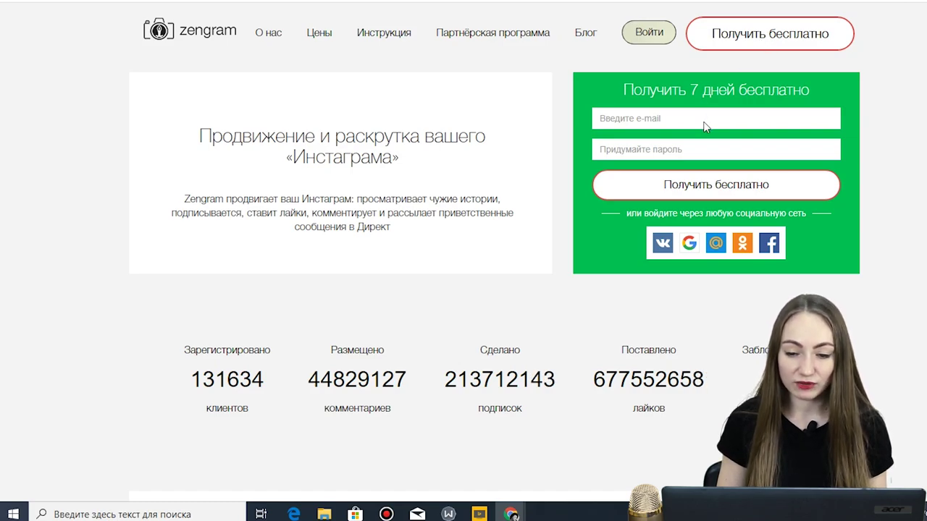
- Sign up for the 7-day free trial with an e-mail address and a password
{"action": "left_click", "coordinate": [700, 109]}
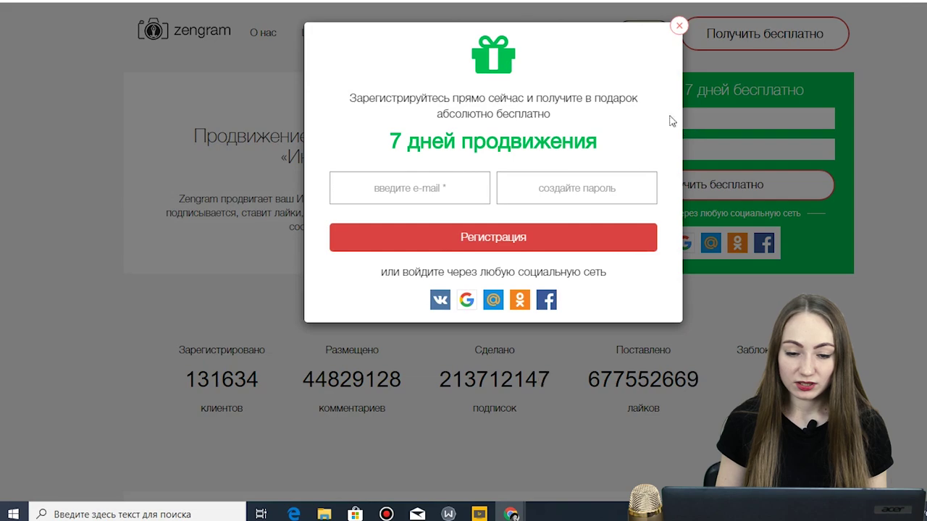
{"action": "left_click", "coordinate": [456, 191]}
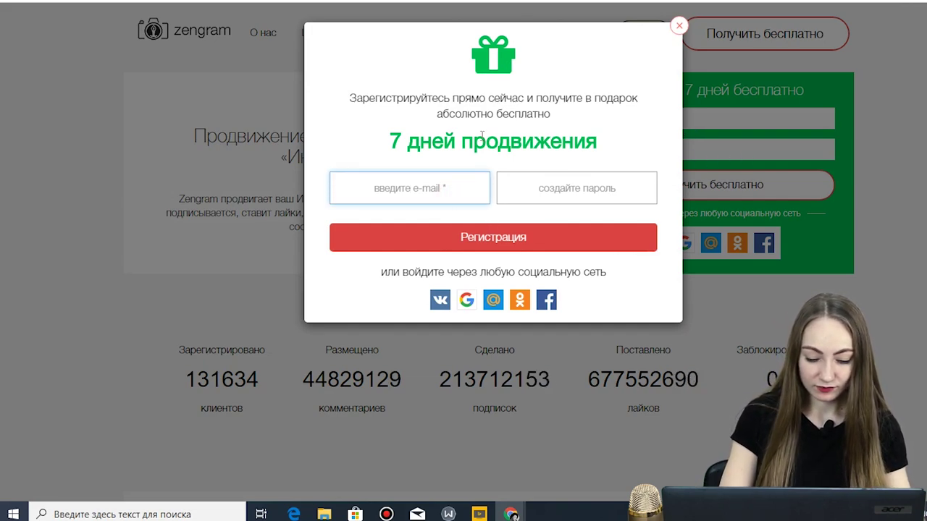
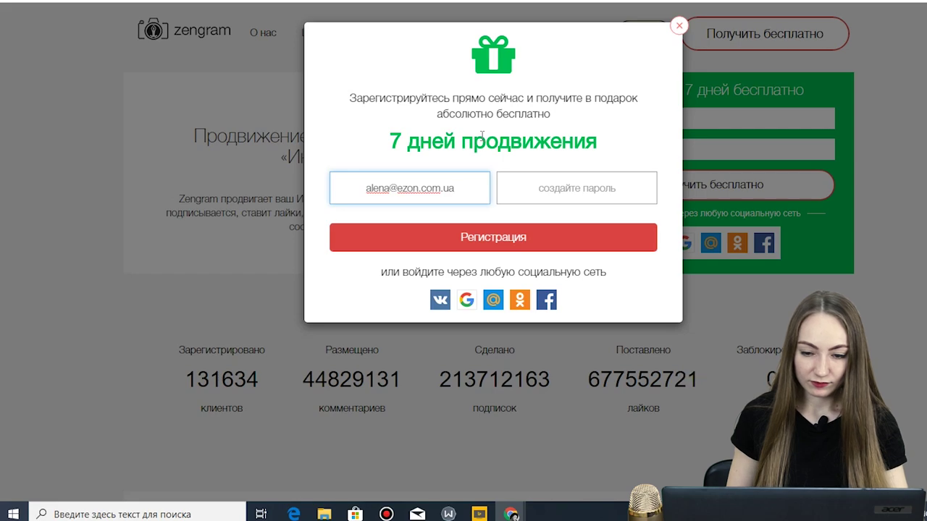
{"action": "left_click", "coordinate": [556, 190]}
{"action": "type", "text": "123456"}
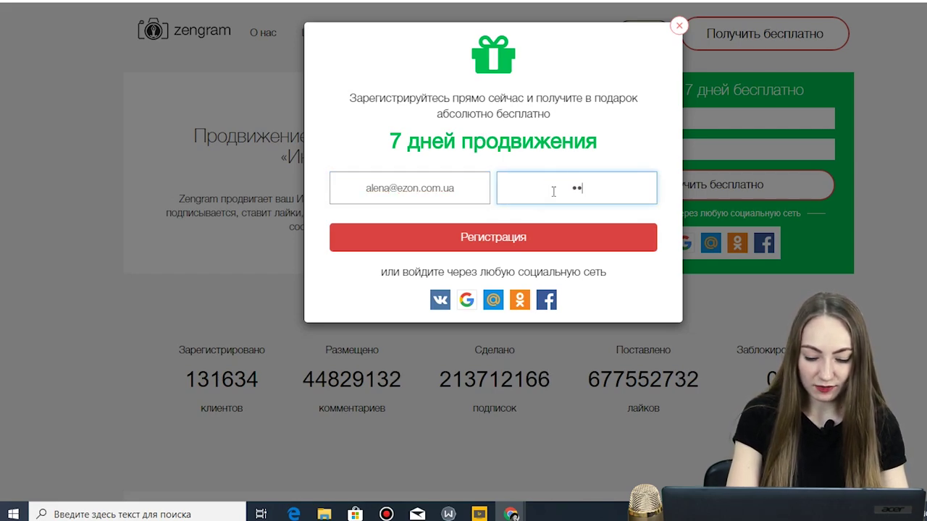
{"action": "left_click", "coordinate": [550, 243]}
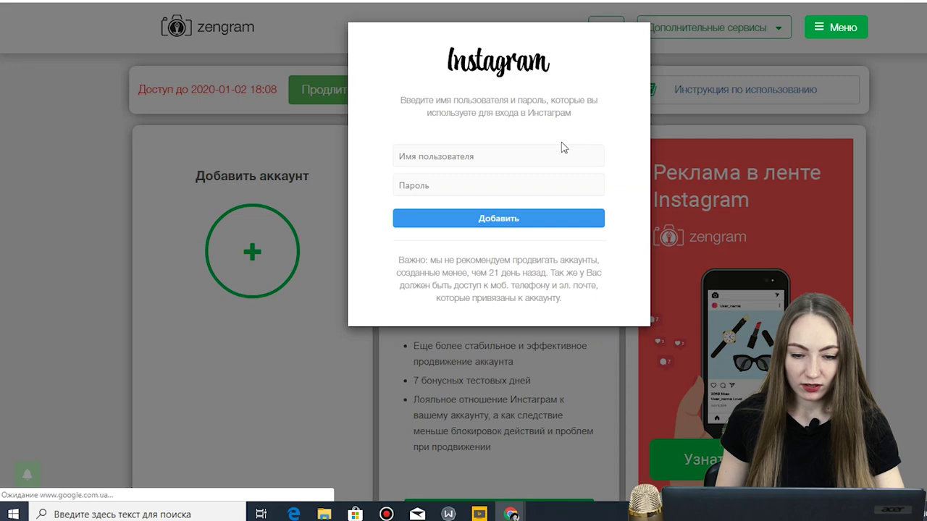
- Replace the autofilled login with the cat's Instagram username, enter its password, and add the account
{"action": "left_click", "coordinate": [500, 155]}
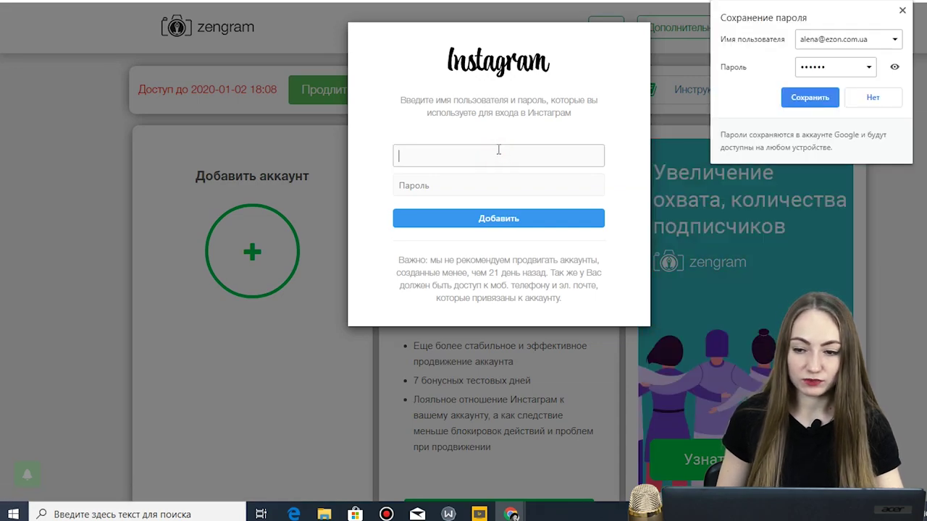
{"action": "left_click", "coordinate": [822, 99]}
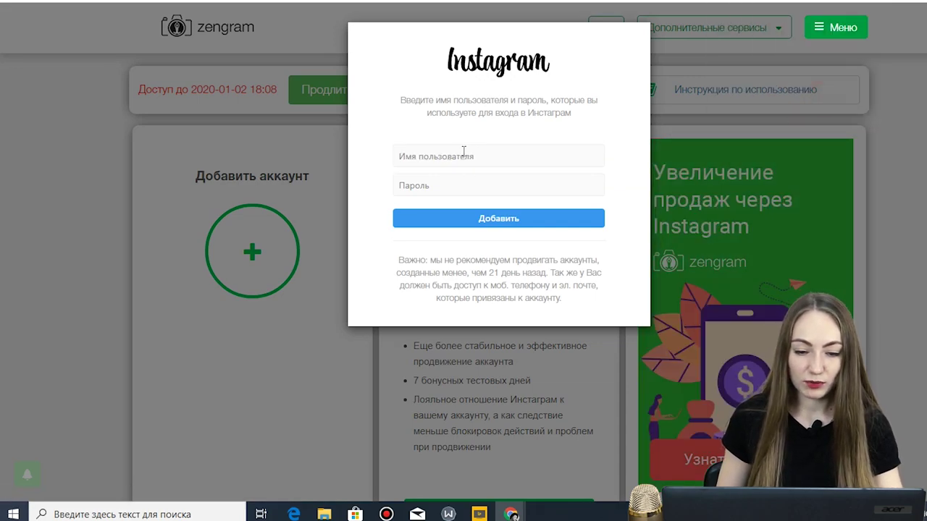
{"action": "left_click", "coordinate": [463, 152]}
{"action": "triple_click", "coordinate": [513, 161]}
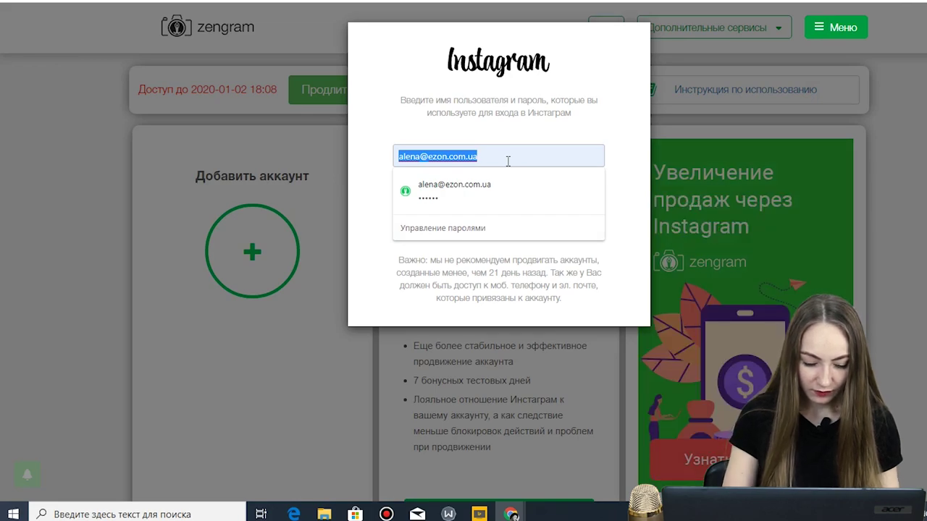
{"action": "type", "text": "cat__felix"}
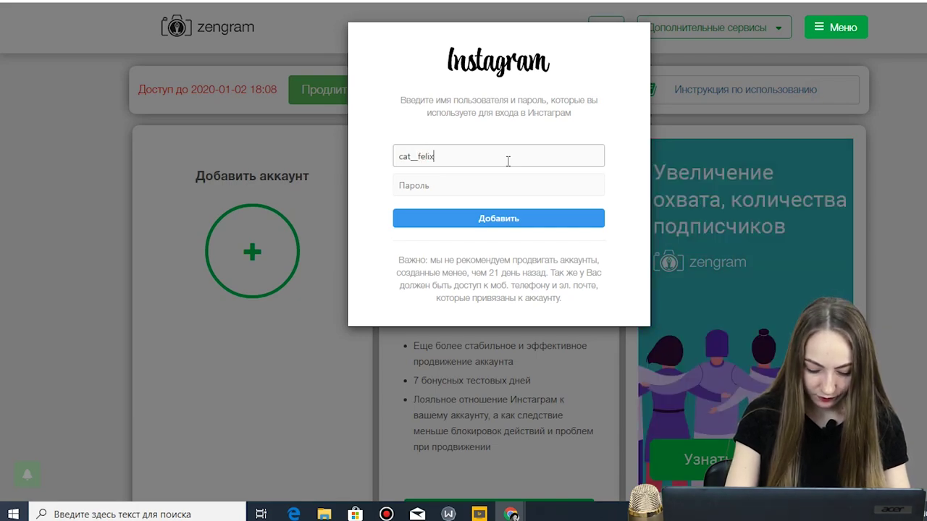
{"action": "type", "text": "smart"}
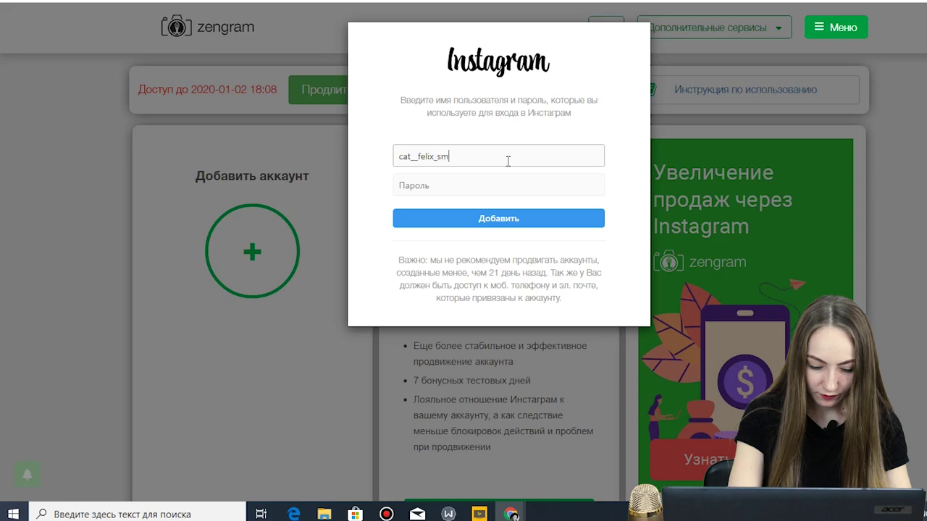
{"action": "left_click", "coordinate": [440, 187]}
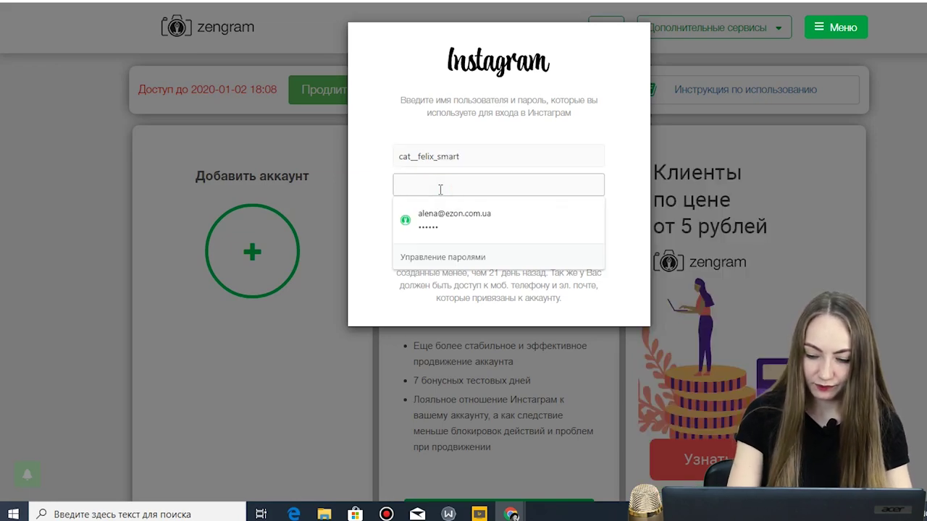
{"action": "type", "text": "••••"}
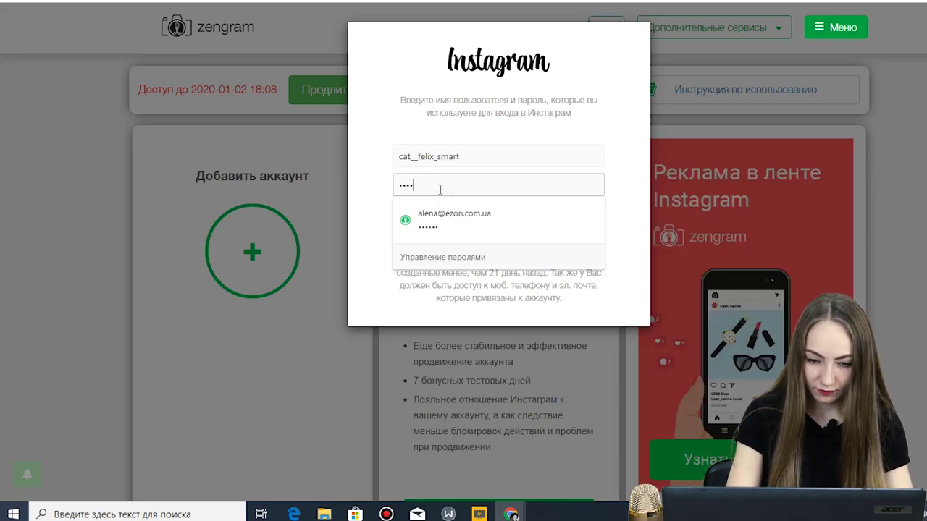
{"action": "type", "text": "••"}
{"action": "left_click", "coordinate": [618, 158]}
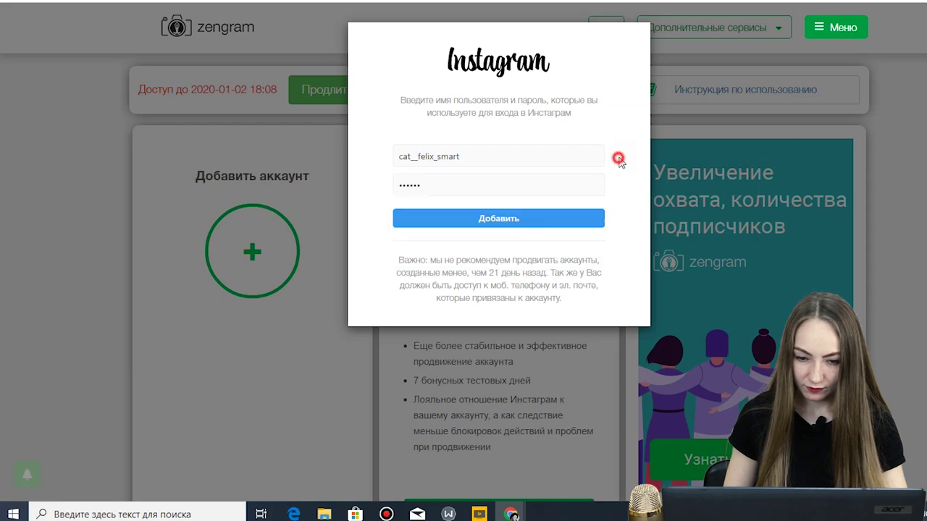
{"action": "left_click", "coordinate": [542, 218]}
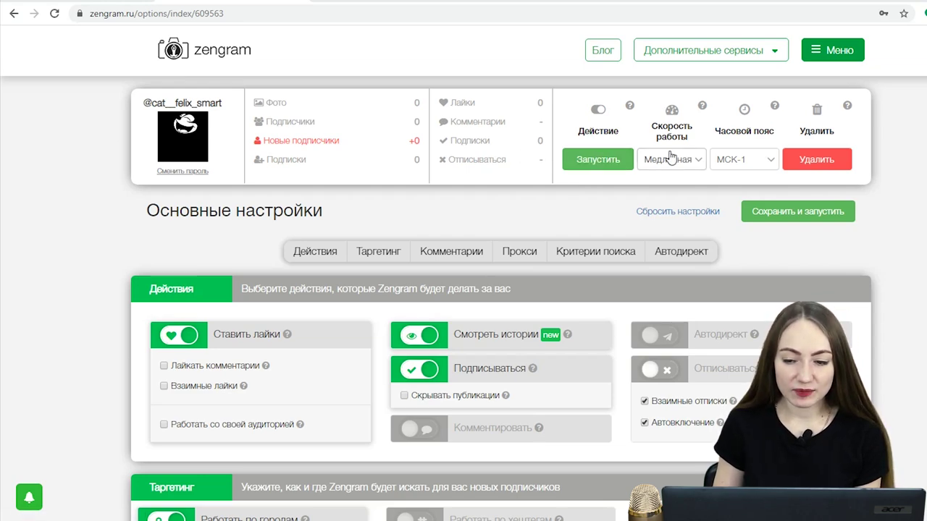
- Keep the slow work speed, enable comment likes and mutual likes, and leave own-audience-only off
{"action": "left_click", "coordinate": [693, 163]}
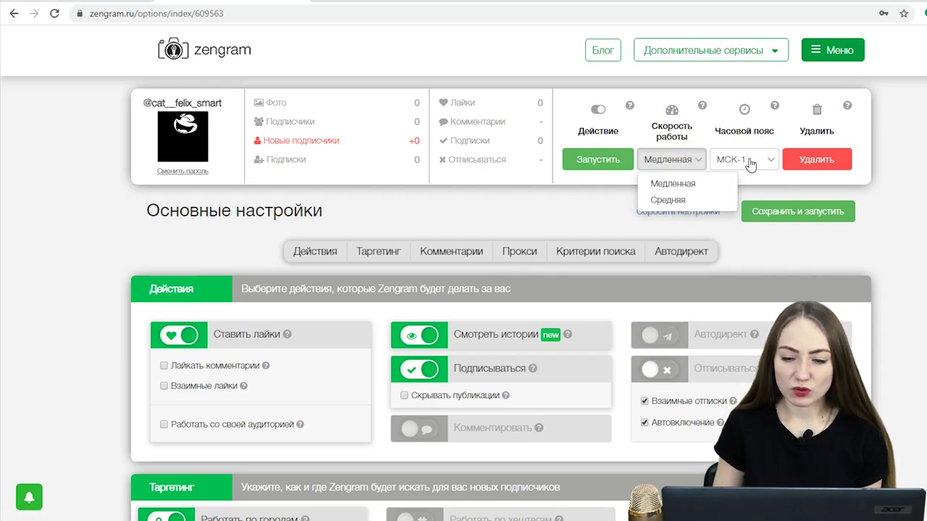
{"action": "left_click", "coordinate": [890, 169]}
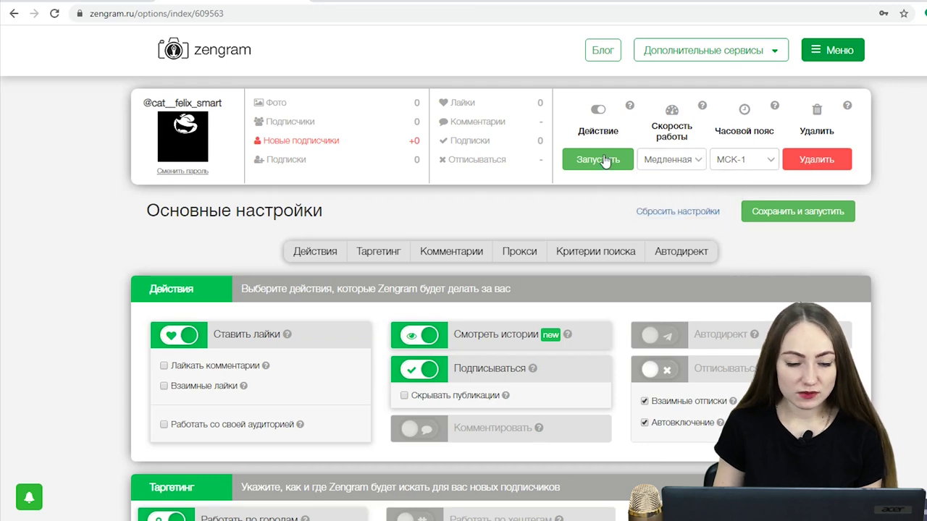
{"action": "scroll", "coordinate": [242, 232], "scroll_direction": "down", "scroll_amount": 1}
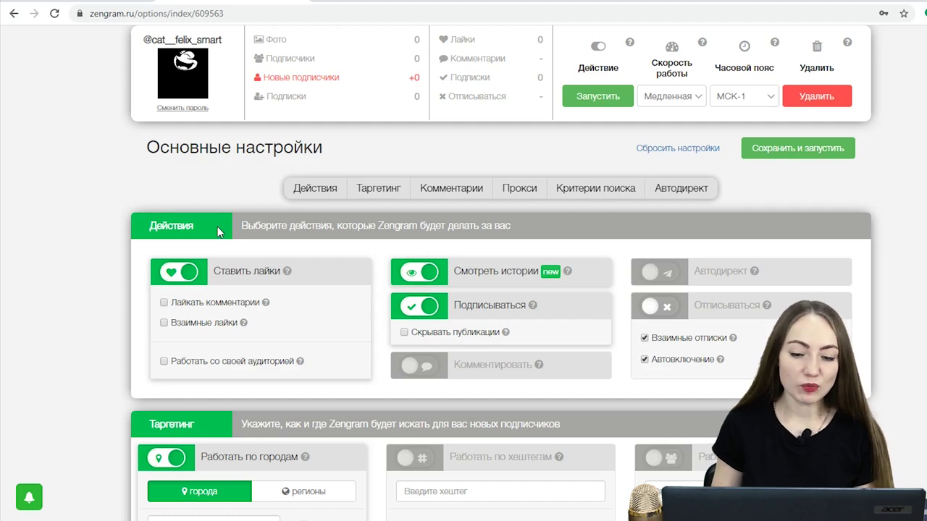
{"action": "scroll", "coordinate": [219, 231], "scroll_direction": "down", "scroll_amount": 1}
{"action": "left_click", "coordinate": [215, 245]}
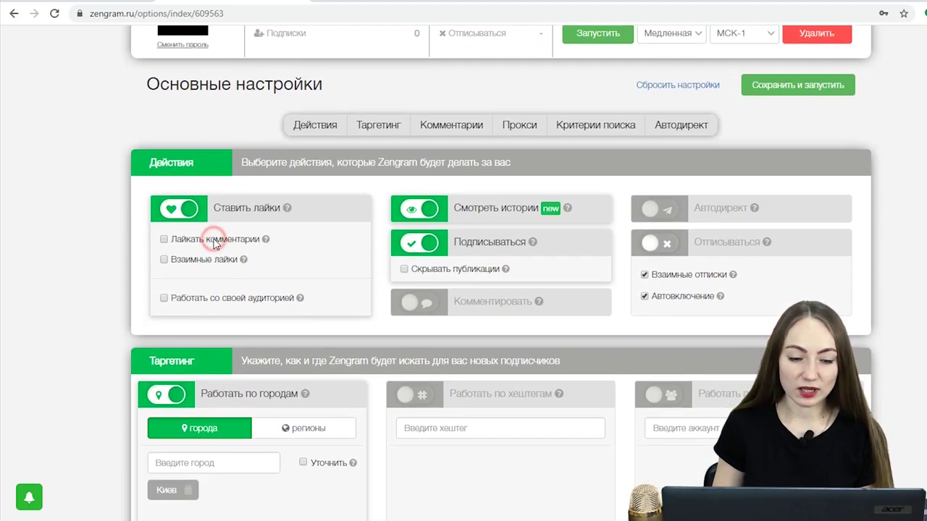
{"action": "left_click", "coordinate": [182, 261]}
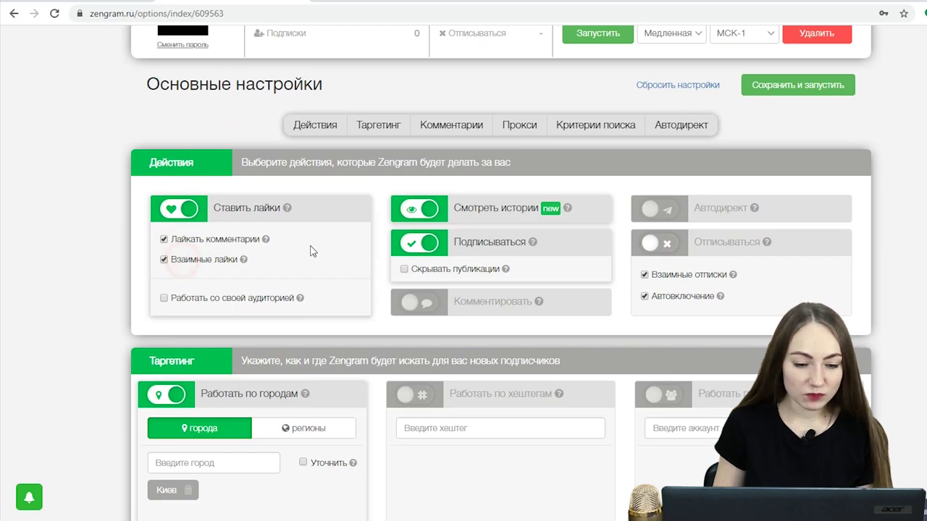
{"action": "left_click", "coordinate": [199, 297]}
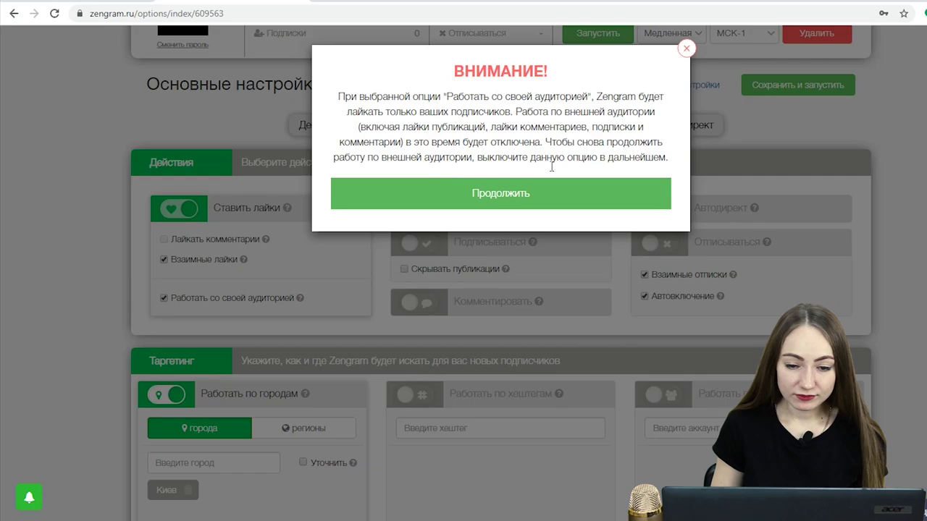
{"action": "left_click", "coordinate": [685, 45]}
{"action": "left_click", "coordinate": [199, 299]}
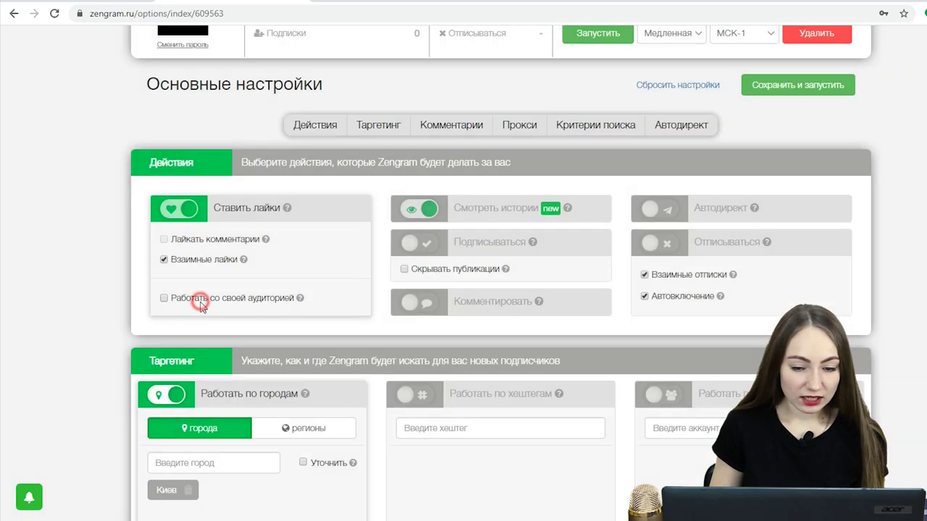
- Leave story viewing switched on and adjust the following options
{"action": "left_click", "coordinate": [420, 215]}
{"action": "left_click", "coordinate": [421, 215]}
{"action": "left_click", "coordinate": [421, 215]}
{"action": "left_click", "coordinate": [431, 246]}
{"action": "mouse_move", "coordinate": [534, 245]}
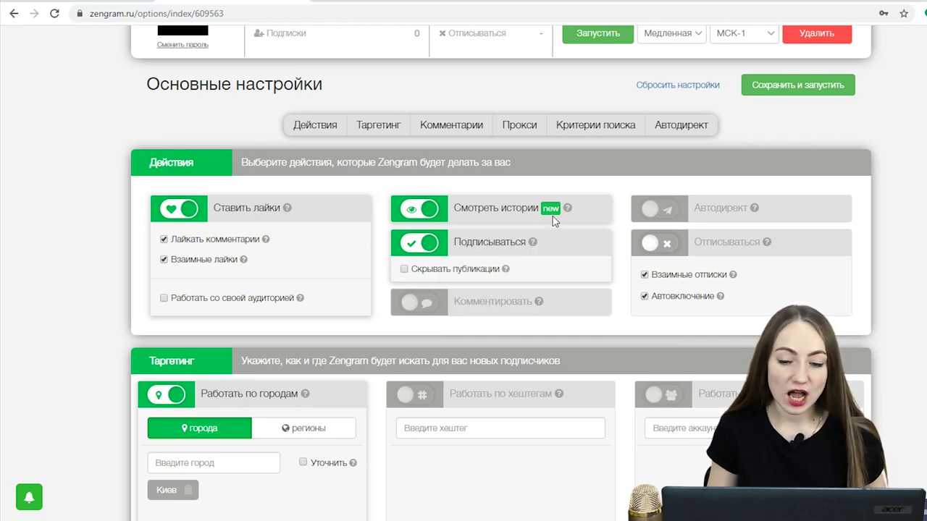
{"action": "mouse_move", "coordinate": [568, 210]}
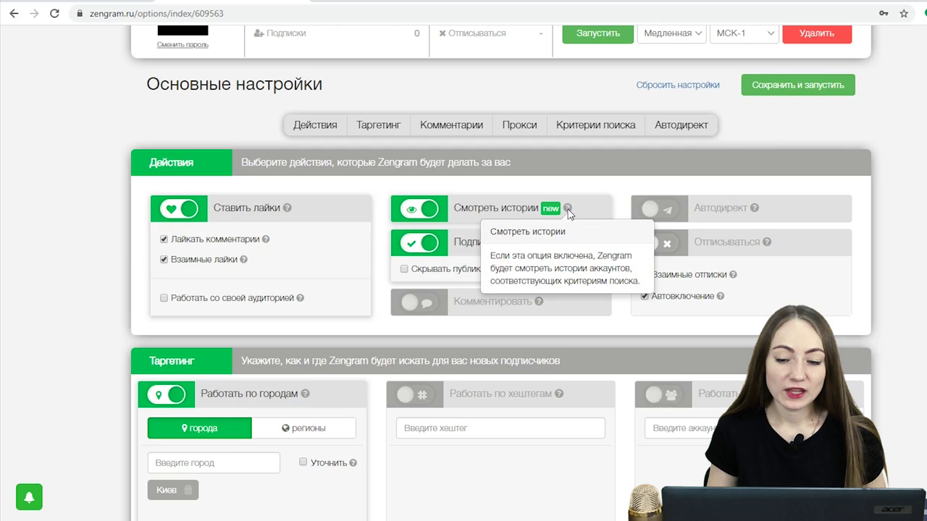
{"action": "mouse_move", "coordinate": [667, 217]}
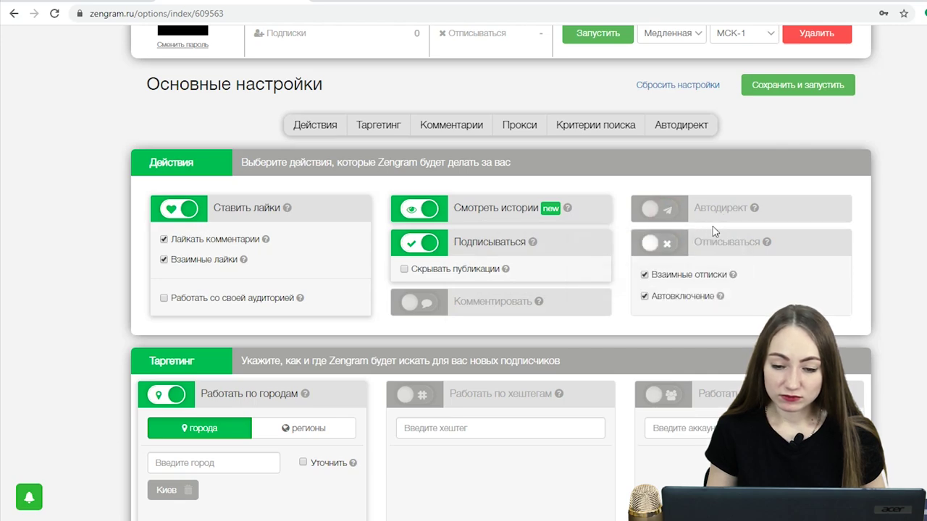
- Uncheck mutual unfollows and auto-enable, leaving unfollowing switched off
{"action": "left_click", "coordinate": [656, 276]}
{"action": "left_click", "coordinate": [665, 302]}
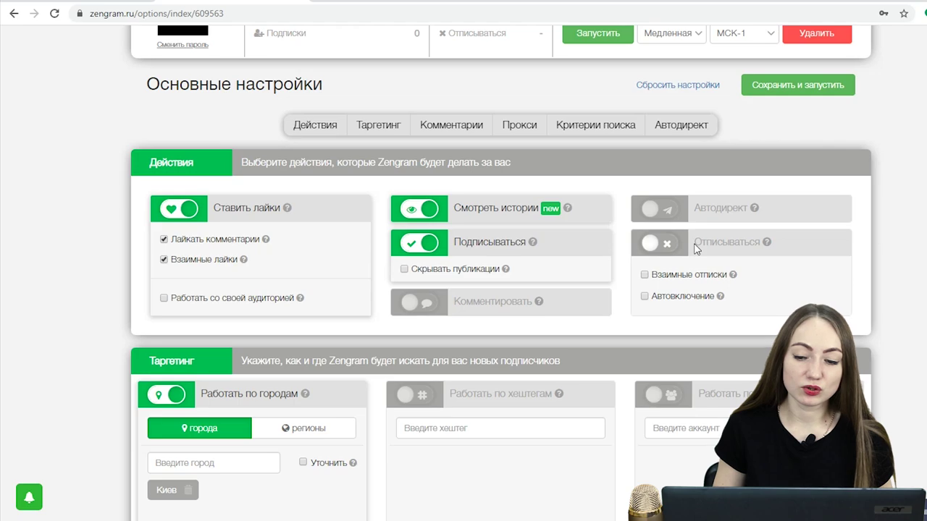
{"action": "left_click", "coordinate": [655, 245]}
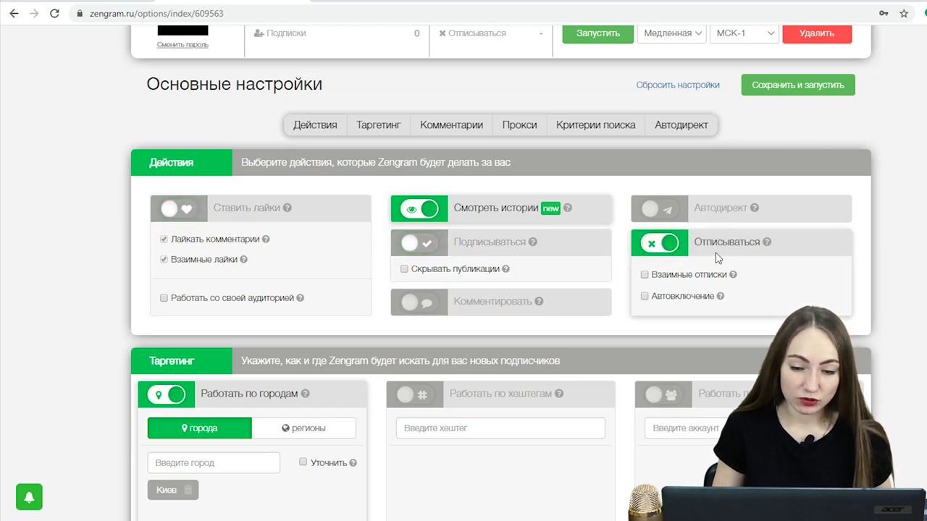
{"action": "left_click", "coordinate": [652, 248]}
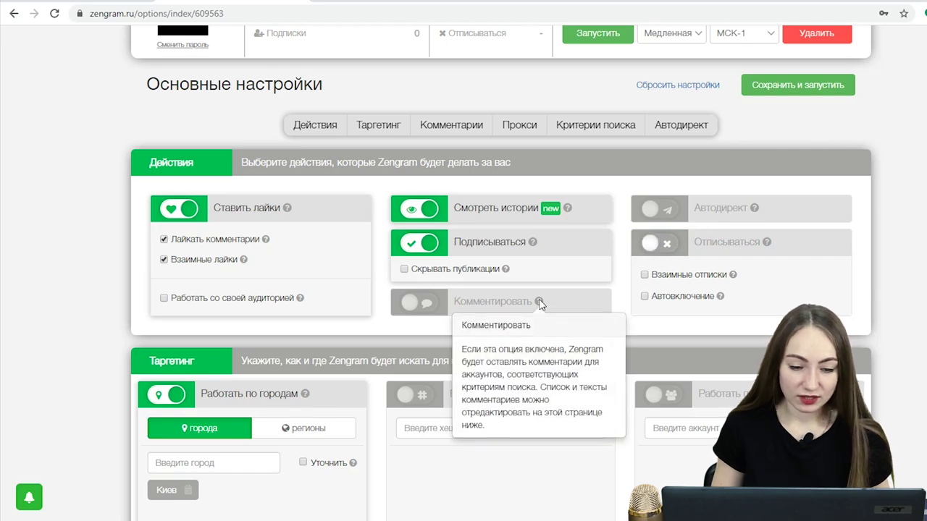
{"action": "scroll", "coordinate": [297, 288], "scroll_direction": "down", "scroll_amount": 1}
{"action": "scroll", "coordinate": [297, 284], "scroll_direction": "down", "scroll_amount": 1}
{"action": "scroll", "coordinate": [273, 239], "scroll_direction": "down", "scroll_amount": 1}
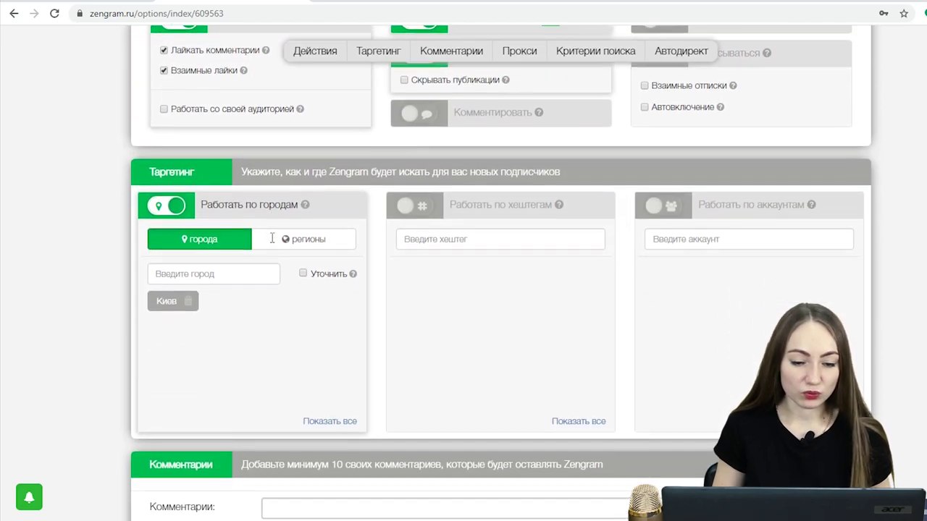
- Add Одесса to the target cities alongside Киев
{"action": "left_click", "coordinate": [209, 274]}
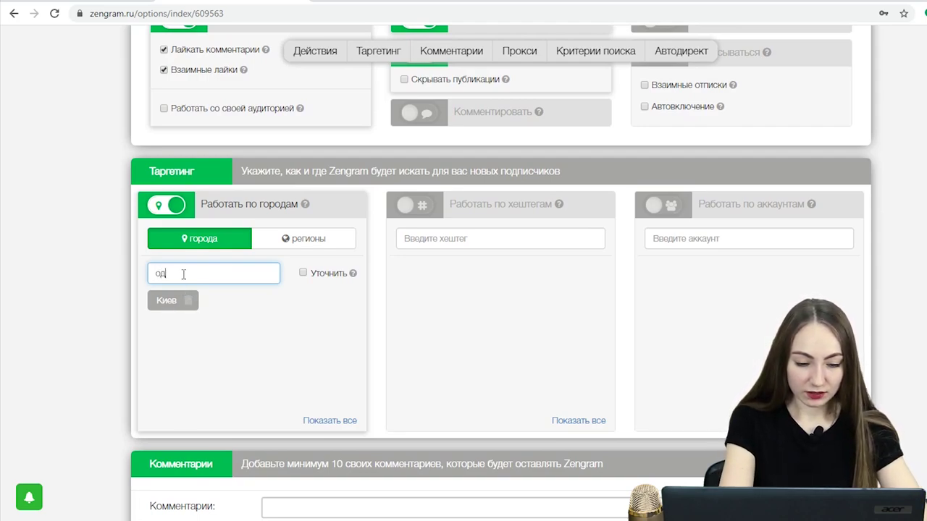
{"action": "type", "text": "одесса"}
{"action": "left_click", "coordinate": [292, 299]}
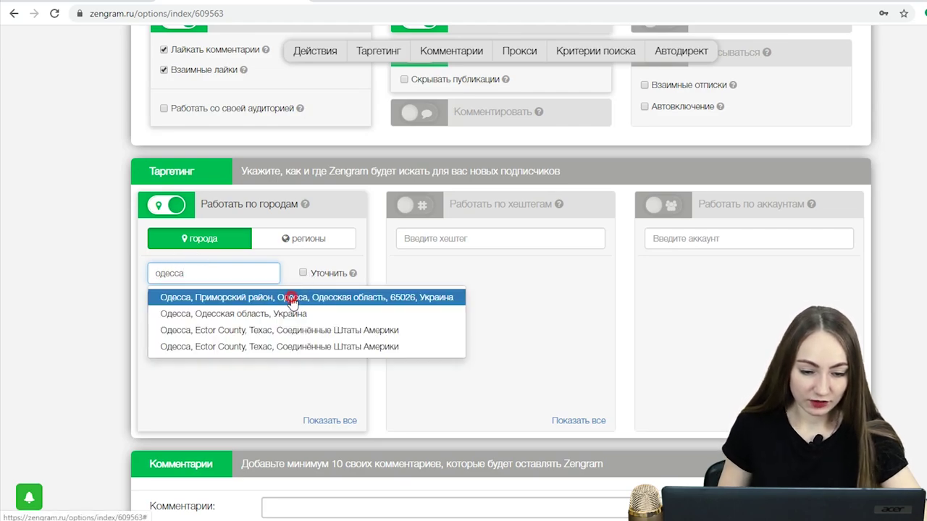
- Target the Днепропетровская область region under Украина
{"action": "left_click", "coordinate": [331, 248]}
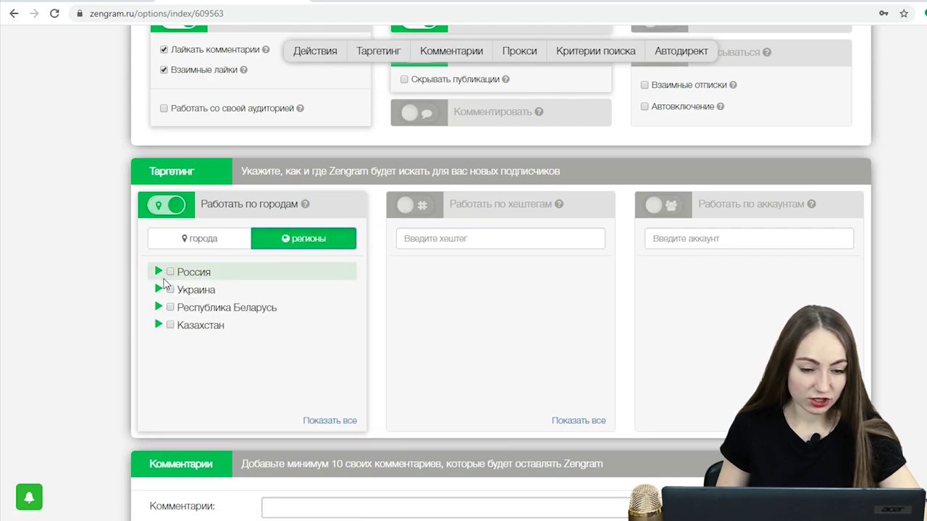
{"action": "left_click", "coordinate": [159, 289]}
{"action": "left_click", "coordinate": [183, 326]}
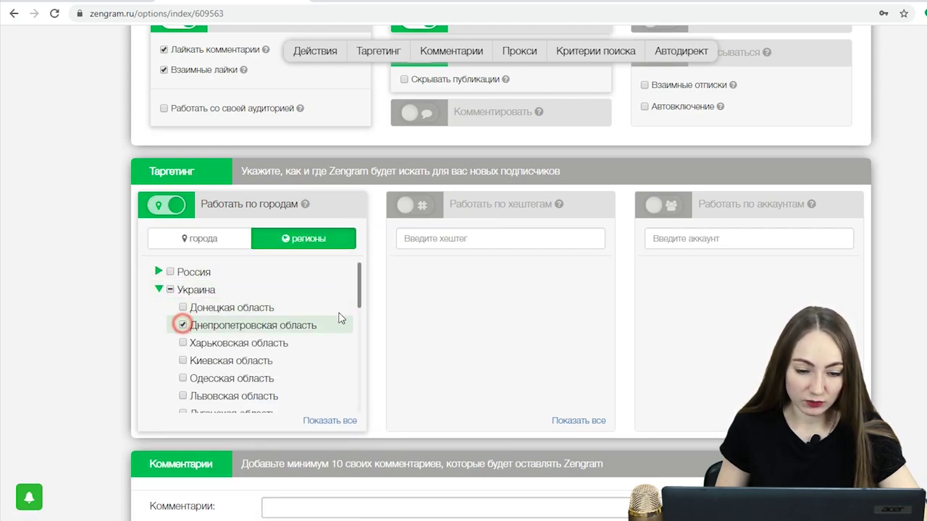
{"action": "left_click", "coordinate": [464, 241]}
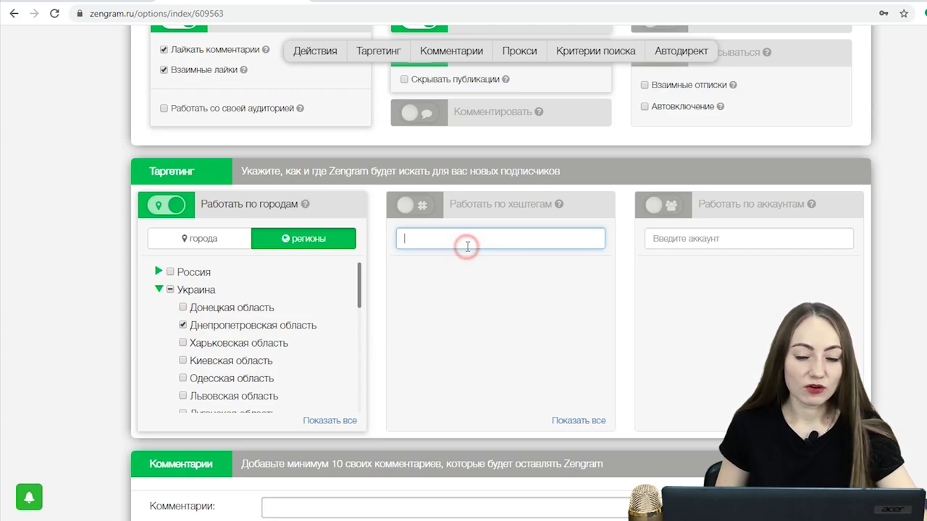
{"action": "left_click", "coordinate": [421, 205]}
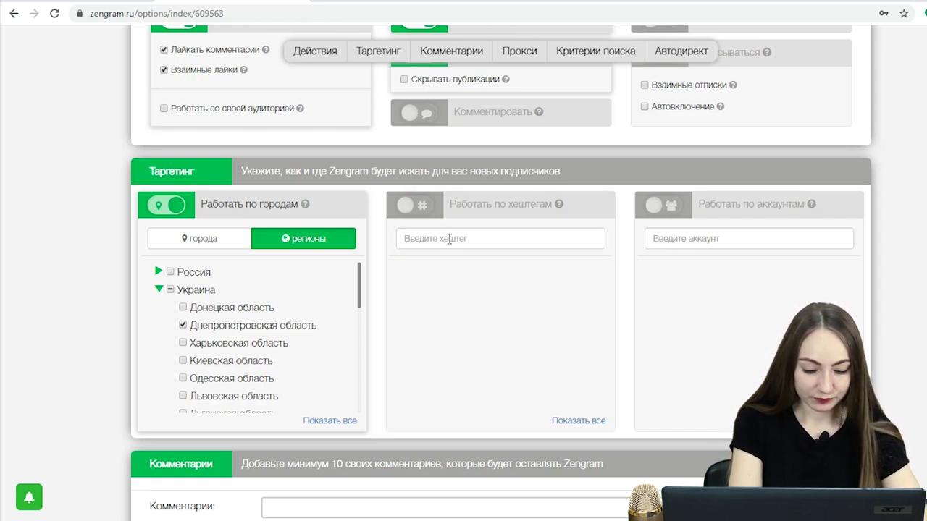
- Add #catsofinstagram, #cat and #cats as target hashtags from the suggestions
{"action": "left_click", "coordinate": [449, 239]}
{"action": "type", "text": "cat"}
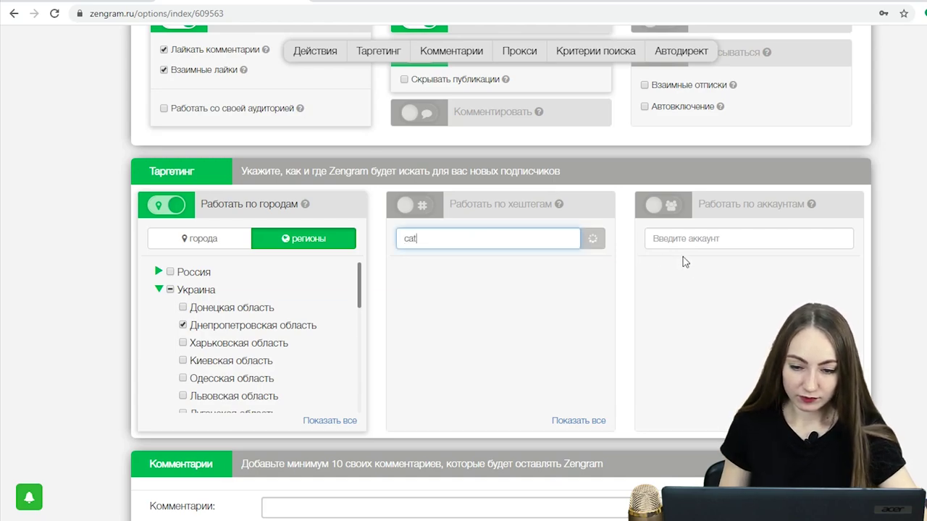
{"action": "left_click", "coordinate": [447, 275]}
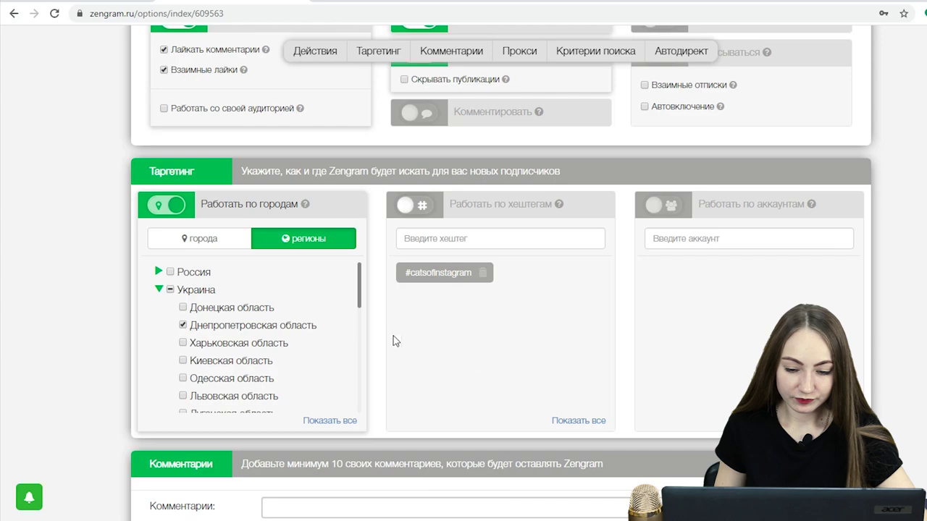
{"action": "left_click", "coordinate": [489, 239]}
{"action": "type", "text": "cat"}
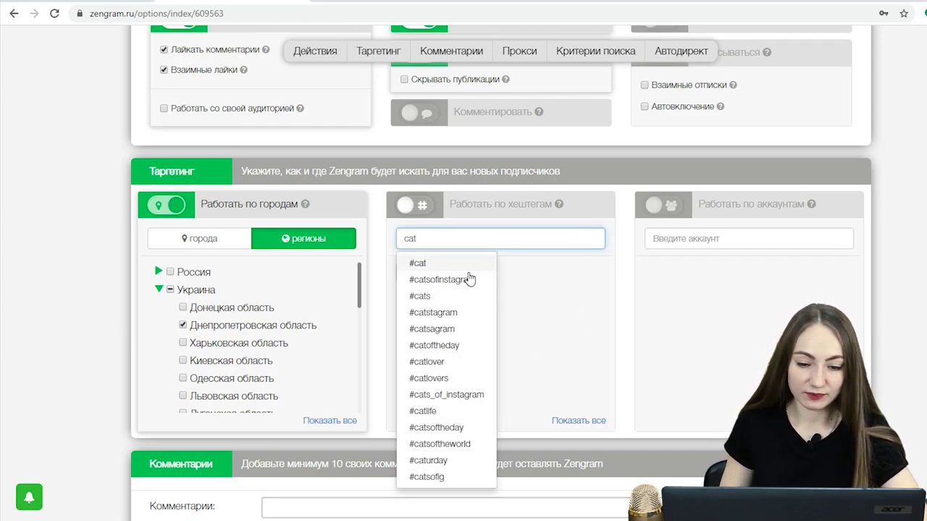
{"action": "left_click", "coordinate": [470, 265]}
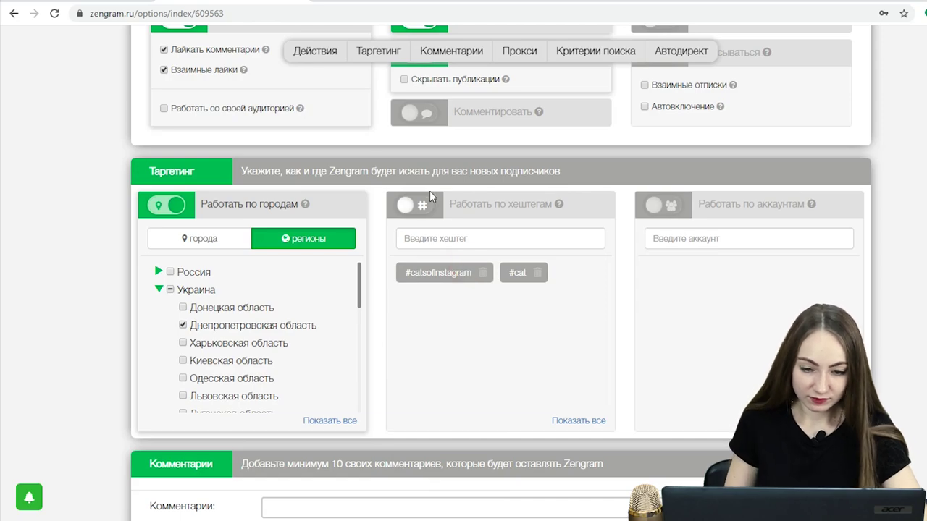
{"action": "left_click", "coordinate": [428, 238]}
{"action": "type", "text": "cat"}
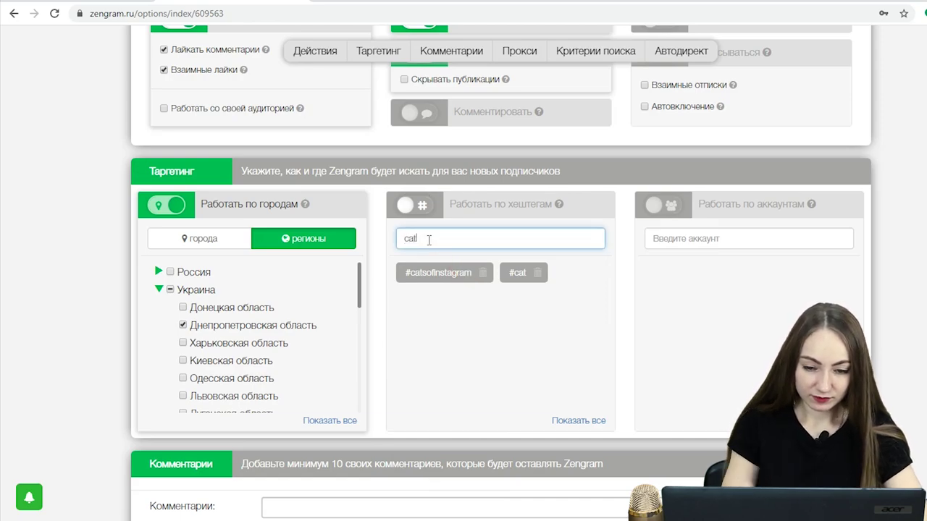
{"action": "type", "text": "s"}
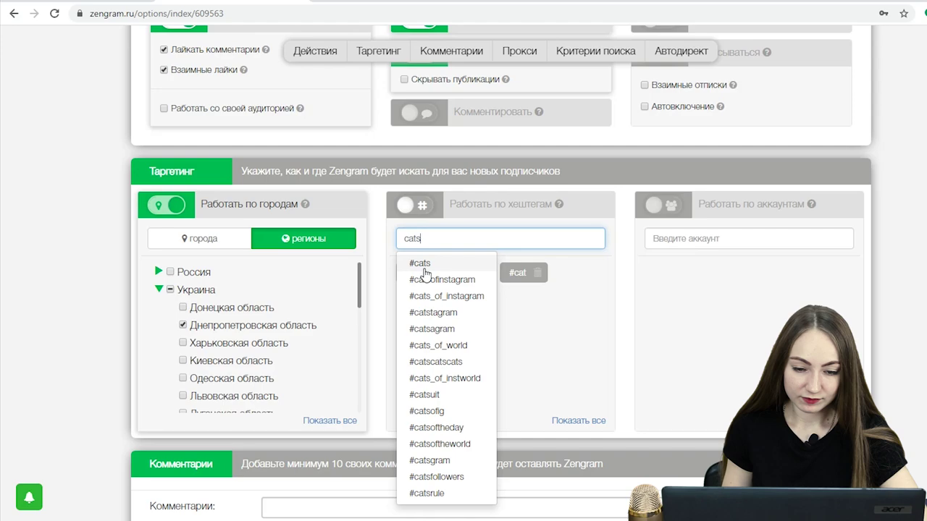
{"action": "left_click", "coordinate": [420, 264]}
{"action": "left_click", "coordinate": [721, 242]}
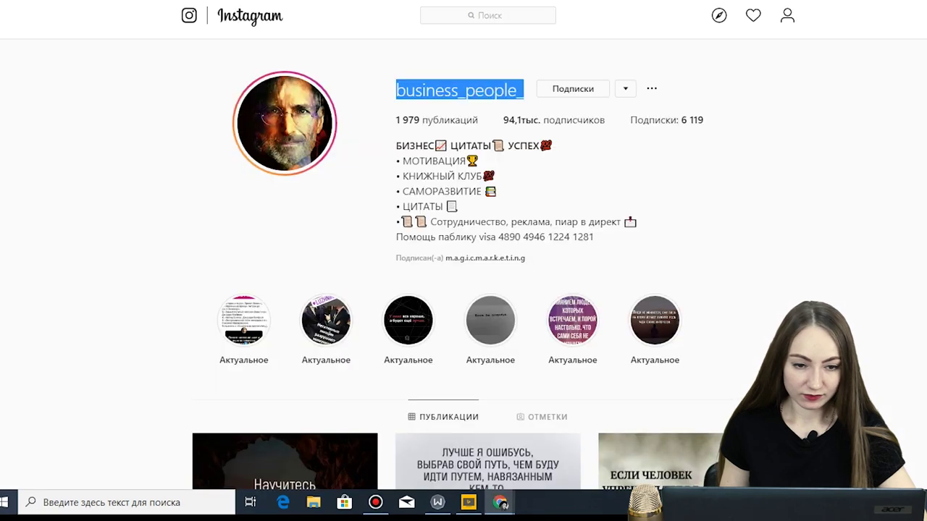
- Copy the business-quotes Instagram profile URL and paste it into Zengram's target-account field
{"action": "left_click", "coordinate": [203, 1]}
{"action": "right_click", "coordinate": [203, 1]}
{"action": "left_click", "coordinate": [247, 65]}
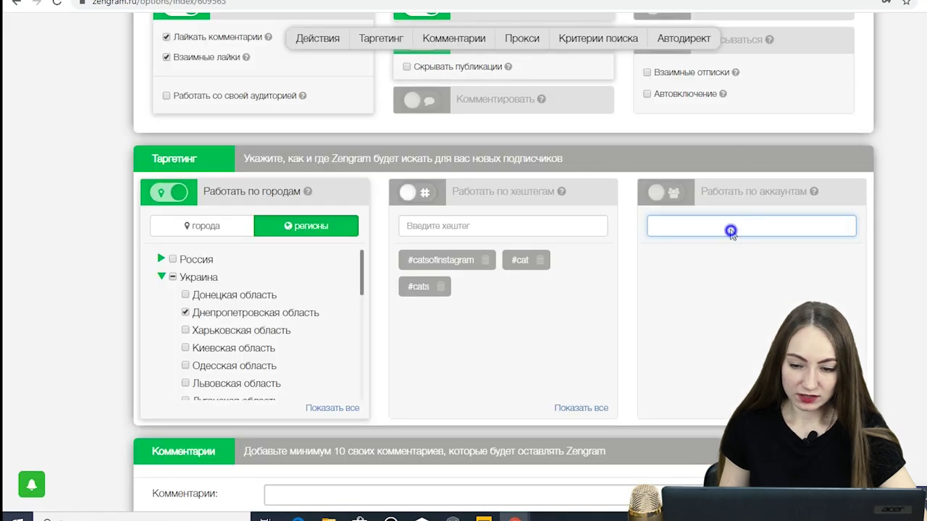
{"action": "right_click", "coordinate": [733, 226]}
{"action": "left_click", "coordinate": [736, 324]}
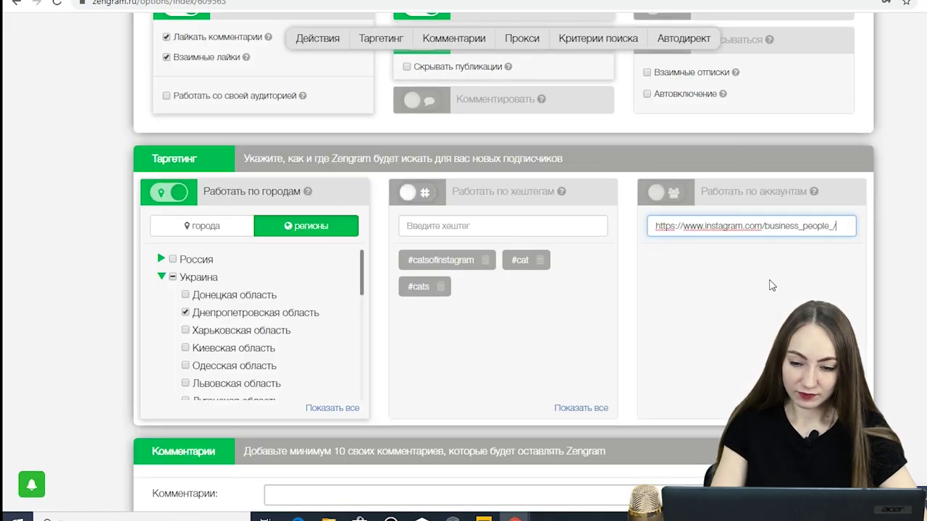
- Add the pasted profile as a target account and add the comment 'Вау'
{"action": "key", "text": "Return"}
{"action": "scroll", "coordinate": [490, 368], "scroll_direction": "down", "scroll_amount": 3}
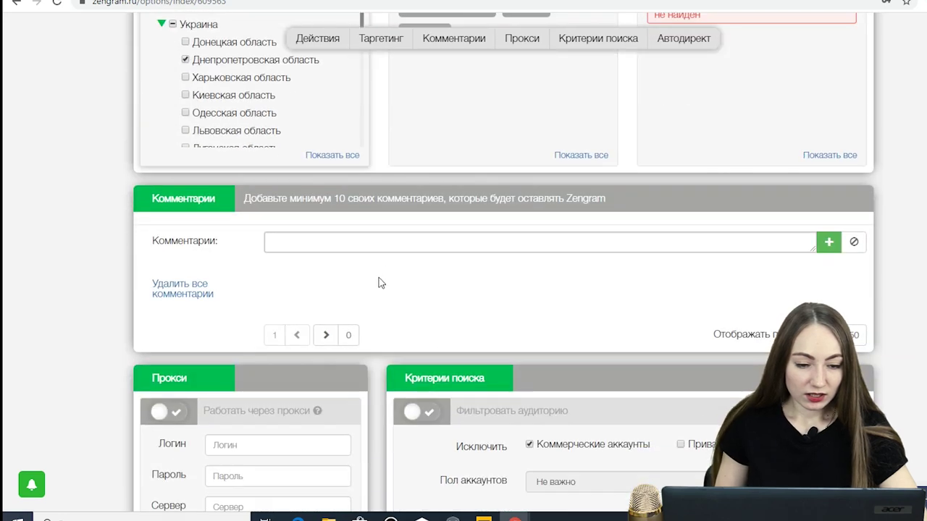
{"action": "left_click", "coordinate": [337, 242]}
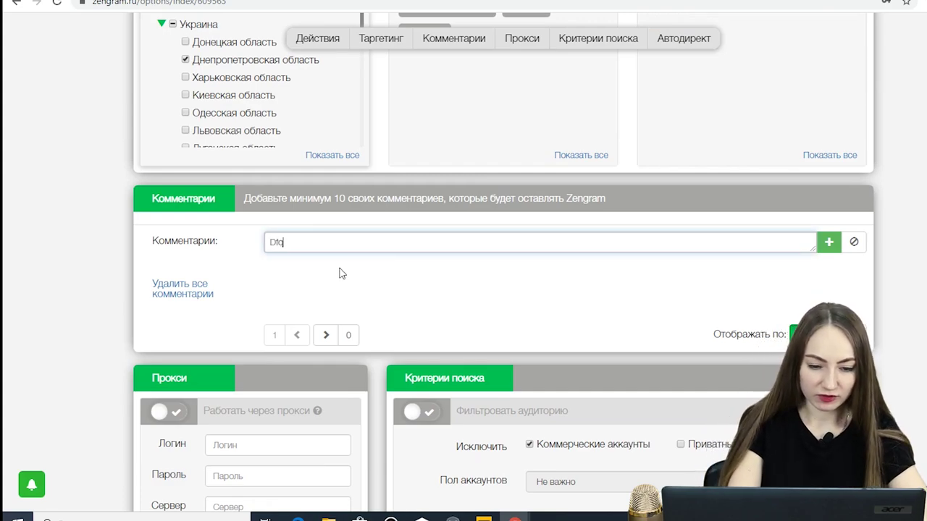
{"action": "type", "text": "Ва"}
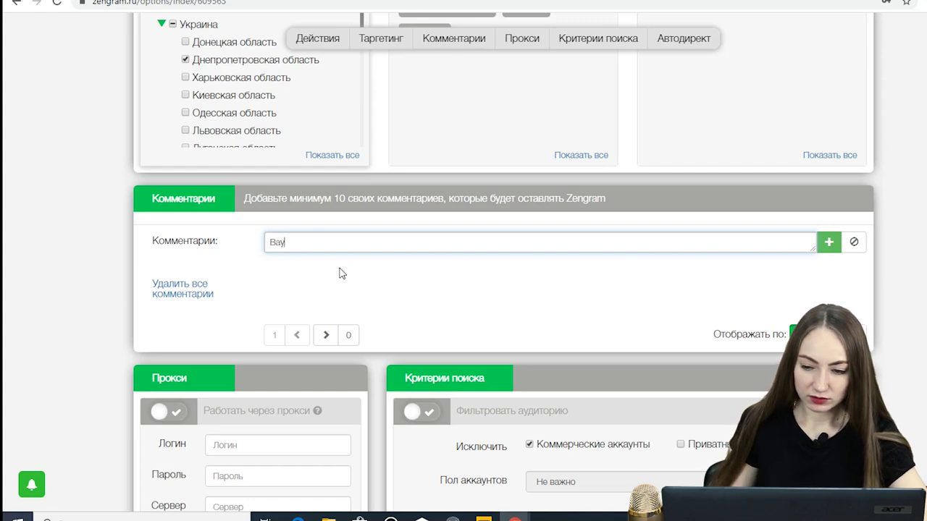
{"action": "type", "text": "у"}
{"action": "left_click", "coordinate": [830, 242]}
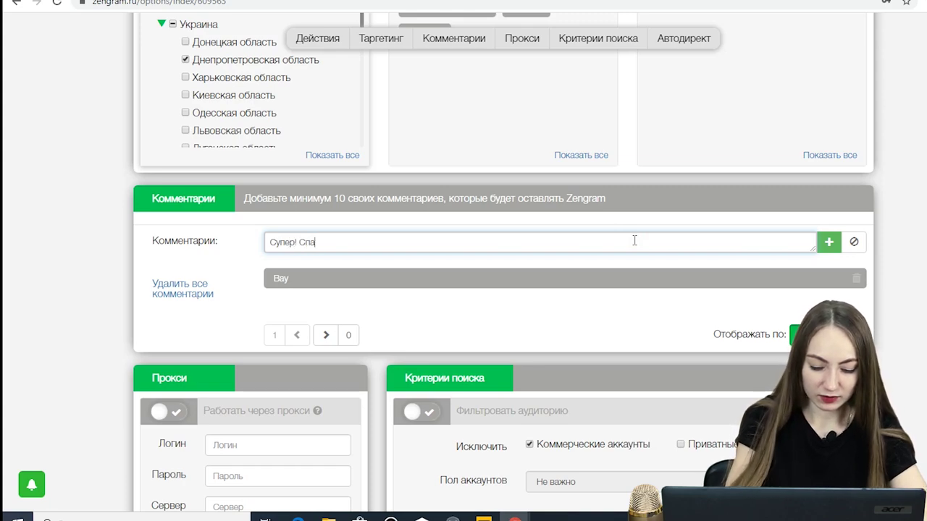
- Add the comments 'Супер! Спасибо', 'Интересный пост', 'Класс!' and 'Столько всего нового узнал'
{"action": "left_click", "coordinate": [828, 241]}
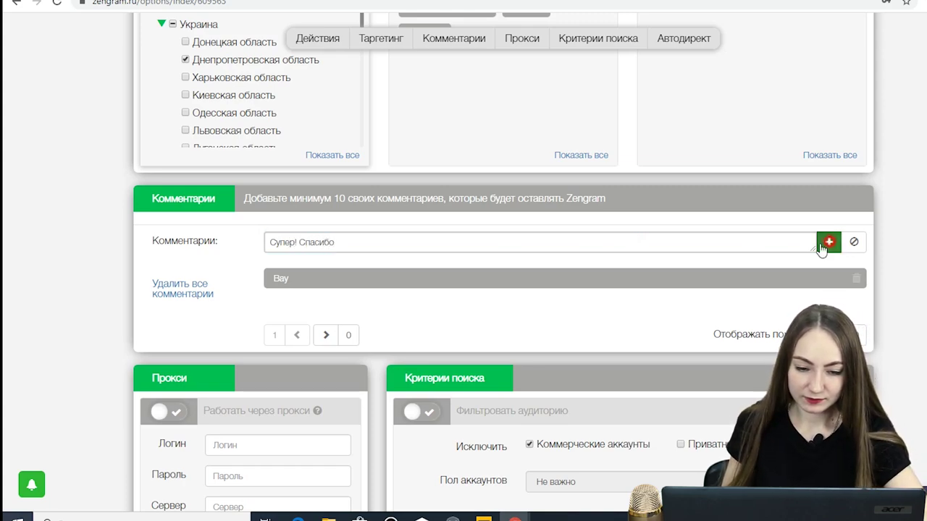
{"action": "left_click", "coordinate": [523, 242]}
{"action": "type", "text": "Интере"}
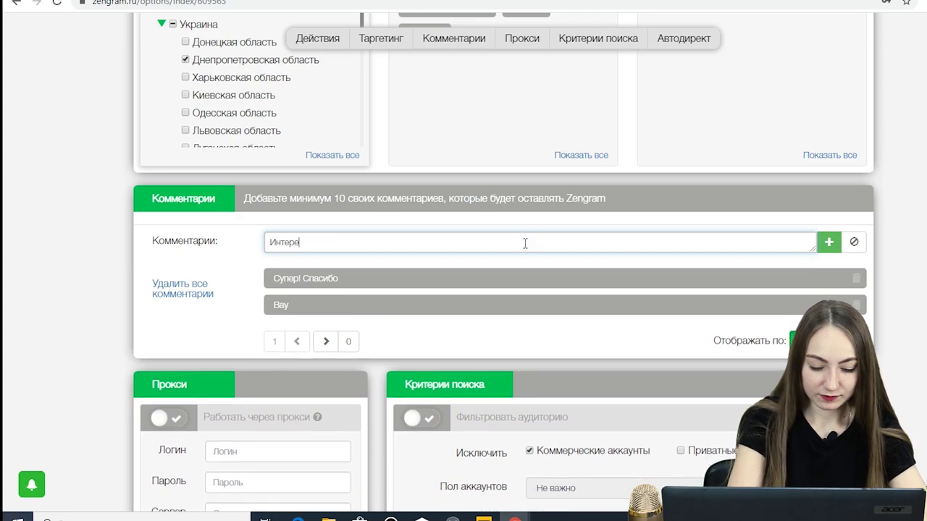
{"action": "type", "text": "сный пост"}
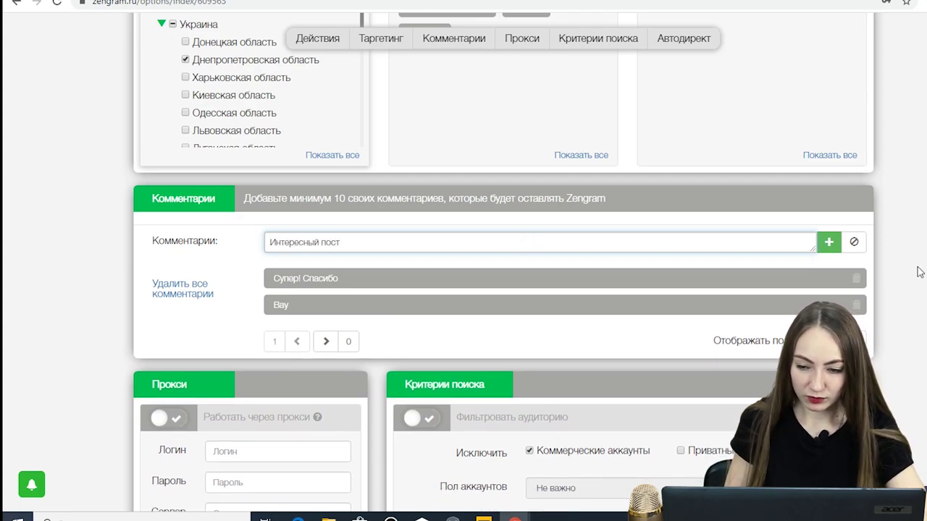
{"action": "left_click", "coordinate": [827, 242]}
{"action": "type", "text": "К"}
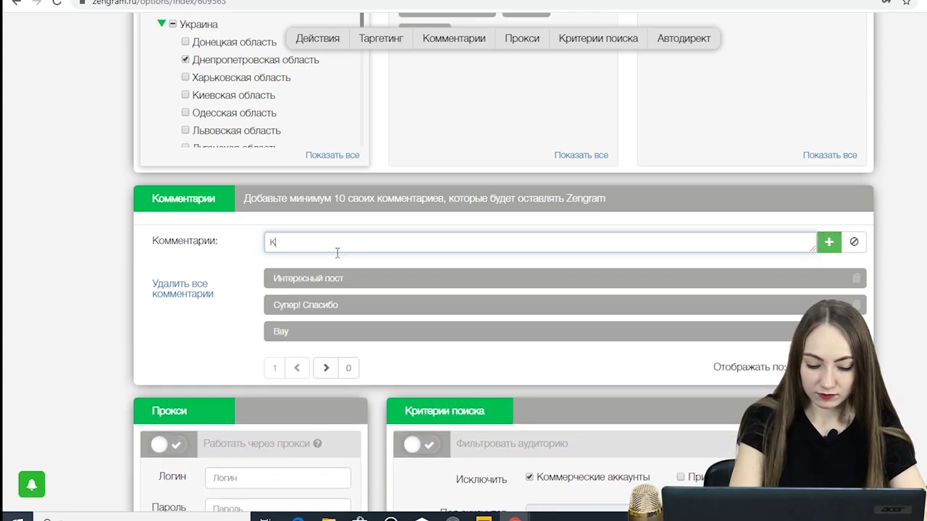
{"action": "type", "text": "ласс!"}
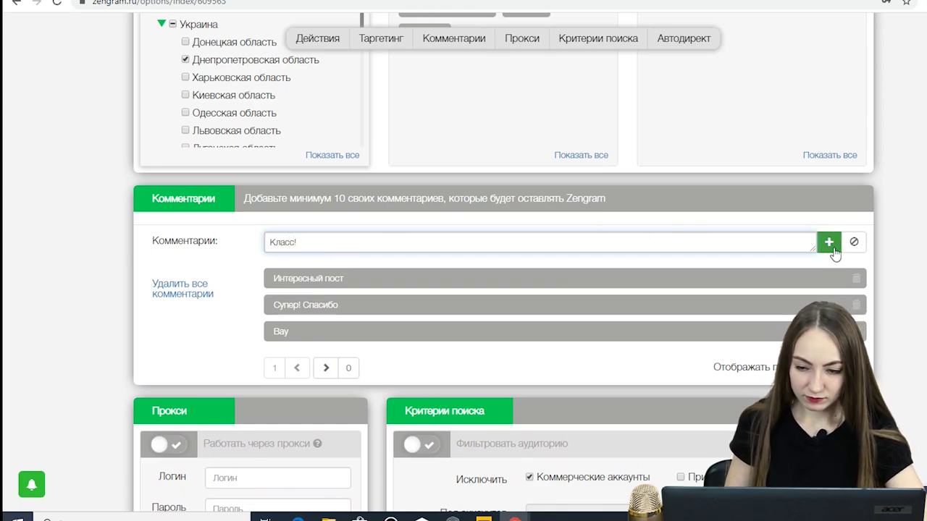
{"action": "left_click", "coordinate": [830, 243]}
{"action": "type", "text": "Столь"}
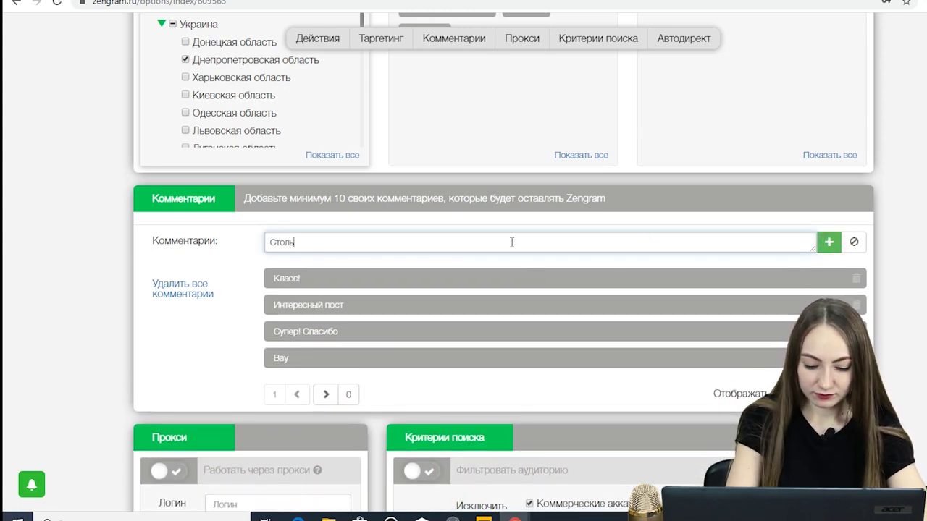
{"action": "type", "text": "ко всего нового"}
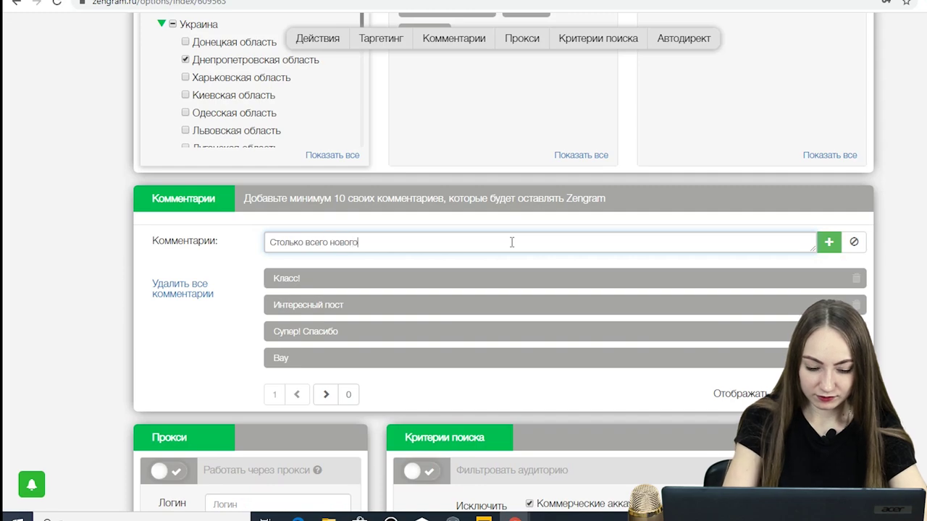
{"action": "type", "text": " узнал"}
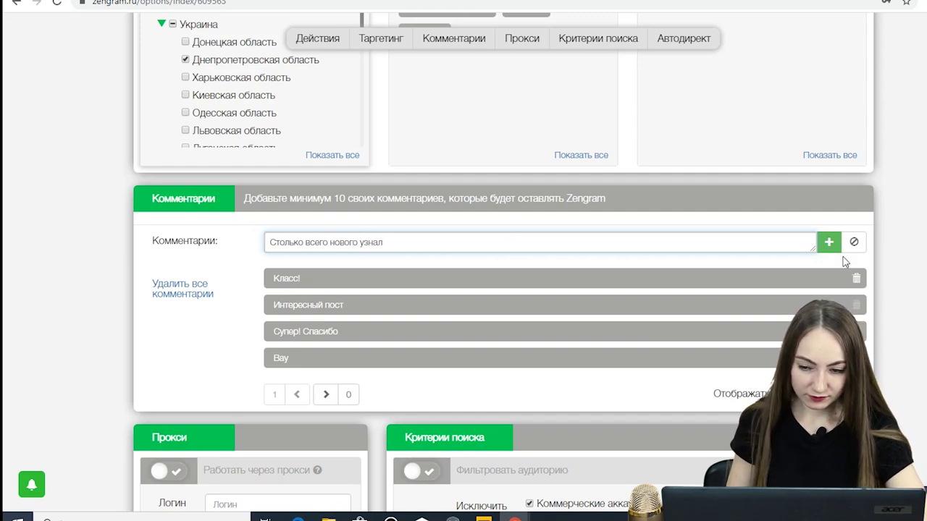
{"action": "left_click", "coordinate": [829, 242]}
{"action": "scroll", "coordinate": [517, 306], "scroll_direction": "down", "scroll_amount": 4}
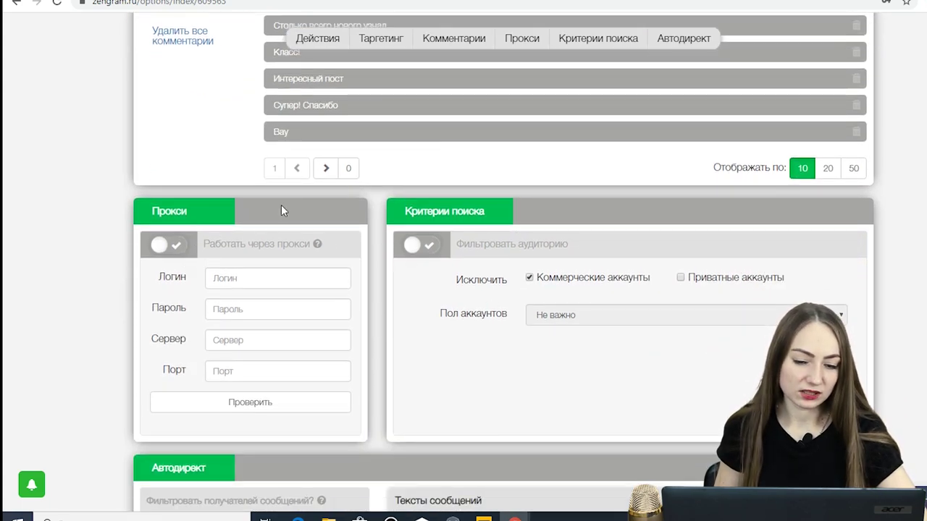
{"action": "scroll", "coordinate": [348, 218], "scroll_direction": "down", "scroll_amount": 1}
{"action": "scroll", "coordinate": [347, 218], "scroll_direction": "down", "scroll_amount": 4}
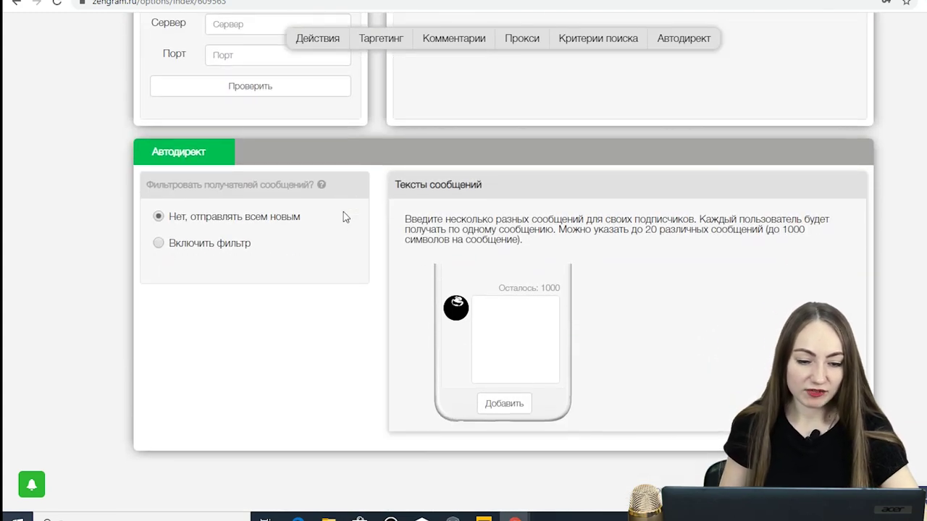
{"action": "mouse_move", "coordinate": [321, 185]}
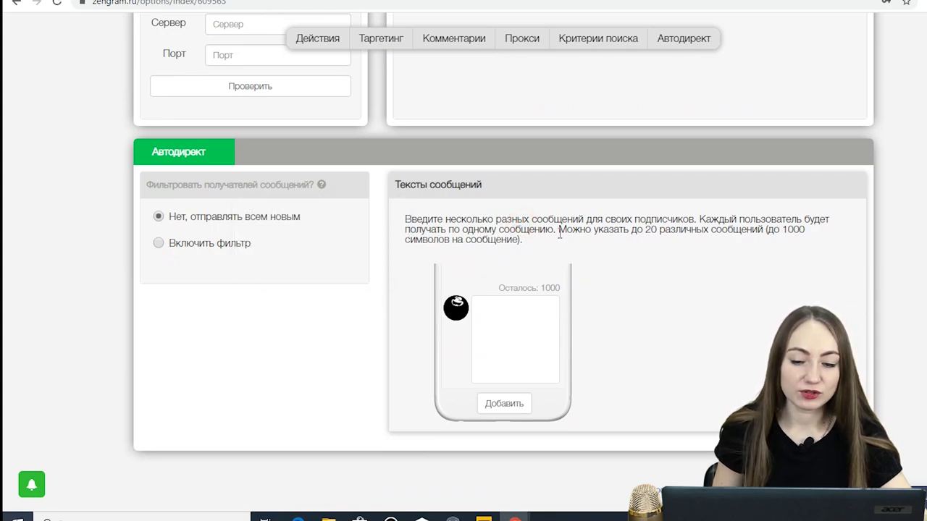
{"action": "left_click", "coordinate": [546, 316]}
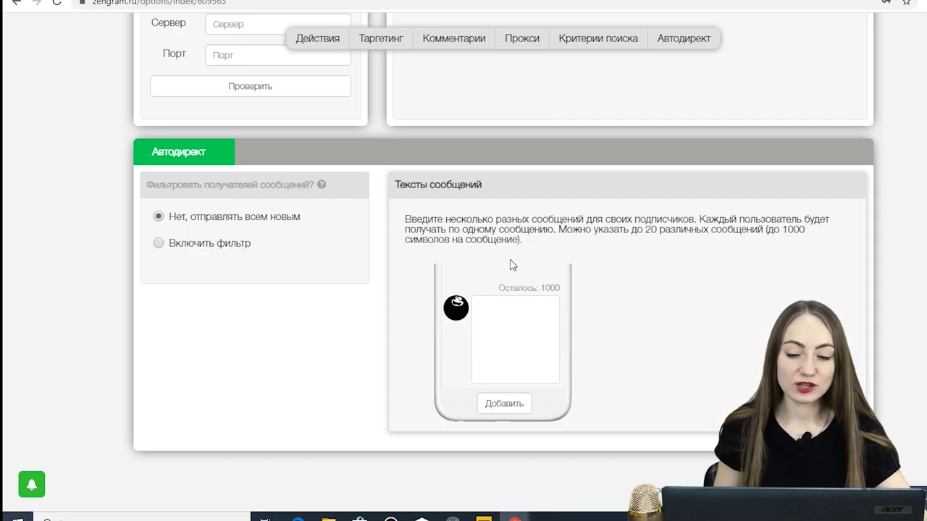
{"action": "scroll", "coordinate": [579, 276], "scroll_direction": "down", "scroll_amount": 2}
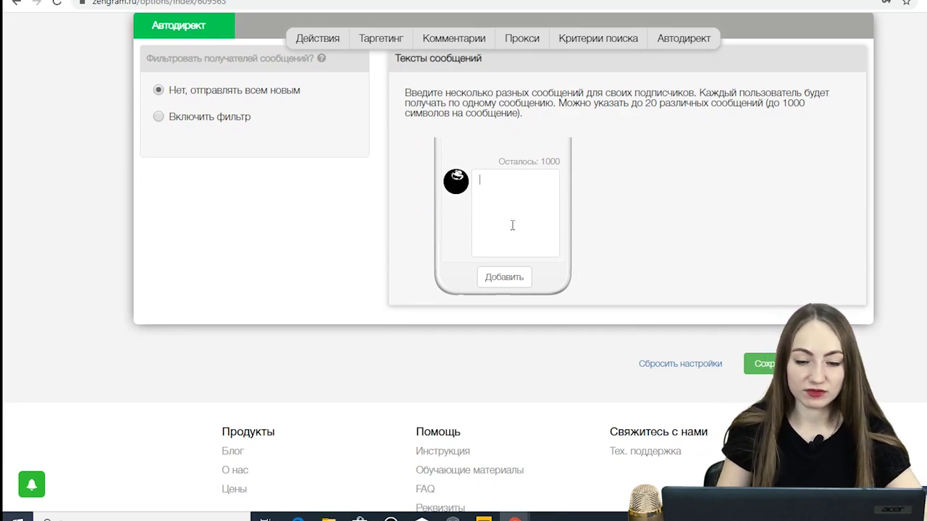
- Add a greeting starting 'Привет! Рад тебя' as the first auto-direct message
{"action": "type", "text": "Привет! Ра"}
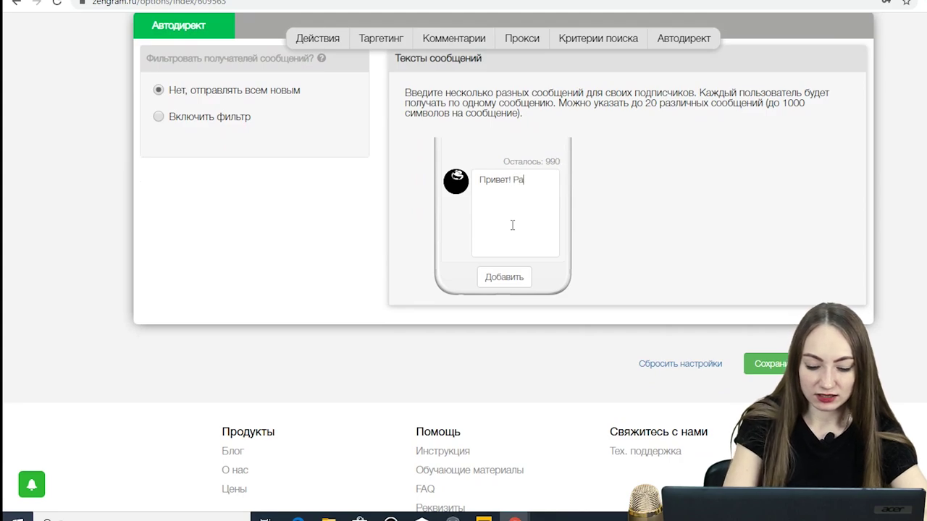
{"action": "type", "text": "д тебя приветствовать на свое стр"}
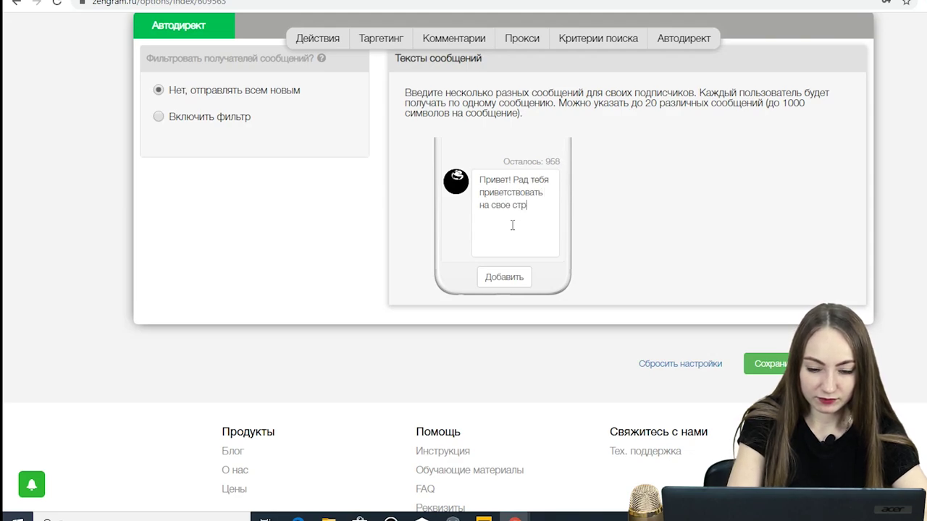
{"action": "type", "text": "к"}
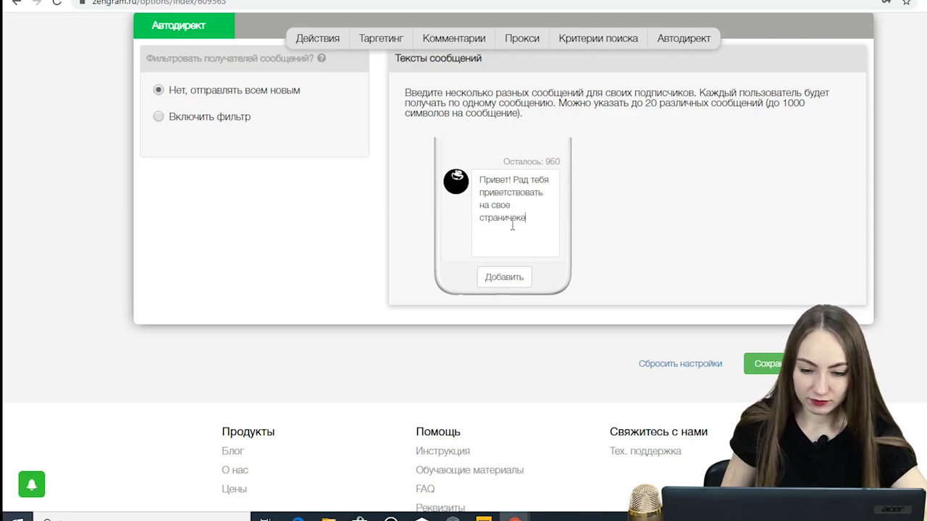
{"action": "type", "text": "е"}
{"action": "left_click", "coordinate": [516, 277]}
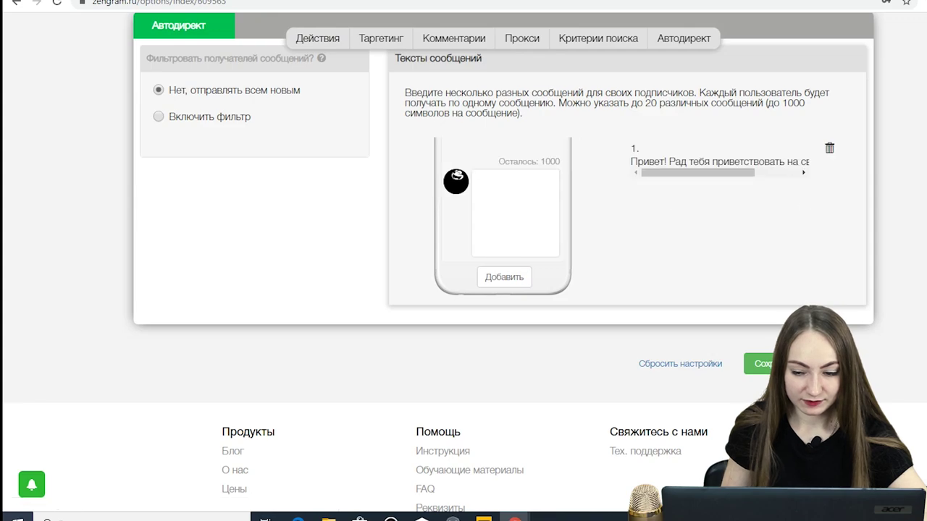
- Save and launch promotion, accepting the offer terms for the 7-day trial for 1 ruble
{"action": "scroll", "coordinate": [782, 230], "scroll_direction": "down", "scroll_amount": 2}
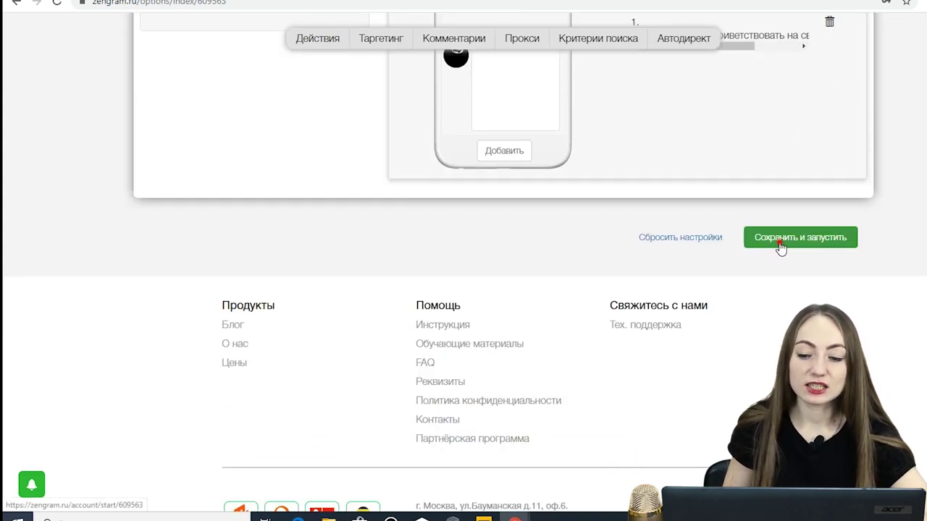
{"action": "left_click", "coordinate": [780, 244]}
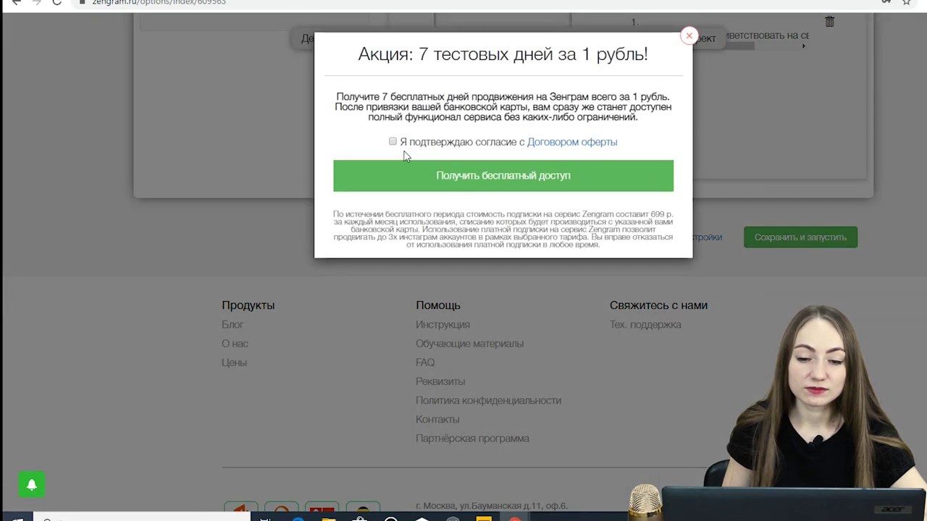
{"action": "left_click", "coordinate": [392, 141]}
{"action": "left_click", "coordinate": [529, 178]}
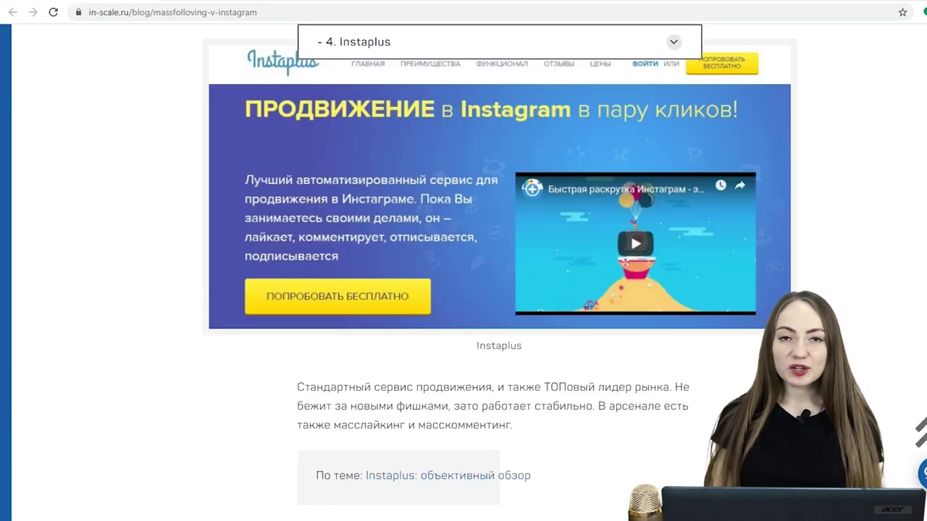
- Read through the blog's Instaplus review, then begin adding a first Instagram account in Instaplus
{"action": "scroll", "coordinate": [906, 195], "scroll_direction": "up", "scroll_amount": 3}
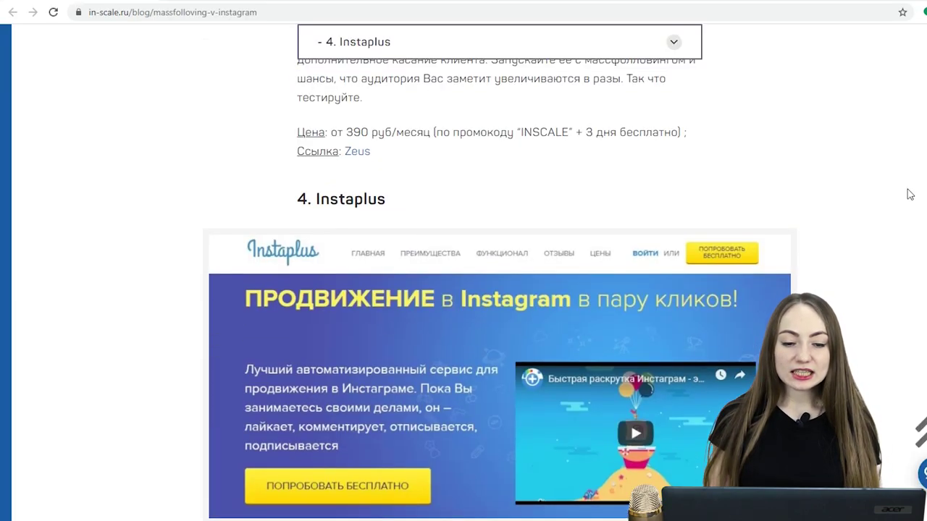
{"action": "scroll", "coordinate": [911, 195], "scroll_direction": "down", "scroll_amount": 3}
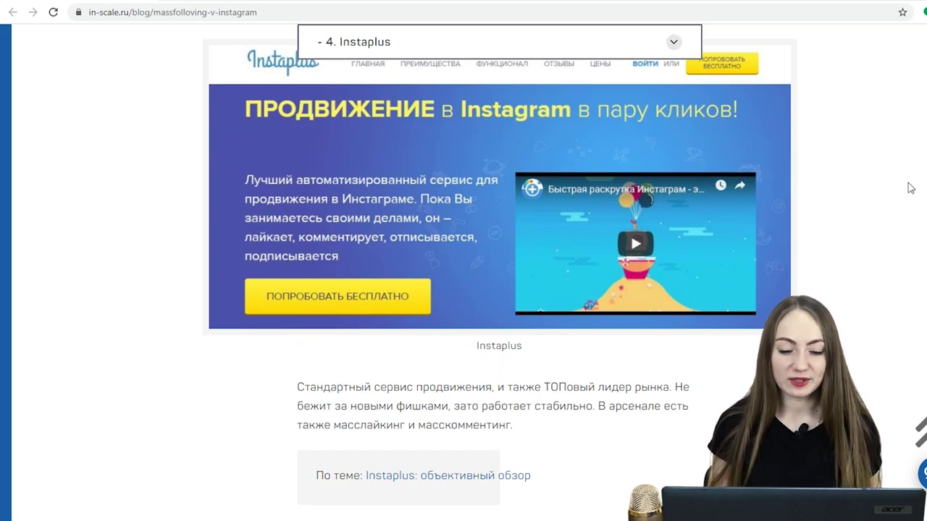
{"action": "scroll", "coordinate": [721, 188], "scroll_direction": "down", "scroll_amount": 5}
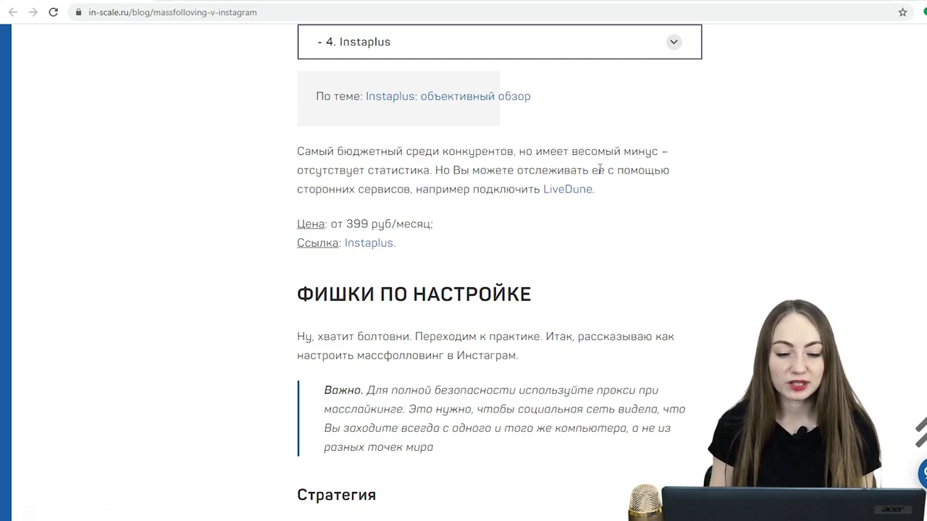
{"action": "scroll", "coordinate": [599, 178], "scroll_direction": "down", "scroll_amount": 6}
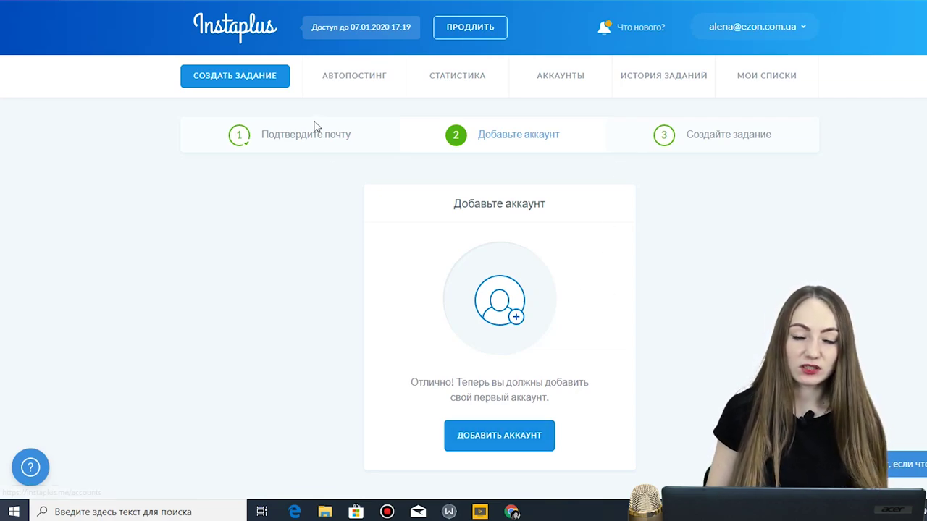
{"action": "left_click", "coordinate": [507, 442]}
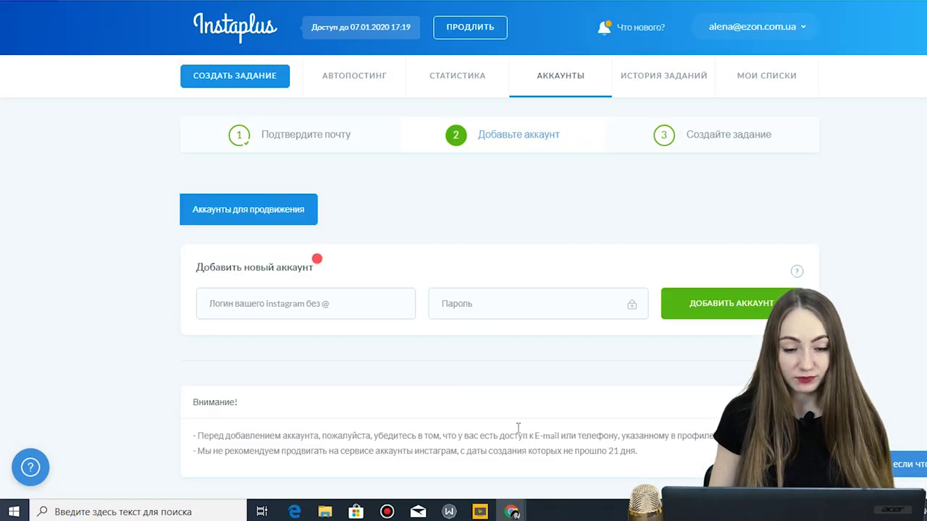
- Add the cat Instagram account to Instaplus using its login and password
{"action": "left_click", "coordinate": [310, 303]}
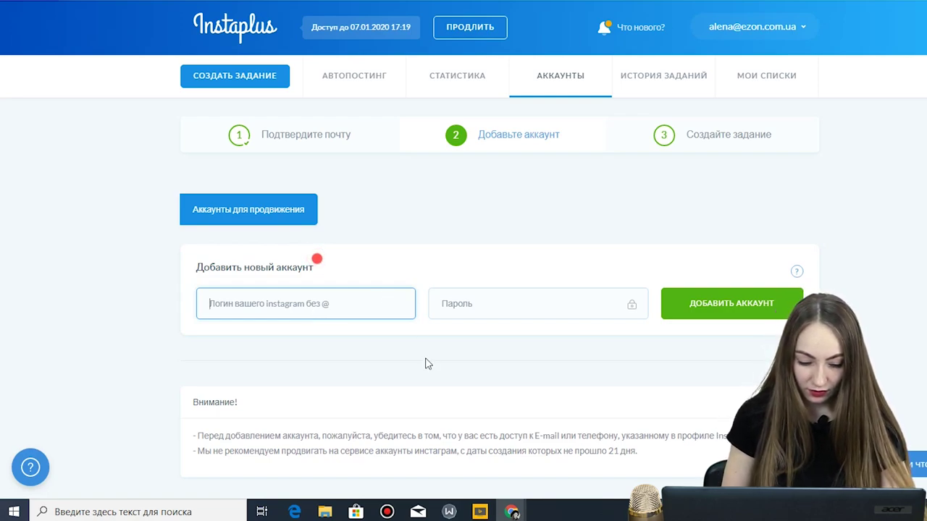
{"action": "type", "text": "cat__f"}
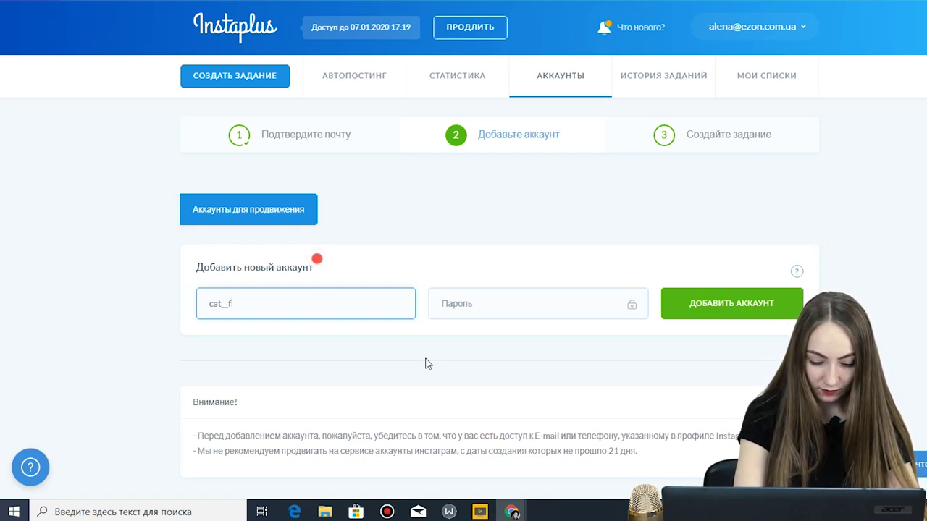
{"action": "type", "text": "elix_smart"}
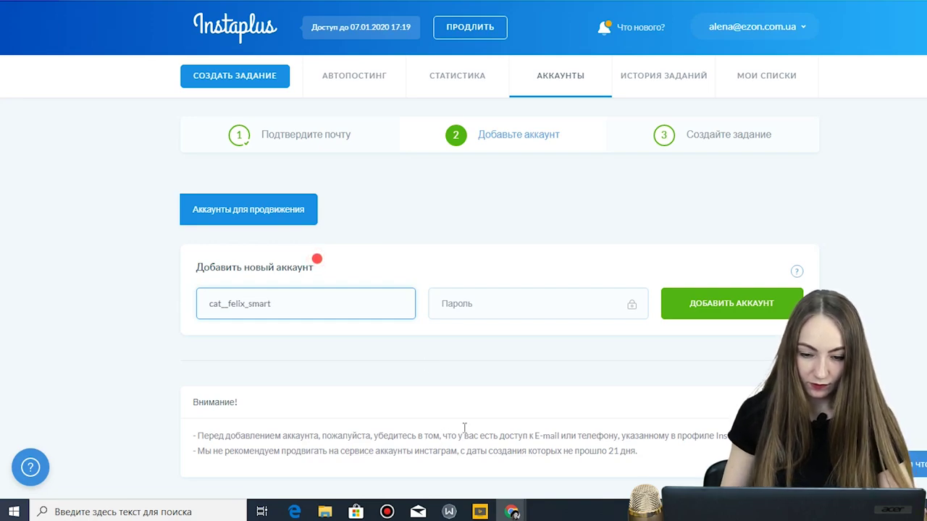
{"action": "left_click", "coordinate": [537, 307]}
{"action": "type", "text": "******"}
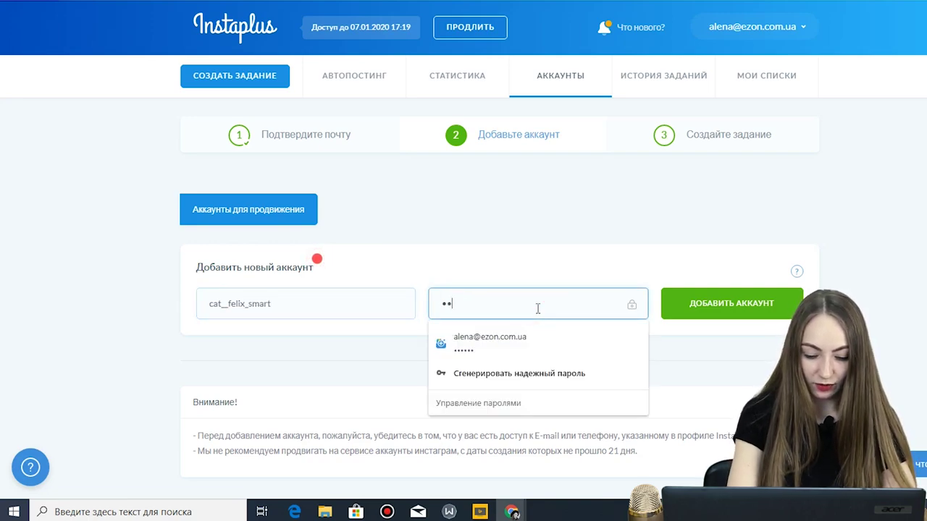
{"action": "left_click", "coordinate": [709, 311]}
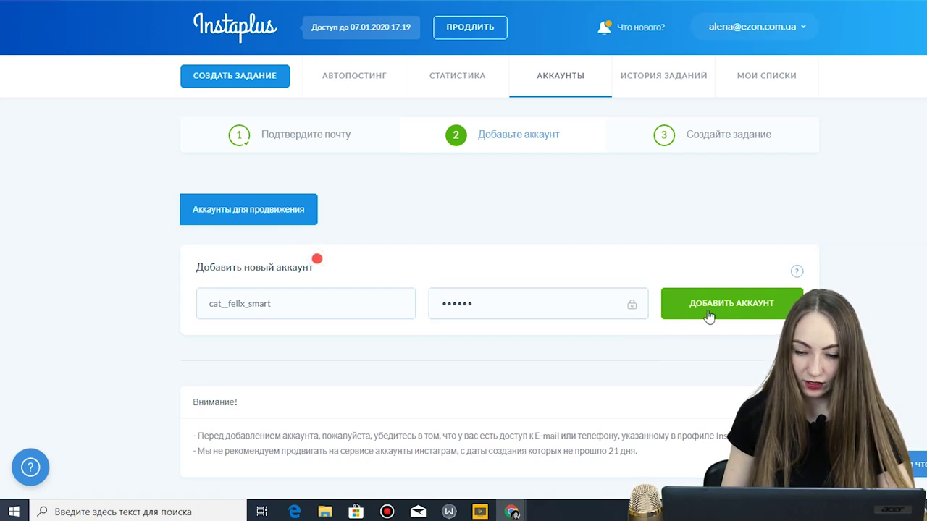
{"action": "left_click", "coordinate": [720, 310]}
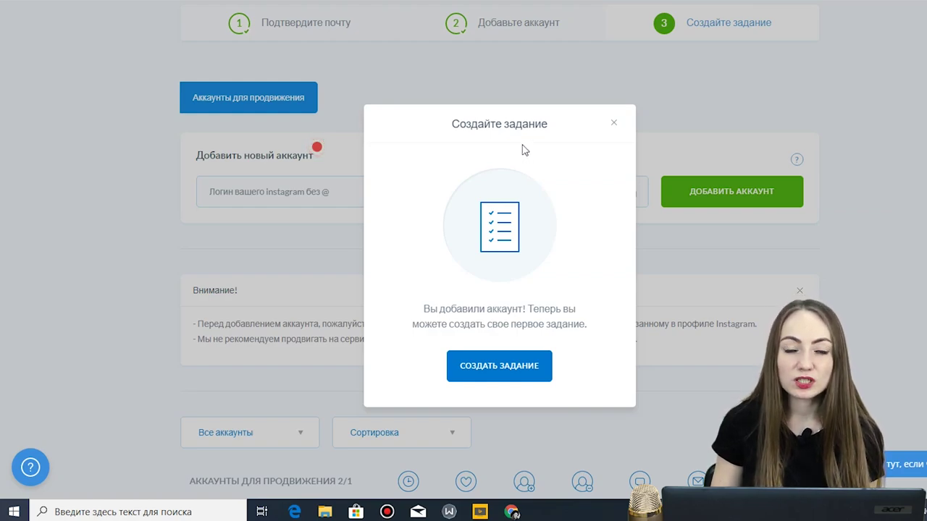
- Create a new task, let Chrome save the password, and choose Лайк action with Хештэг source
{"action": "left_click", "coordinate": [512, 373]}
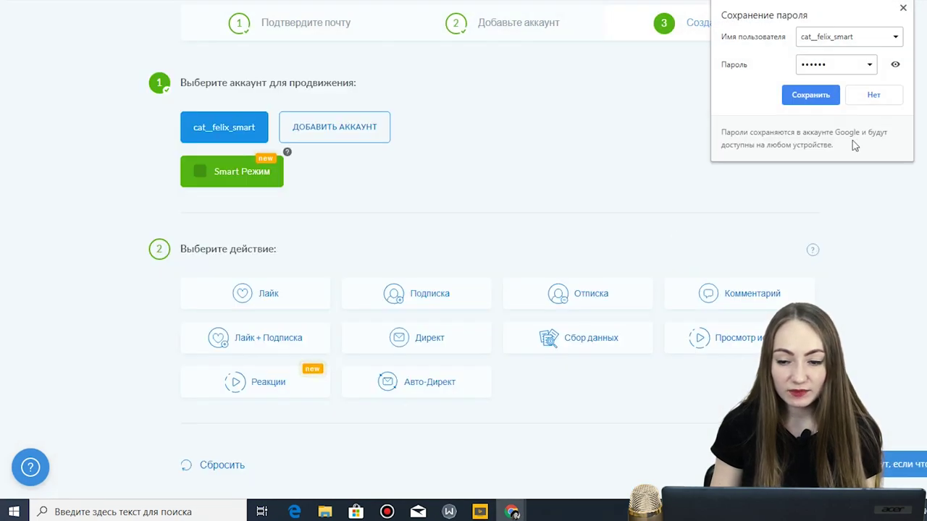
{"action": "left_click", "coordinate": [789, 93]}
{"action": "scroll", "coordinate": [442, 155], "scroll_direction": "down", "scroll_amount": 1}
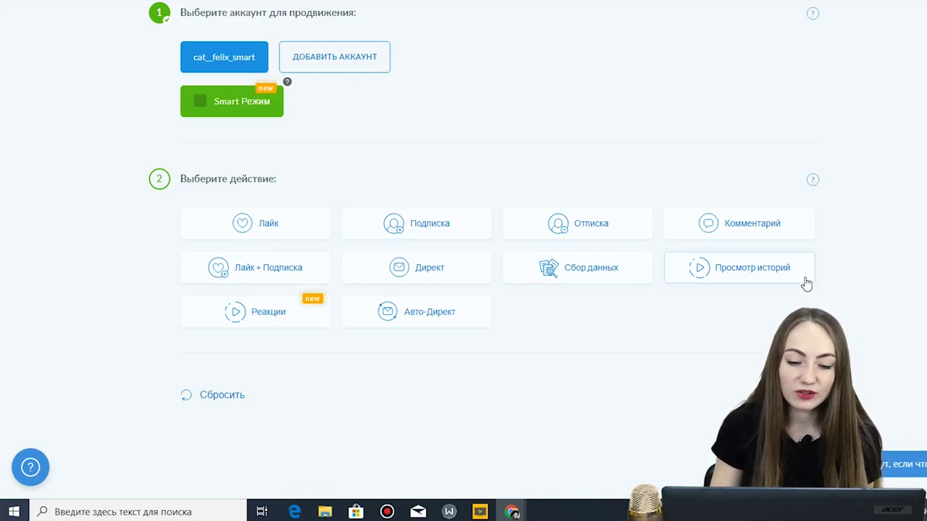
{"action": "left_click", "coordinate": [300, 226]}
{"action": "scroll", "coordinate": [405, 203], "scroll_direction": "down", "scroll_amount": 2}
{"action": "scroll", "coordinate": [389, 304], "scroll_direction": "down", "scroll_amount": 2}
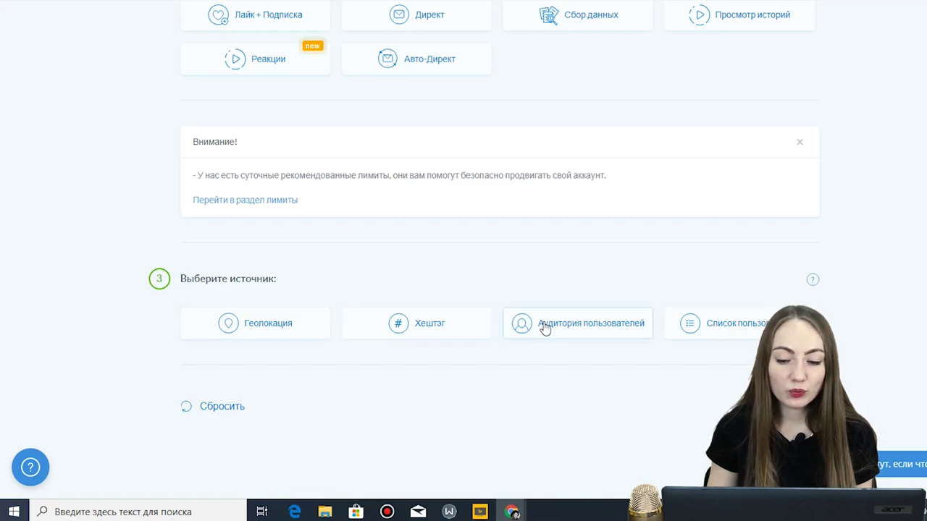
{"action": "scroll", "coordinate": [544, 327], "scroll_direction": "down", "scroll_amount": 1}
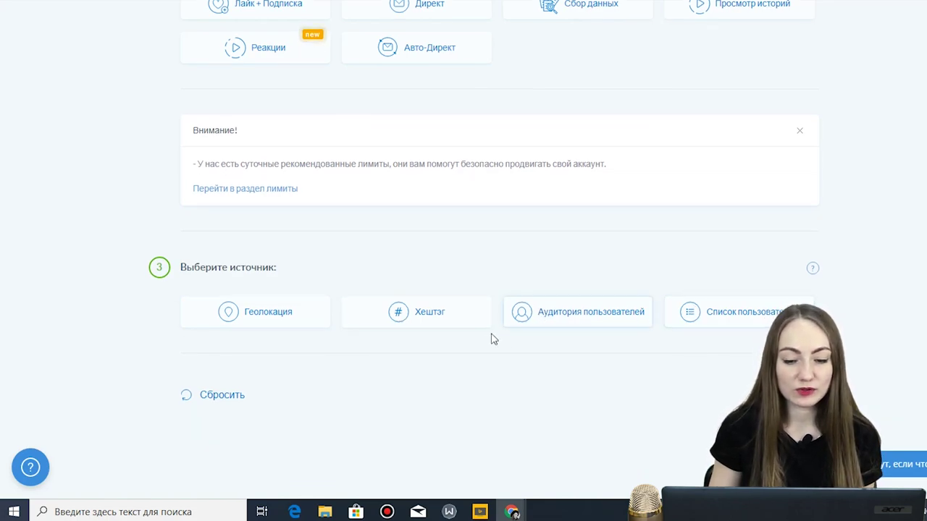
{"action": "left_click", "coordinate": [446, 324]}
- Enter the hashtags cat, catsgram and cats for the like task
{"action": "scroll", "coordinate": [435, 323], "scroll_direction": "down", "scroll_amount": 2}
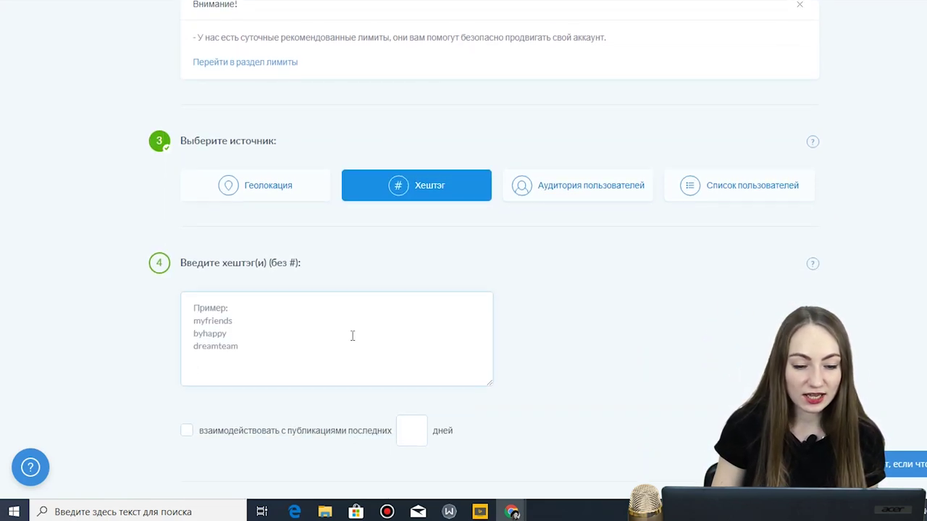
{"action": "left_click", "coordinate": [261, 327]}
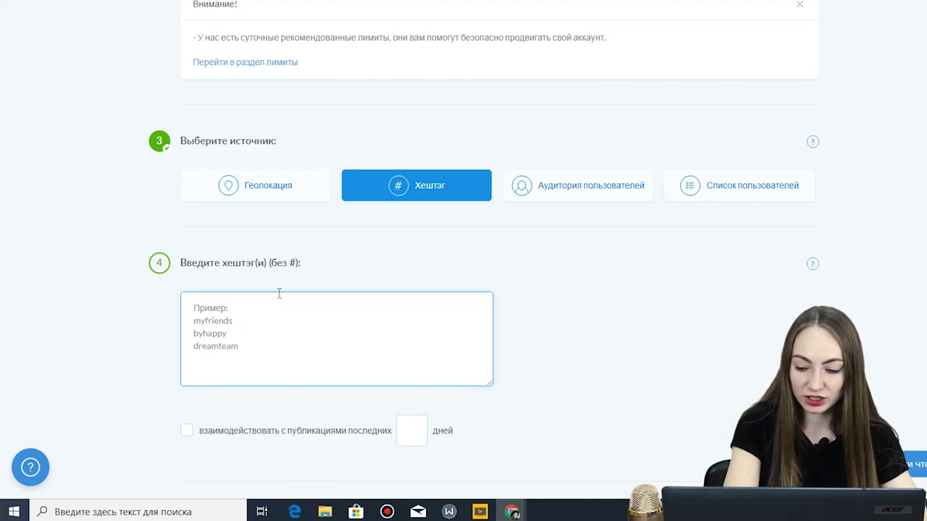
{"action": "type", "text": "cat "}
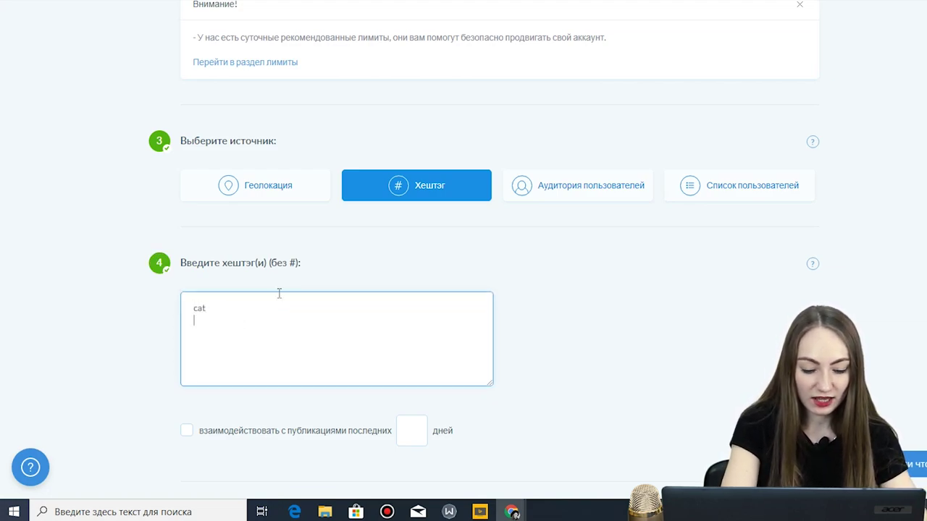
{"action": "type", "text": "catsgram"}
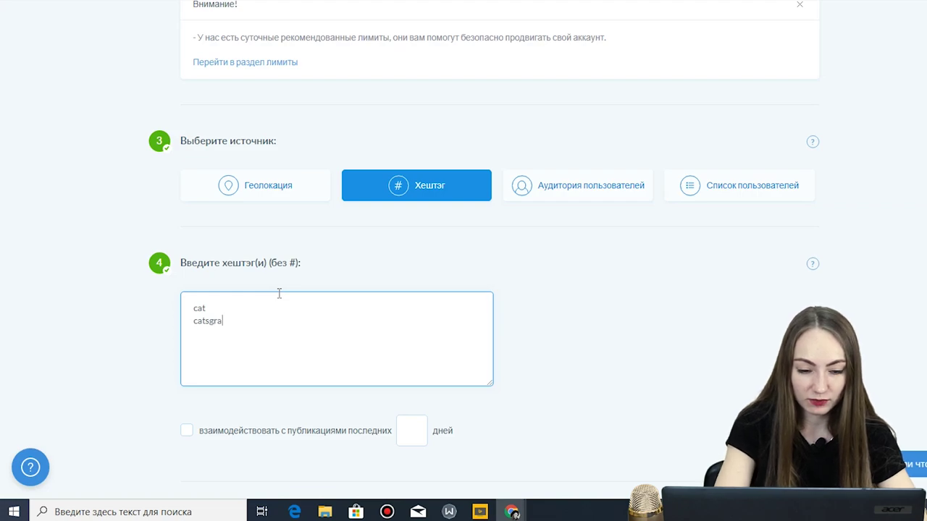
{"action": "key", "text": "BackSpace"}
{"action": "type", "text": "cats"}
{"action": "scroll", "coordinate": [289, 325], "scroll_direction": "down", "scroll_amount": 2}
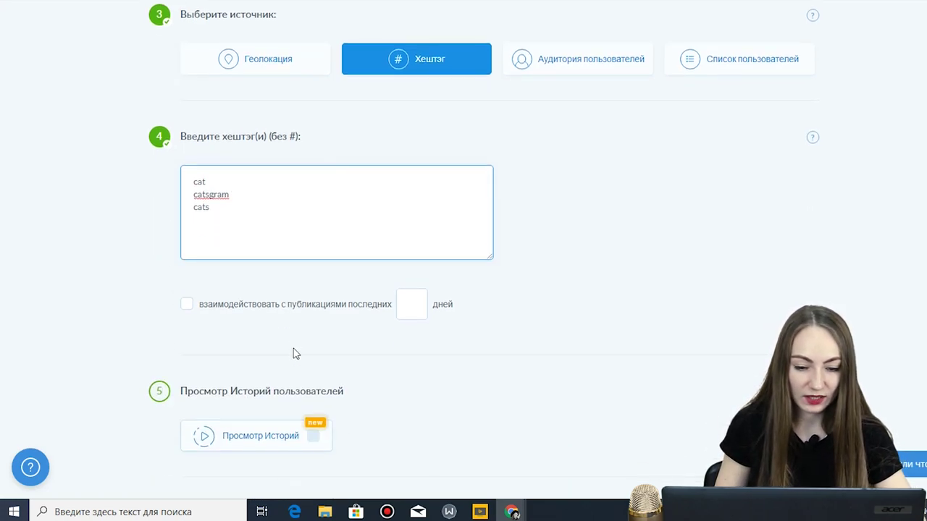
- Limit to posts from the last 30 days, enable story viewing, and set 5 likes
{"action": "left_click", "coordinate": [302, 310]}
{"action": "type", "text": "30"}
{"action": "scroll", "coordinate": [678, 317], "scroll_direction": "down", "scroll_amount": 2}
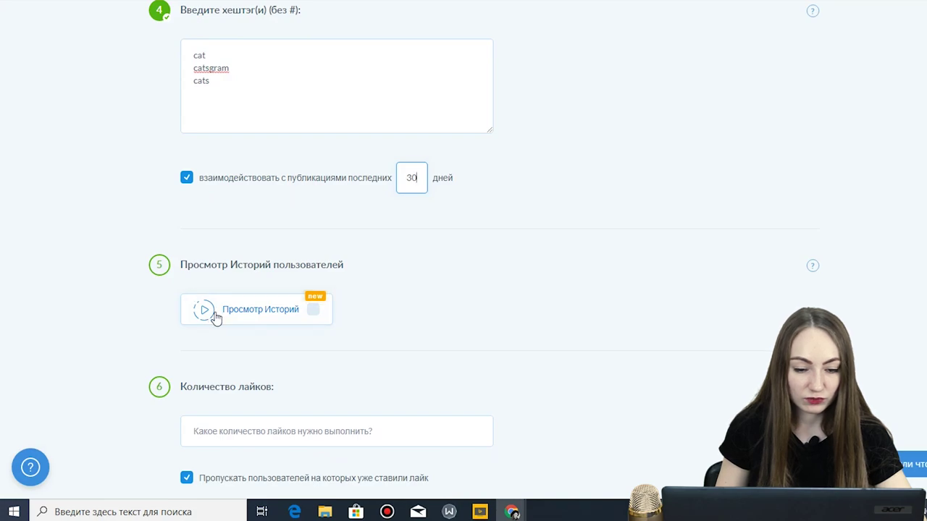
{"action": "left_click", "coordinate": [313, 310]}
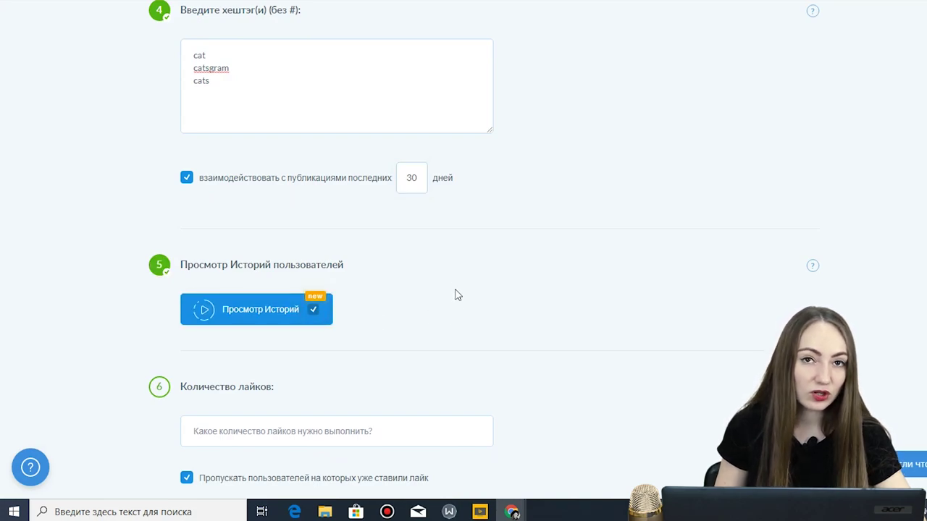
{"action": "scroll", "coordinate": [356, 277], "scroll_direction": "down", "scroll_amount": 2}
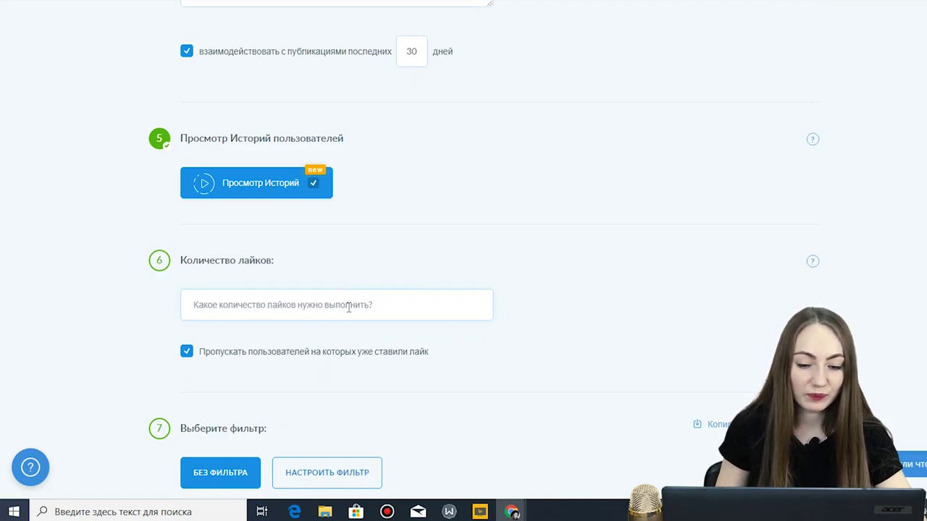
{"action": "left_click", "coordinate": [348, 307]}
{"action": "type", "text": "5"}
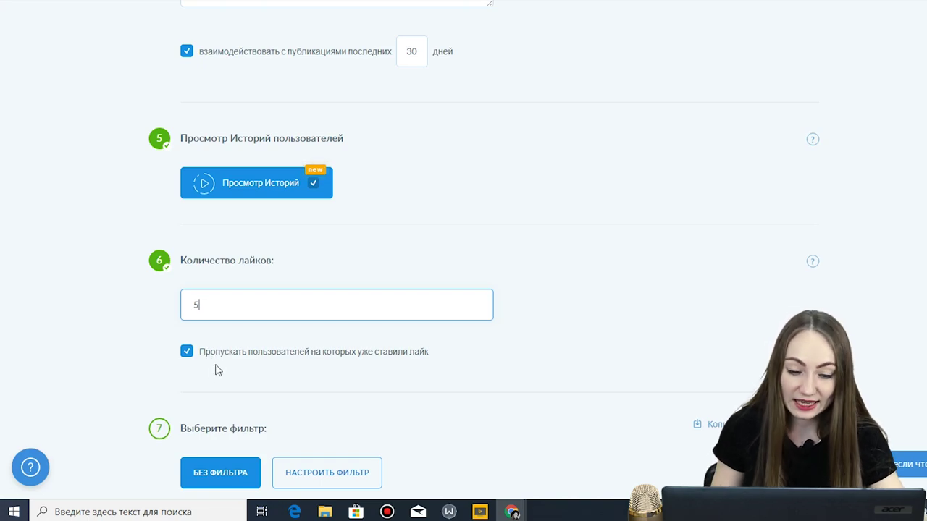
{"action": "scroll", "coordinate": [215, 370], "scroll_direction": "down", "scroll_amount": 4}
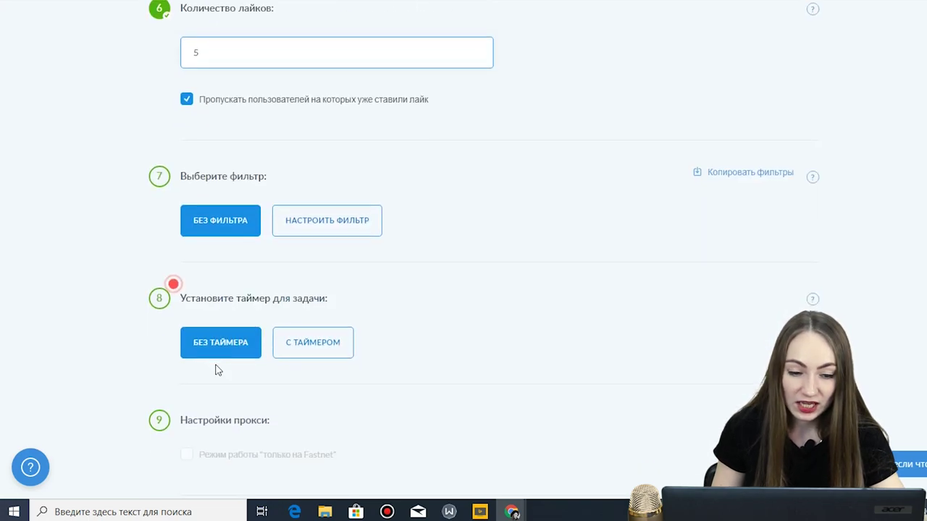
- Enable a custom user filter and review its follower, post, avatar and stop-word criteria
{"action": "left_click", "coordinate": [323, 236]}
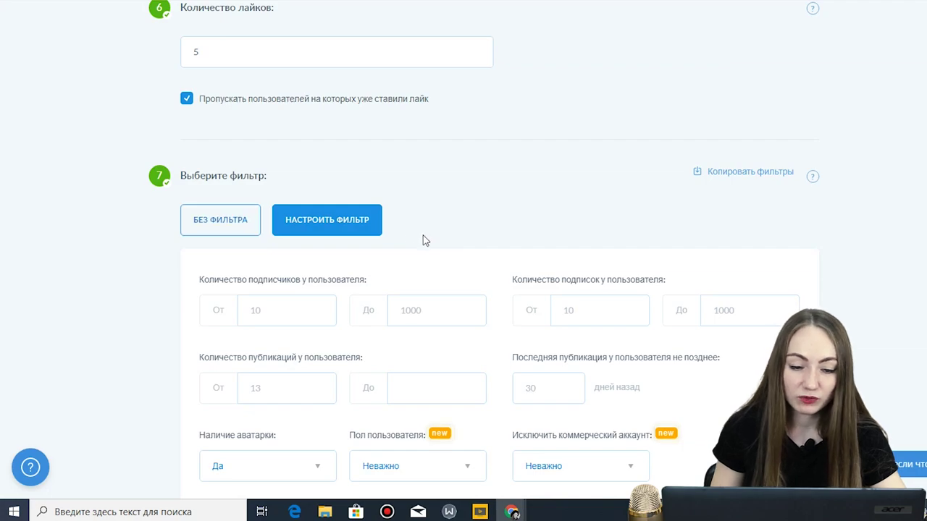
{"action": "scroll", "coordinate": [425, 241], "scroll_direction": "down", "scroll_amount": 2}
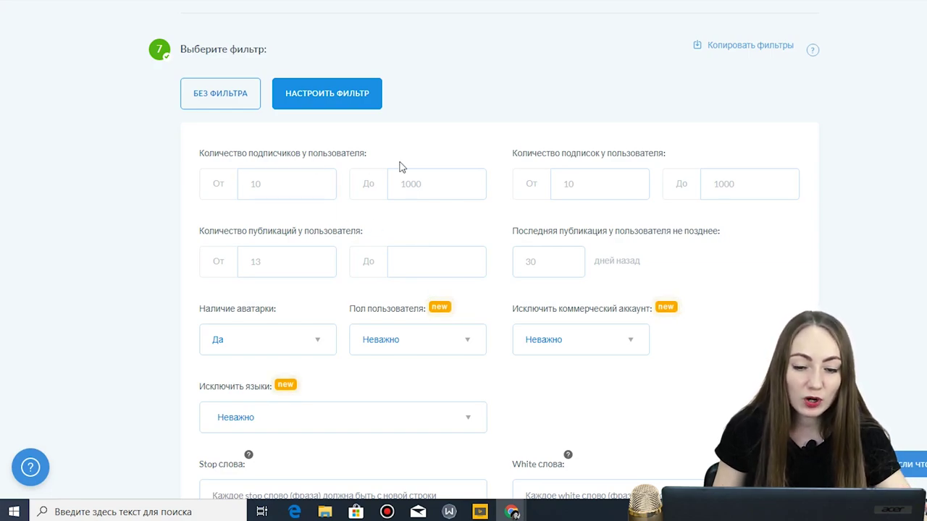
{"action": "left_click", "coordinate": [307, 192]}
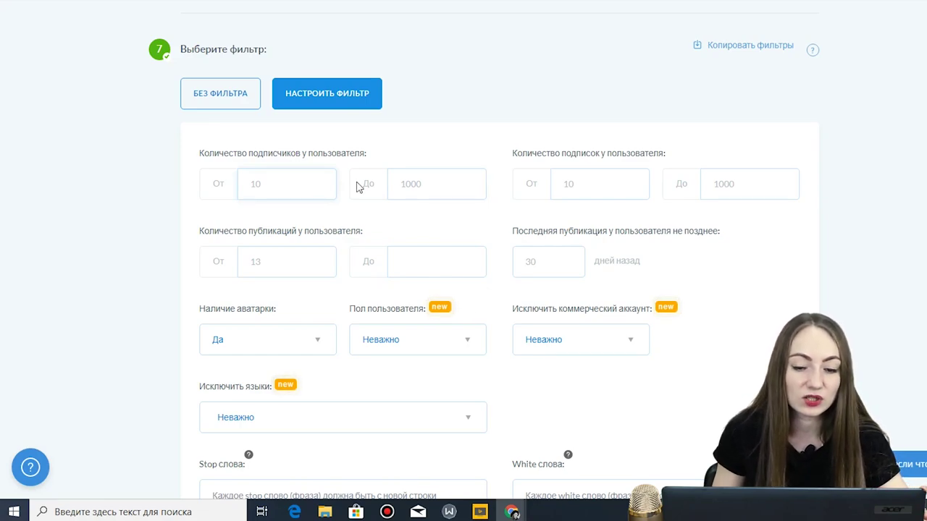
{"action": "scroll", "coordinate": [463, 174], "scroll_direction": "down", "scroll_amount": 1}
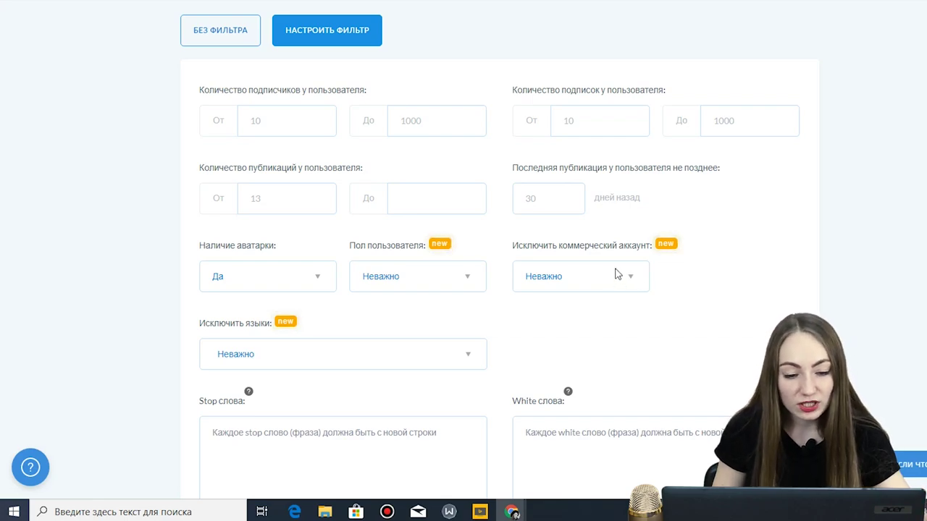
{"action": "scroll", "coordinate": [616, 274], "scroll_direction": "down", "scroll_amount": 1}
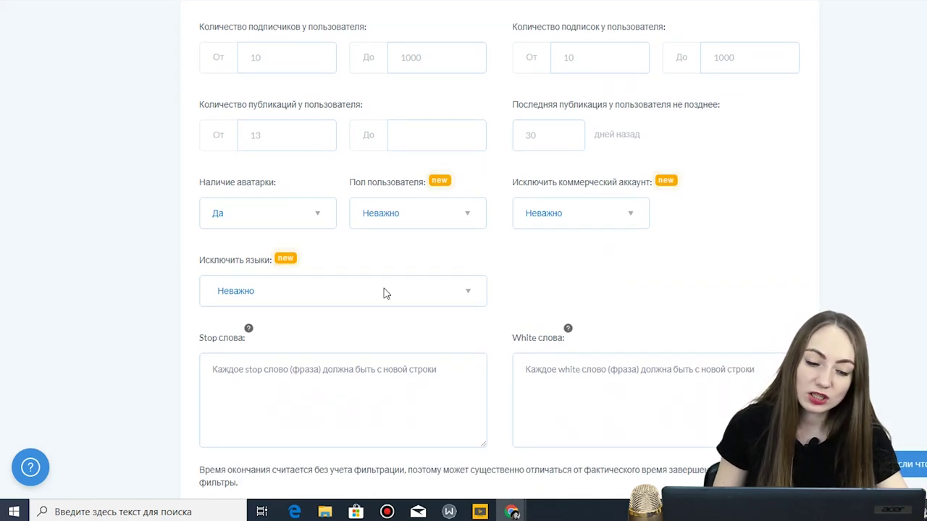
{"action": "scroll", "coordinate": [385, 293], "scroll_direction": "down", "scroll_amount": 2}
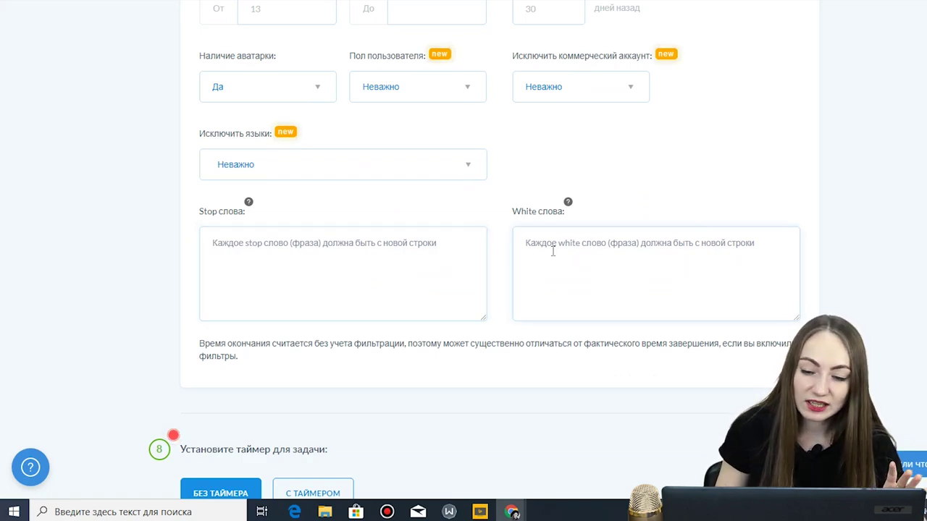
{"action": "scroll", "coordinate": [552, 257], "scroll_direction": "down", "scroll_amount": 2}
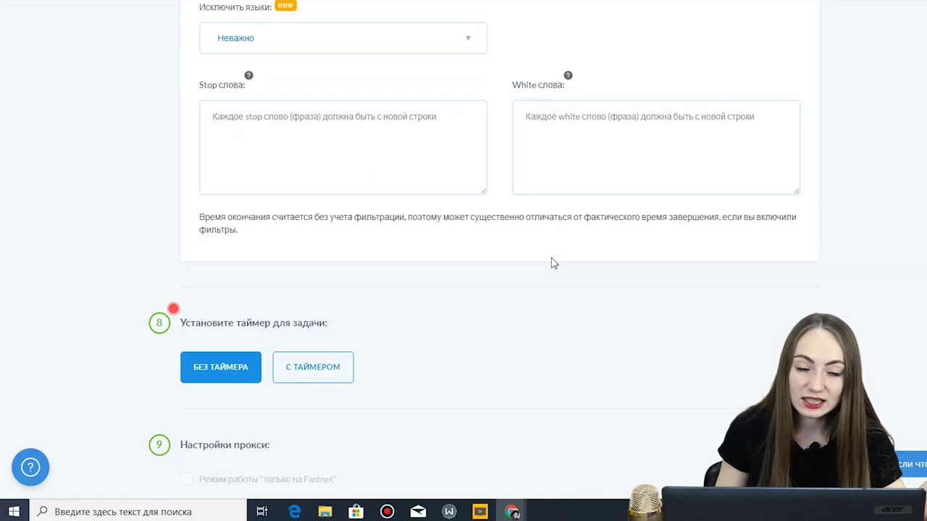
{"action": "scroll", "coordinate": [540, 258], "scroll_direction": "down", "scroll_amount": 2}
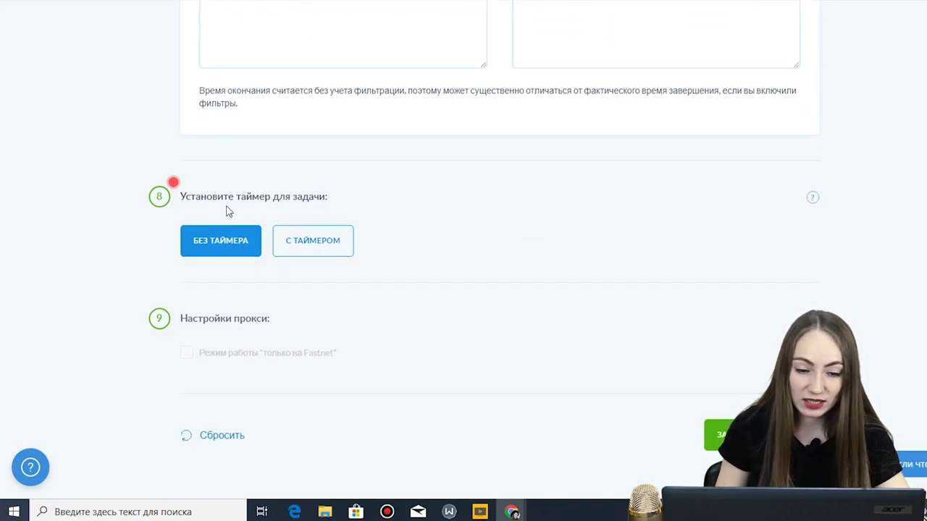
- Run the task on a timer that ends at a set time (Завершать по времени)
{"action": "left_click", "coordinate": [318, 241]}
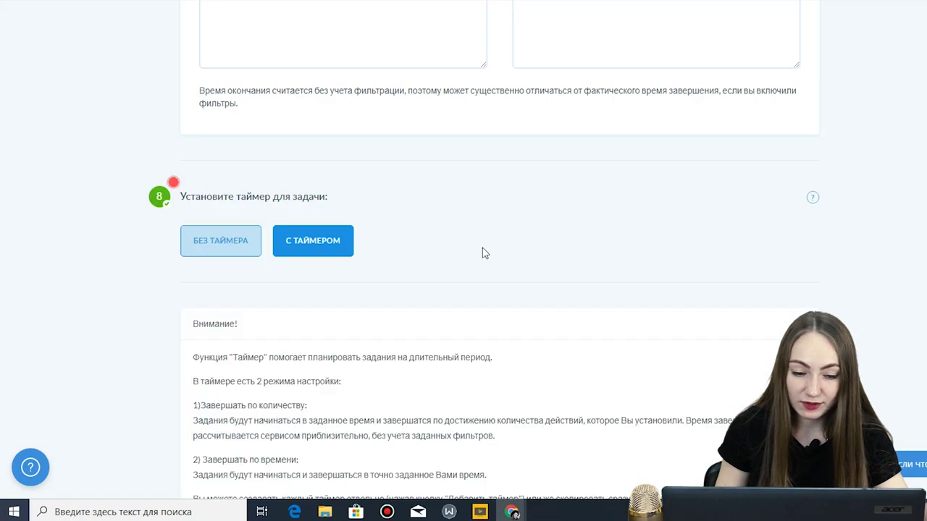
{"action": "scroll", "coordinate": [369, 299], "scroll_direction": "down", "scroll_amount": 3}
{"action": "scroll", "coordinate": [438, 224], "scroll_direction": "down", "scroll_amount": 1}
{"action": "scroll", "coordinate": [438, 225], "scroll_direction": "down", "scroll_amount": 1}
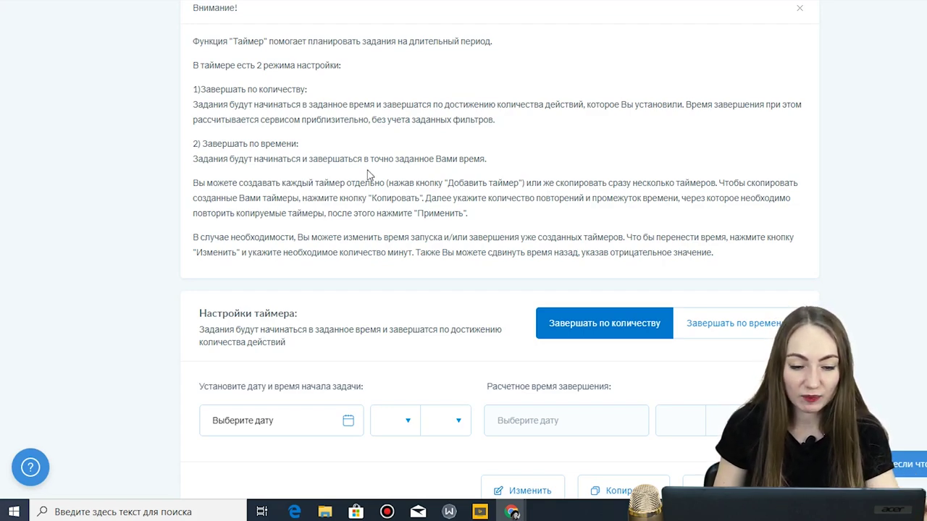
{"action": "left_click", "coordinate": [737, 332]}
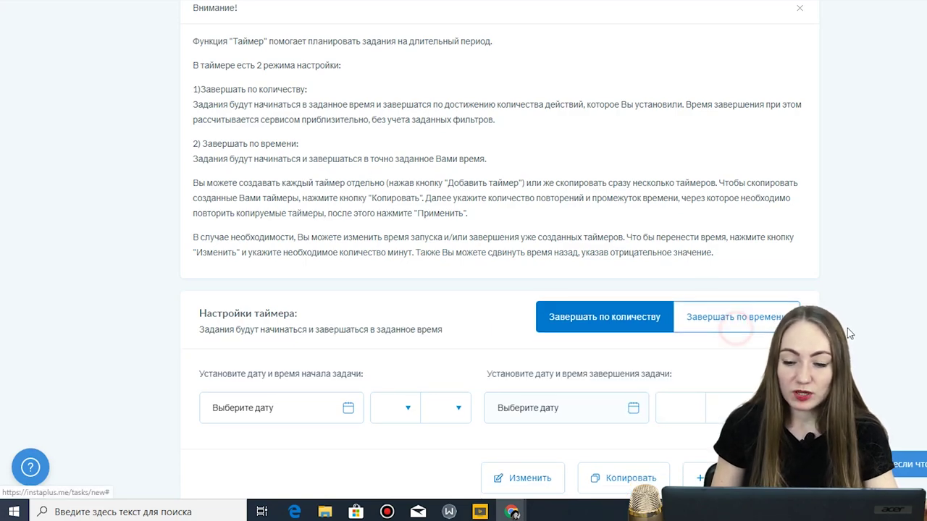
{"action": "scroll", "coordinate": [534, 258], "scroll_direction": "down", "scroll_amount": 3}
- Set the start to 4 January 01:25 and the end to 4 January 17:25, then save
{"action": "left_click", "coordinate": [347, 158]}
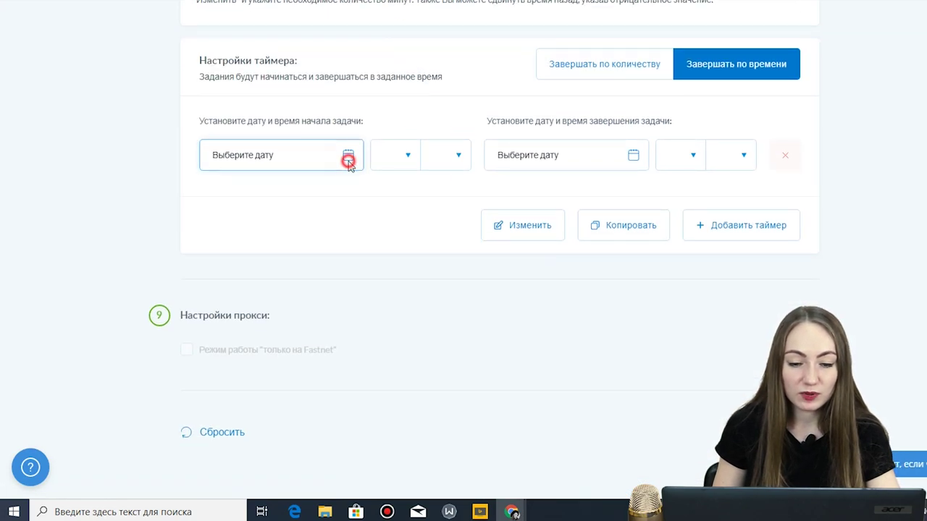
{"action": "left_click", "coordinate": [565, 249]}
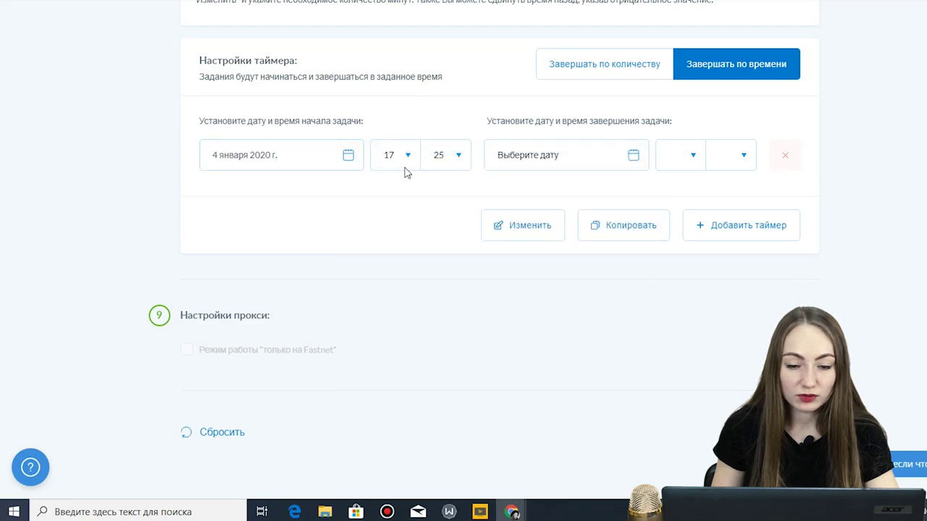
{"action": "left_click", "coordinate": [402, 165]}
{"action": "left_click", "coordinate": [389, 225]}
{"action": "left_click", "coordinate": [588, 161]}
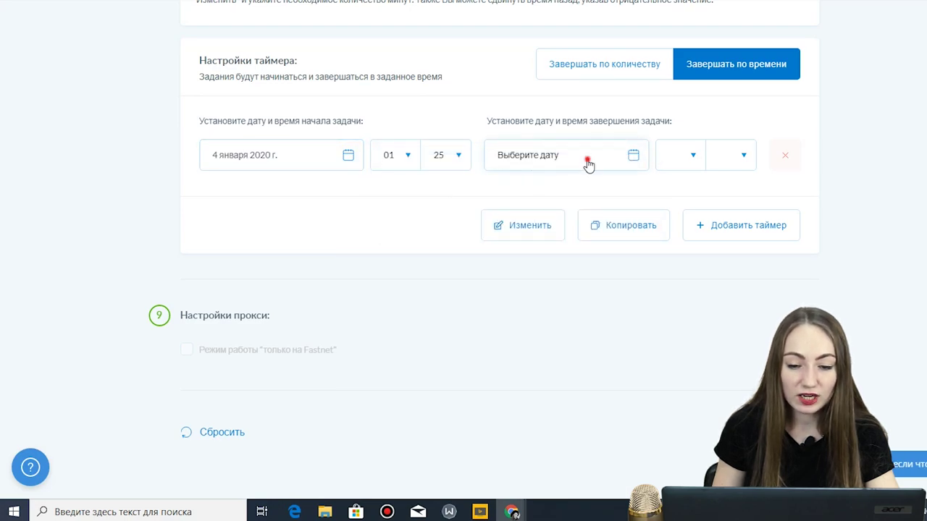
{"action": "left_click", "coordinate": [570, 252]}
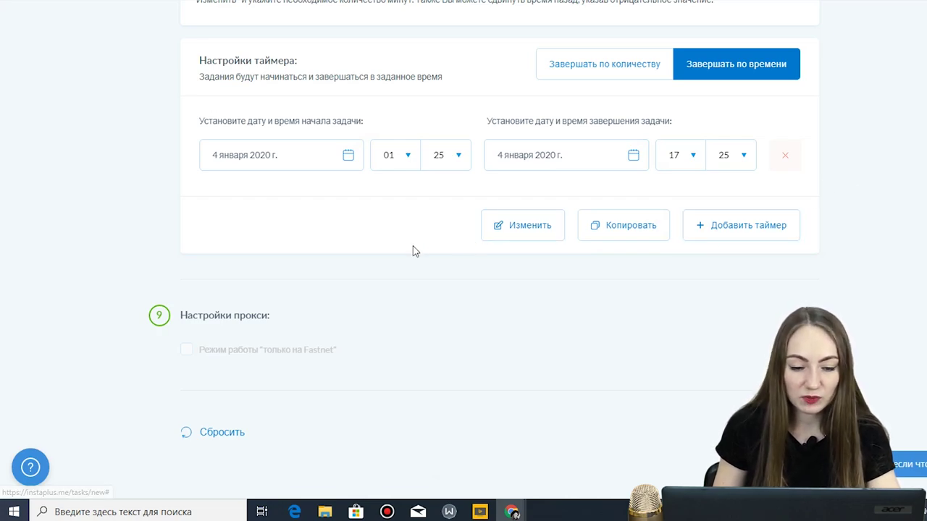
{"action": "scroll", "coordinate": [412, 250], "scroll_direction": "down", "scroll_amount": 1}
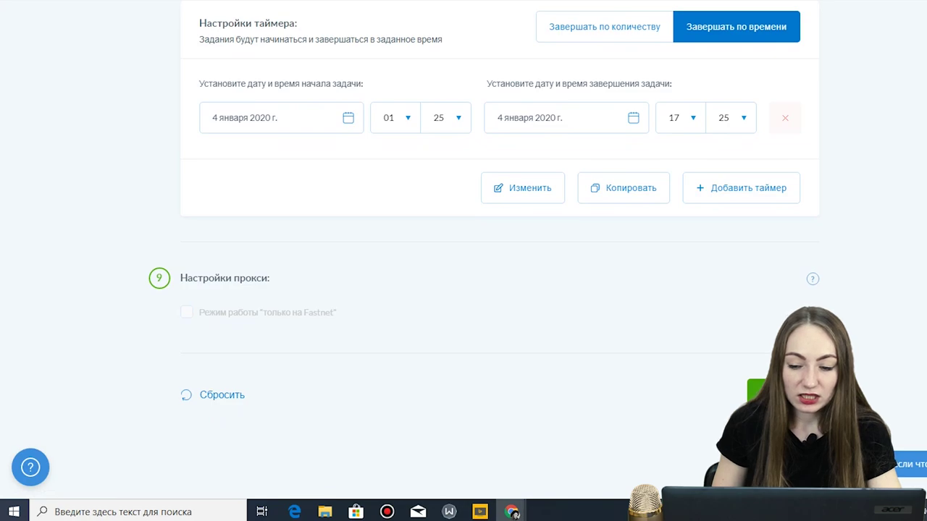
{"action": "left_click", "coordinate": [757, 391]}
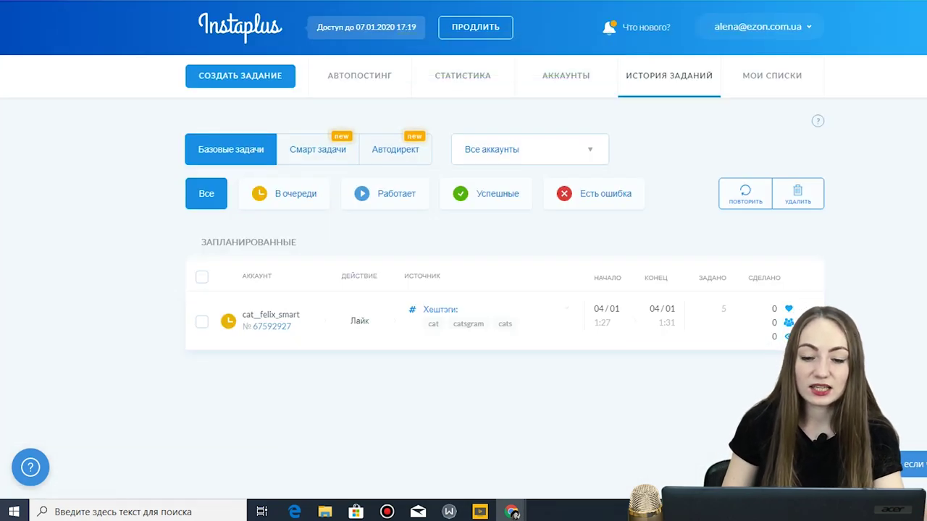
- Check the queued like task and the empty Автодирект list, then go to Автопостинг
{"action": "mouse_move", "coordinate": [401, 308]}
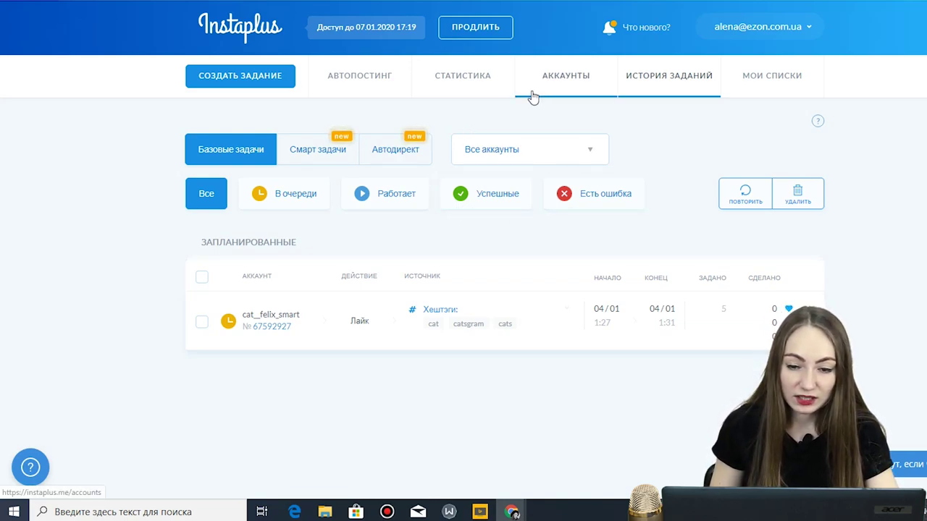
{"action": "left_click", "coordinate": [521, 149]}
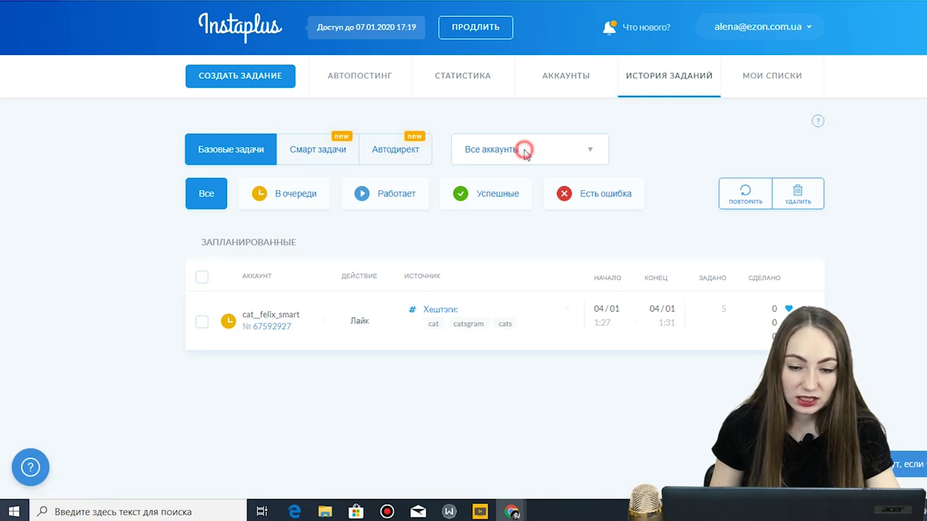
{"action": "left_click", "coordinate": [678, 141]}
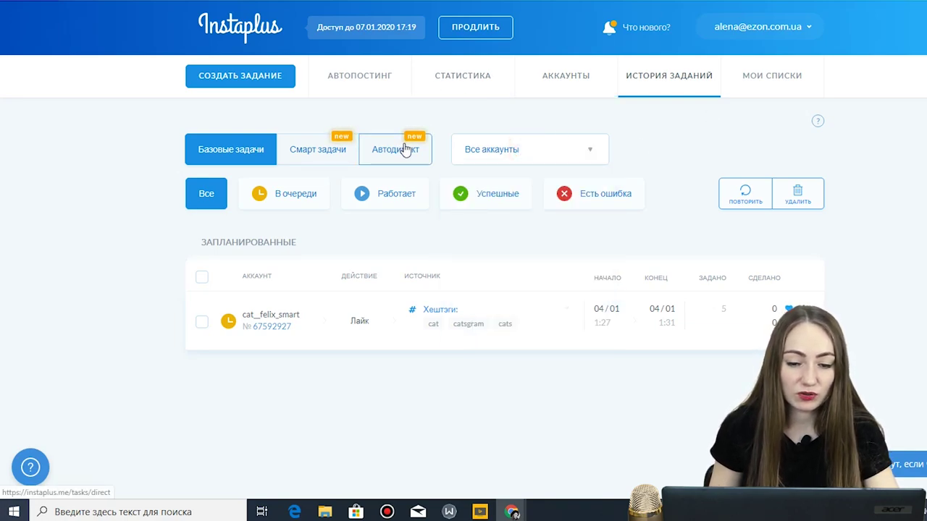
{"action": "left_click", "coordinate": [410, 146]}
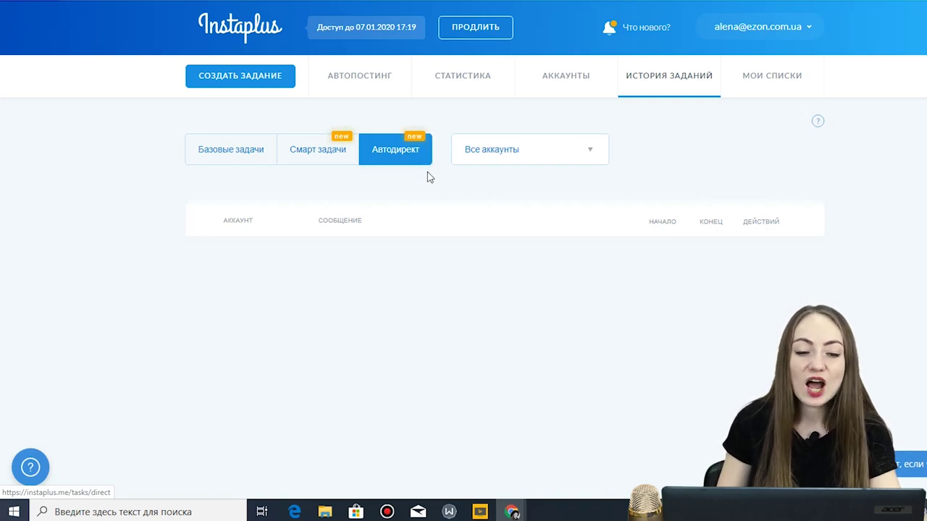
{"action": "left_click", "coordinate": [362, 83]}
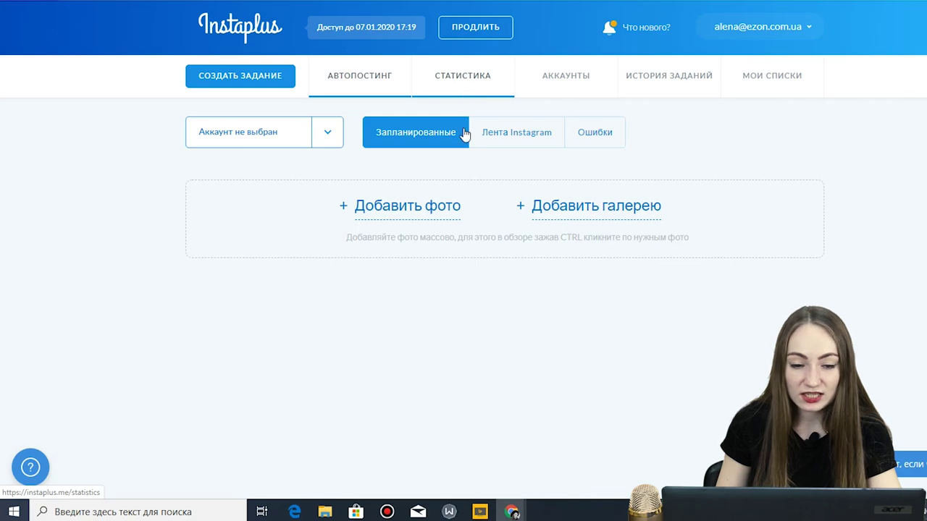
- Choose the cat account and upload the drawing-felix-the-cat-21 image to a new post
{"action": "left_click", "coordinate": [317, 136]}
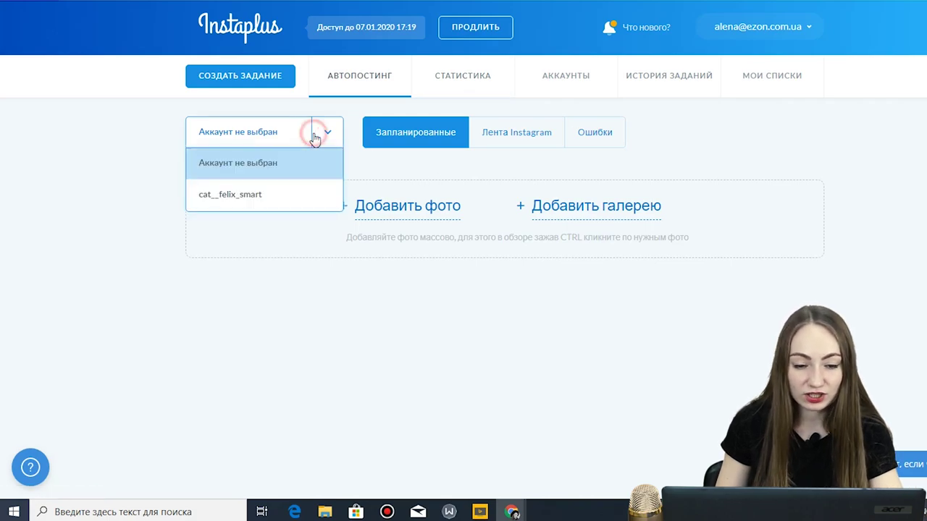
{"action": "left_click", "coordinate": [250, 194]}
{"action": "left_click", "coordinate": [432, 209]}
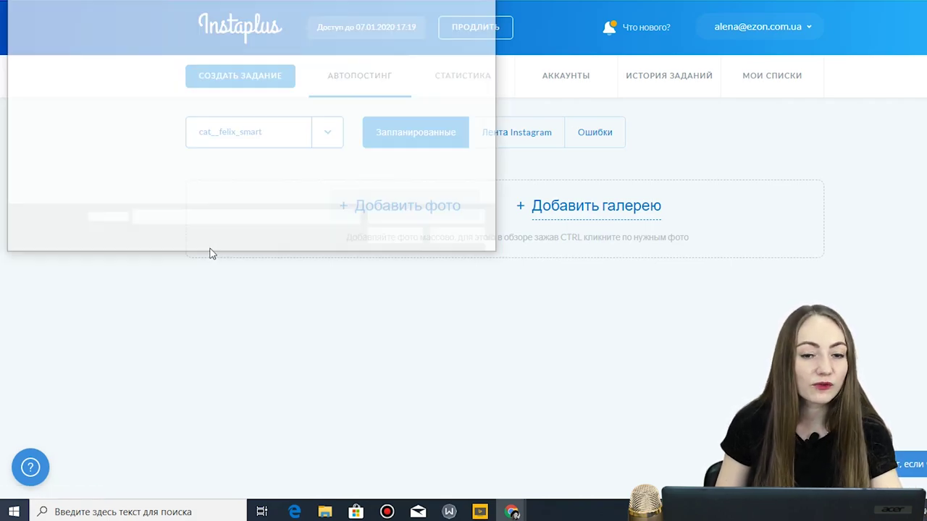
{"action": "left_click", "coordinate": [305, 70]}
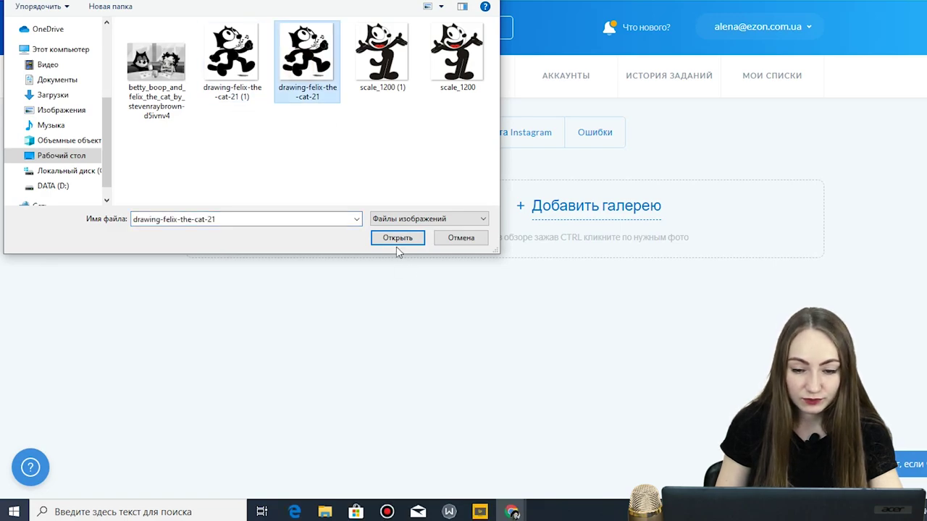
{"action": "left_click", "coordinate": [397, 240]}
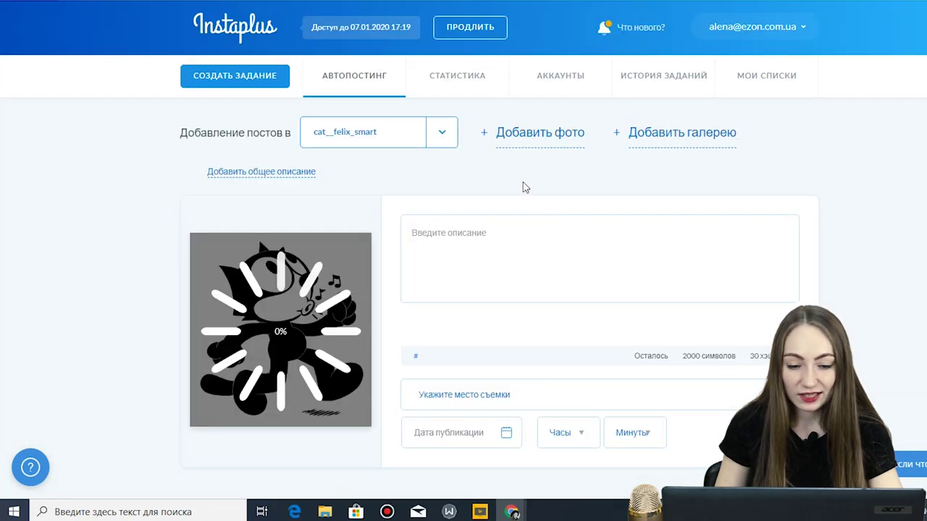
- Write the caption 'Всем Привет' with #cat on a new line
{"action": "left_click", "coordinate": [468, 264]}
{"action": "type", "text": "Dct"}
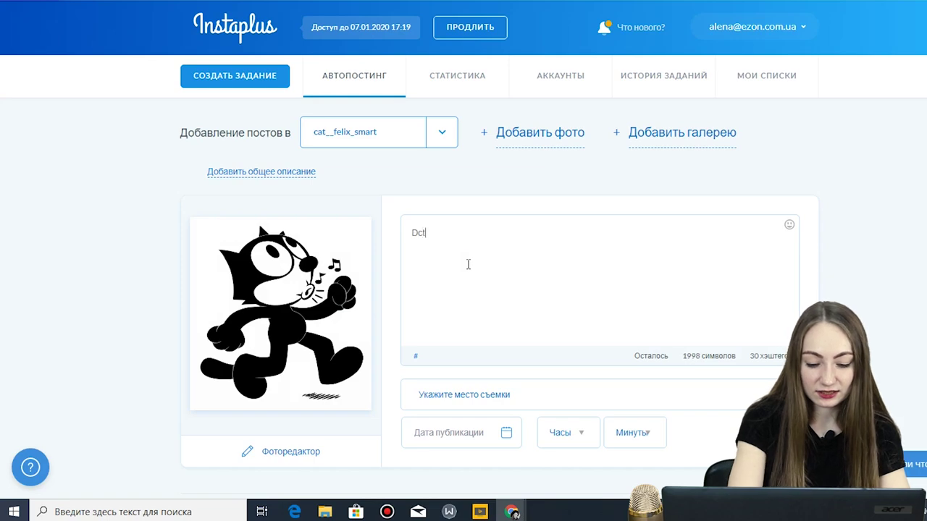
{"action": "key", "text": "BackSpace"}
{"action": "key", "text": "BackSpace"}
{"action": "type", "text": "Всем Привет"}
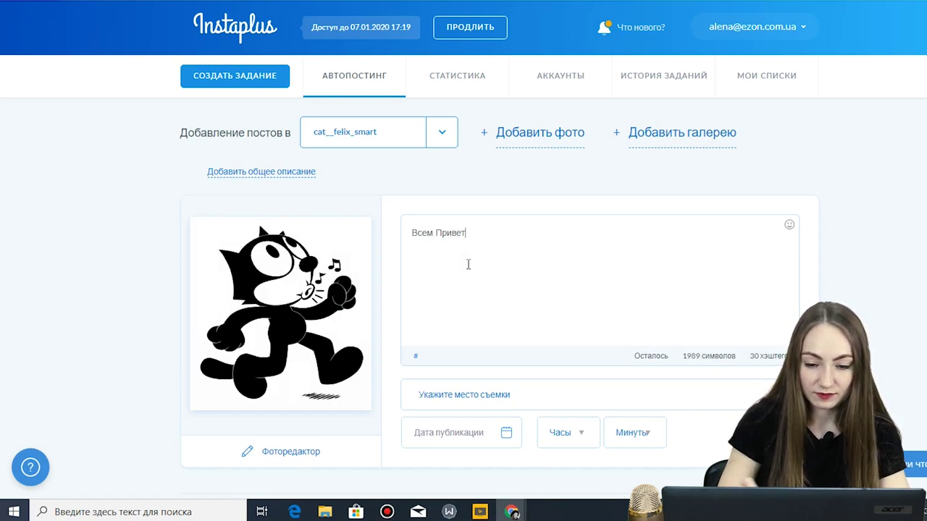
{"action": "scroll", "coordinate": [467, 261], "scroll_direction": "down", "scroll_amount": 2}
{"action": "left_click", "coordinate": [457, 224]}
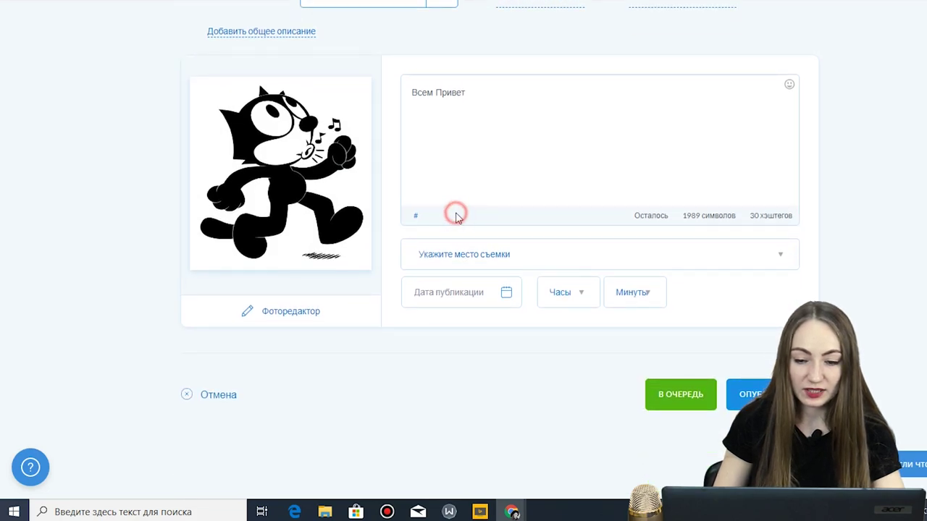
{"action": "left_click", "coordinate": [502, 93]}
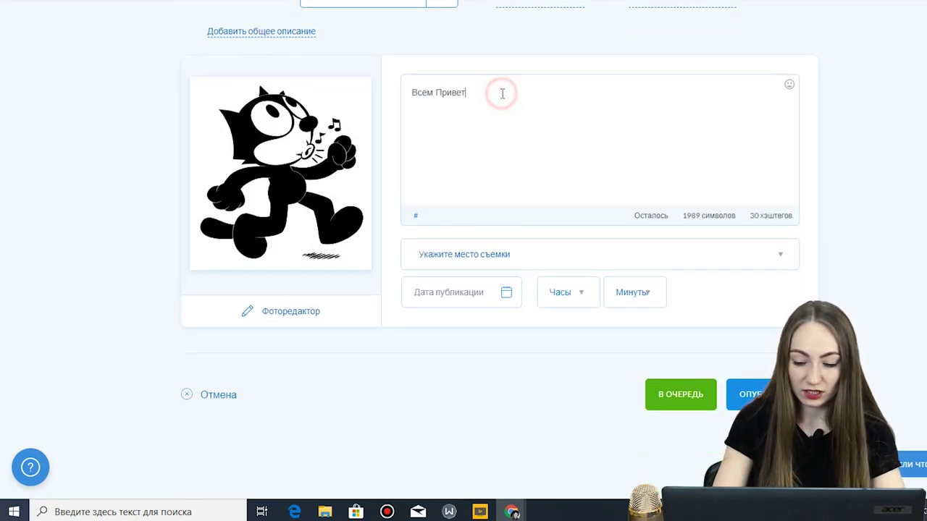
{"action": "key", "text": "Return"}
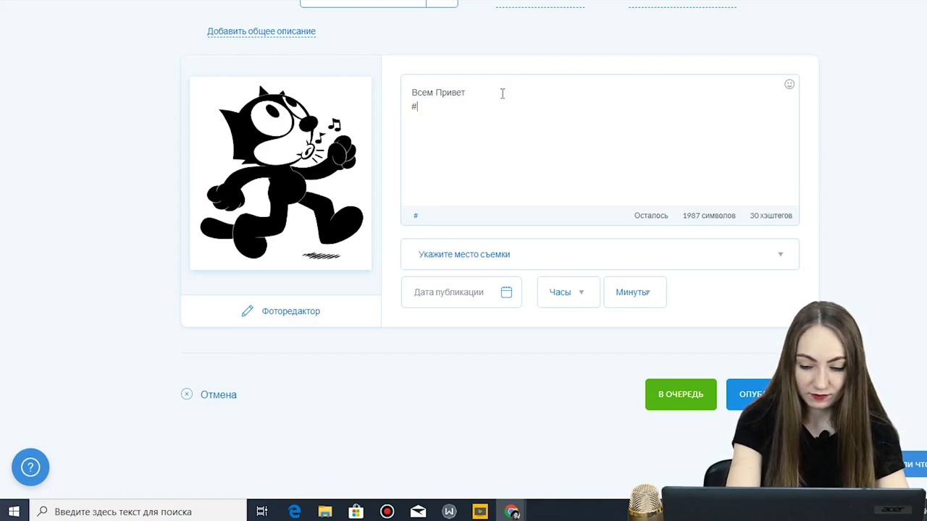
{"action": "type", "text": "#cat"}
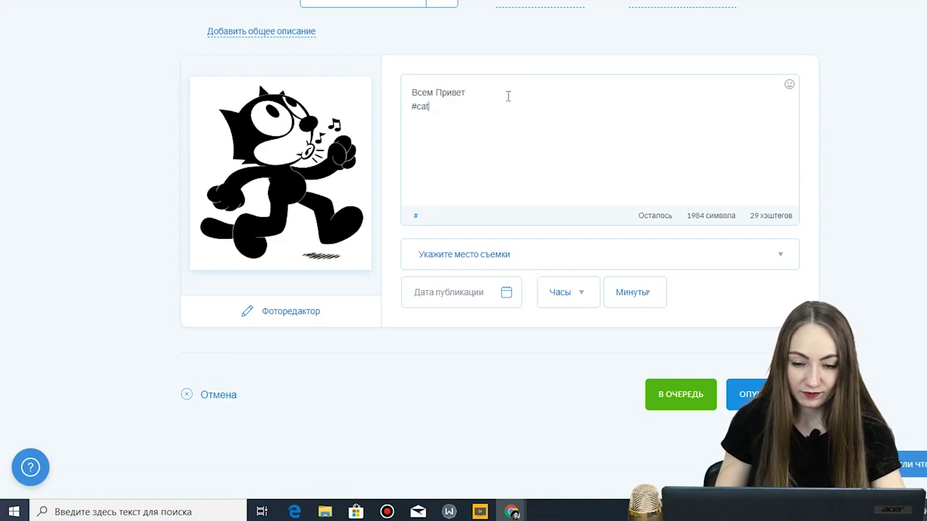
- Schedule the post for 4 January 2020, 17:30 with location Odessa, Ukraine
{"action": "left_click", "coordinate": [506, 297]}
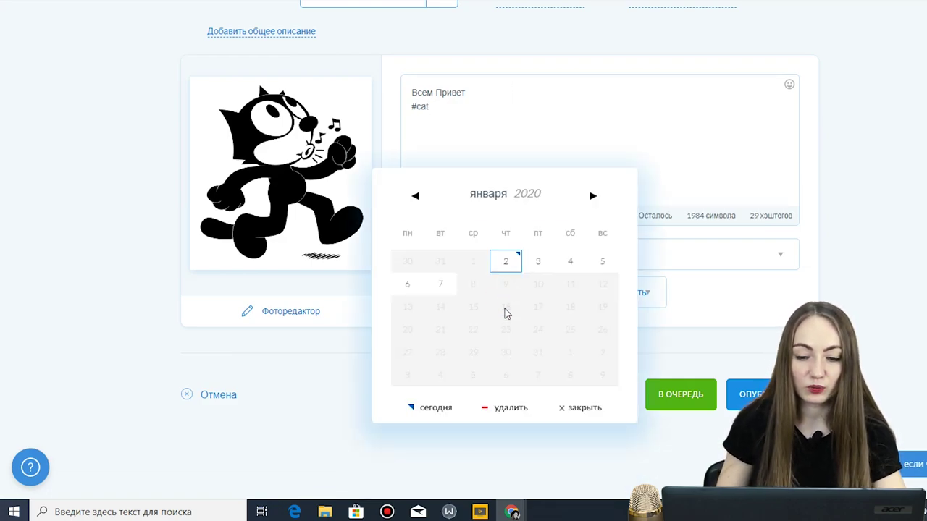
{"action": "left_click", "coordinate": [572, 263]}
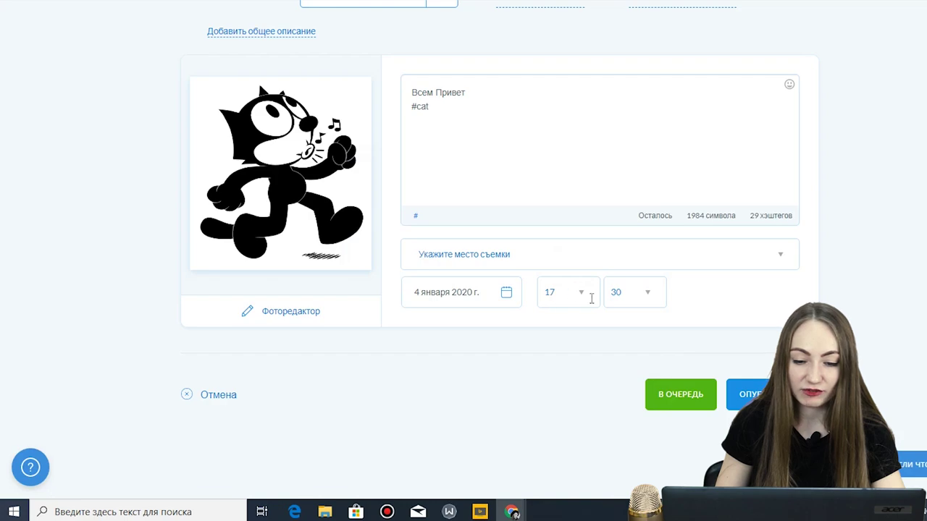
{"action": "left_click", "coordinate": [563, 254]}
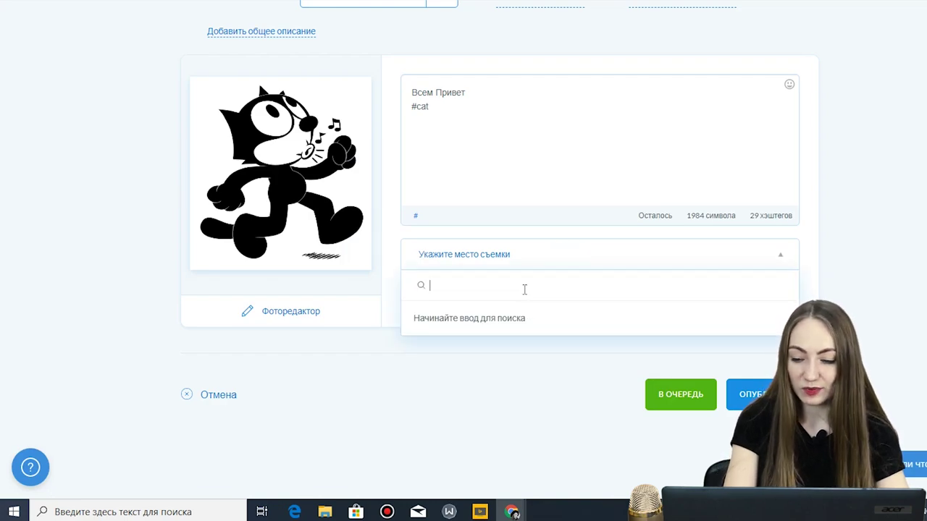
{"action": "type", "text": "одесса"}
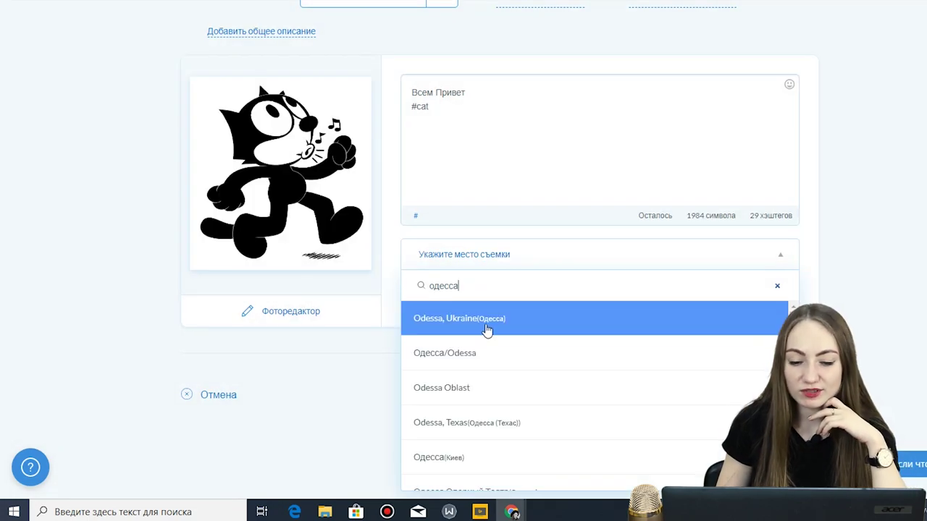
{"action": "left_click", "coordinate": [487, 331]}
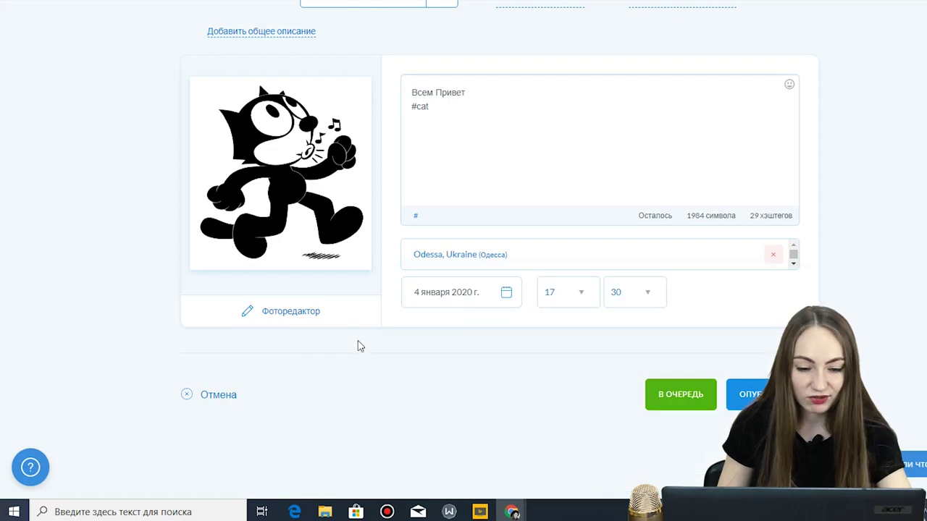
{"action": "left_click", "coordinate": [286, 312]}
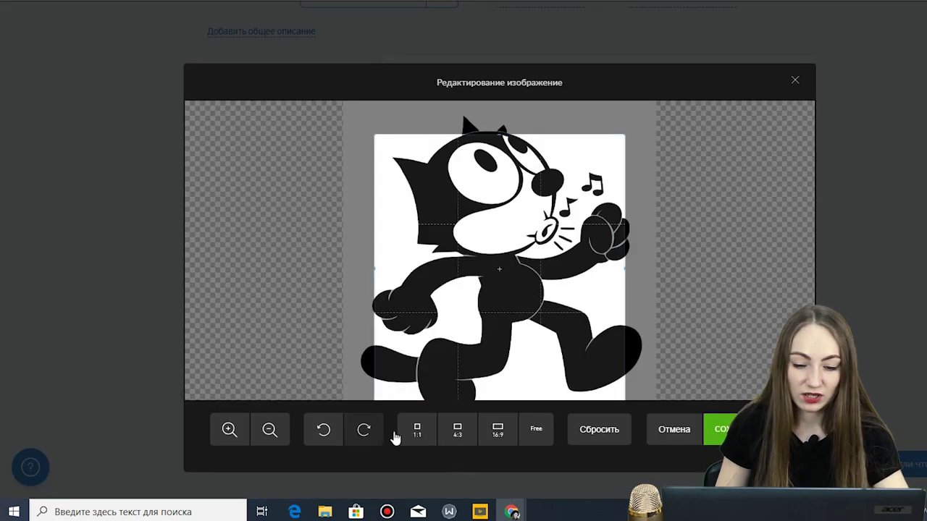
- Crop the cat picture to a 1:1 square over its upper body and queue the post
{"action": "left_click", "coordinate": [498, 429]}
{"action": "left_click_drag", "start_coordinate": [535, 271], "coordinate": [553, 188]}
{"action": "left_click", "coordinate": [417, 429]}
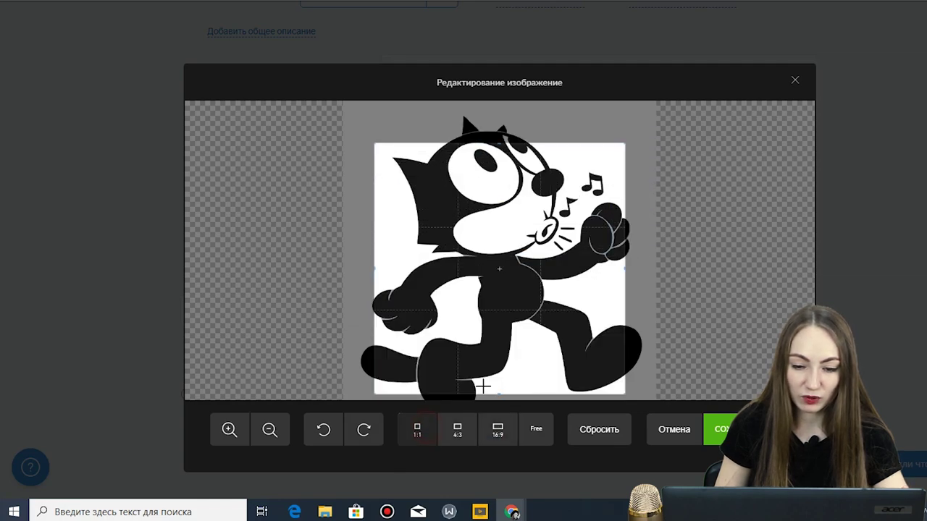
{"action": "left_click_drag", "start_coordinate": [507, 314], "coordinate": [511, 287]}
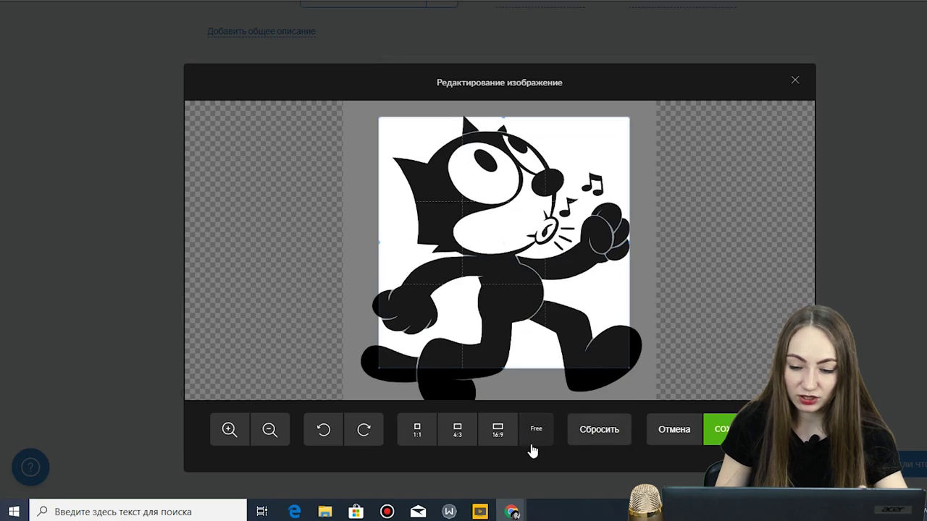
{"action": "left_click", "coordinate": [720, 429]}
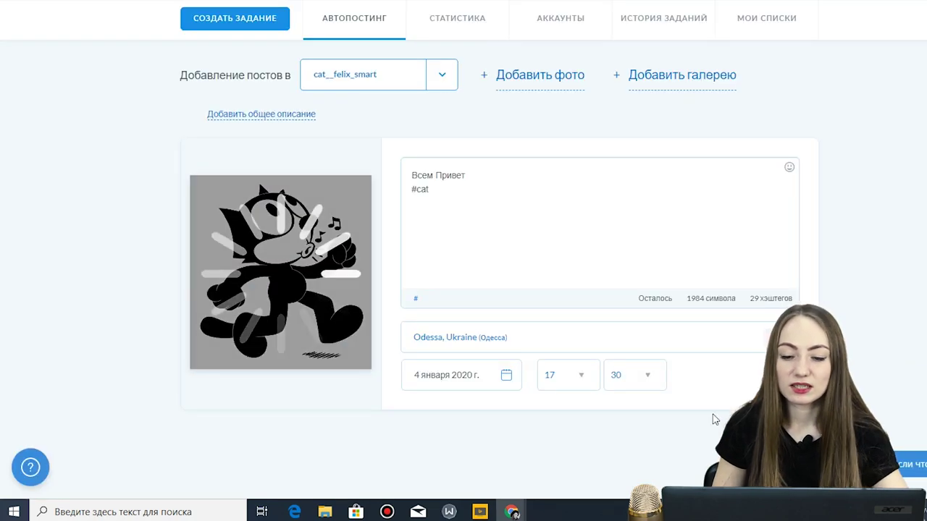
{"action": "scroll", "coordinate": [565, 252], "scroll_direction": "down", "scroll_amount": 1}
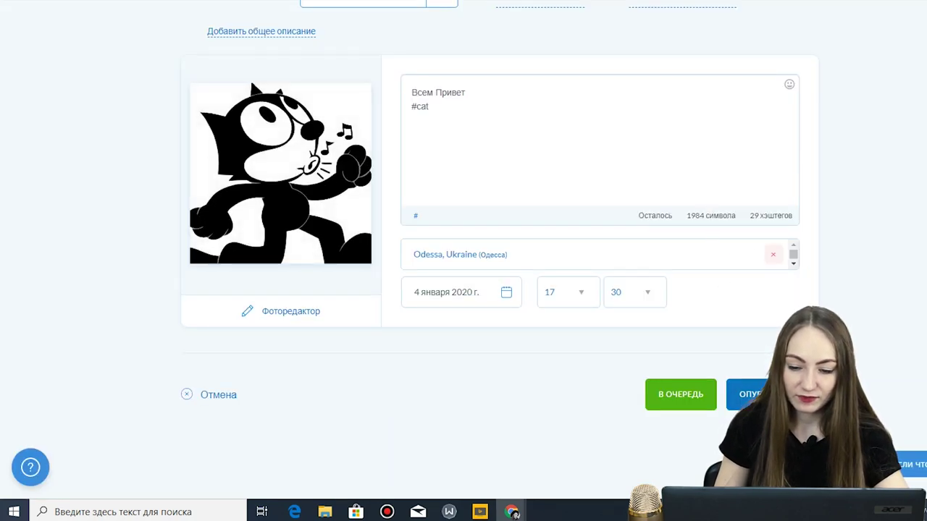
{"action": "left_click", "coordinate": [681, 394]}
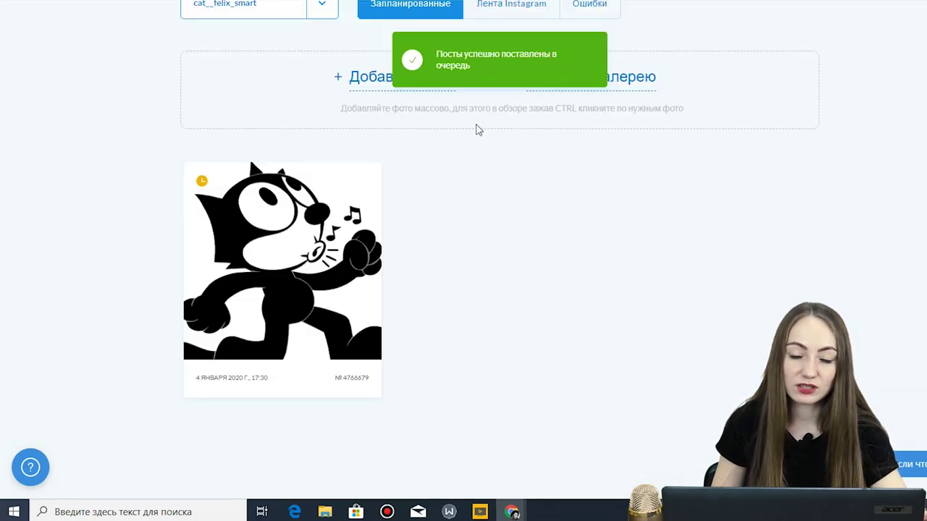
- Dismiss the success notification and check the account's Instagram feed and posting errors tabs
{"action": "left_click", "coordinate": [501, 74]}
{"action": "scroll", "coordinate": [502, 254], "scroll_direction": "up", "scroll_amount": 2}
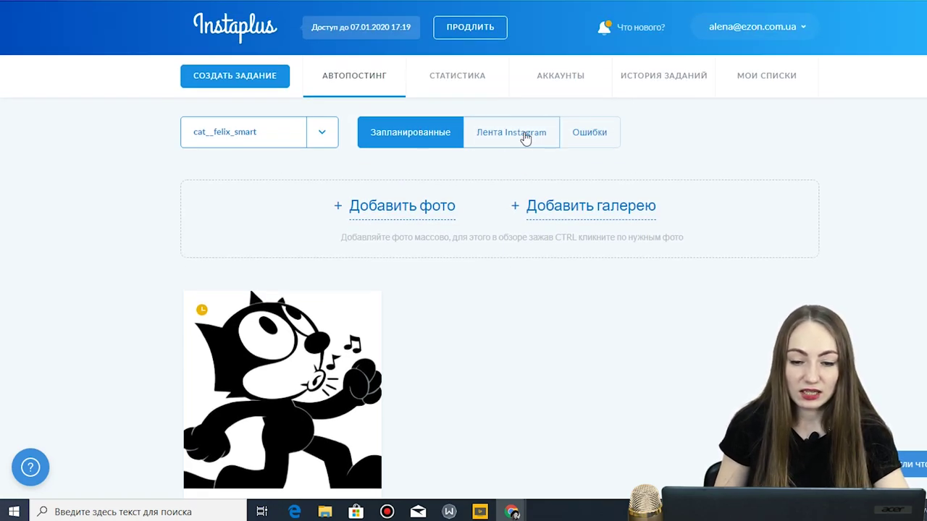
{"action": "left_click", "coordinate": [523, 136]}
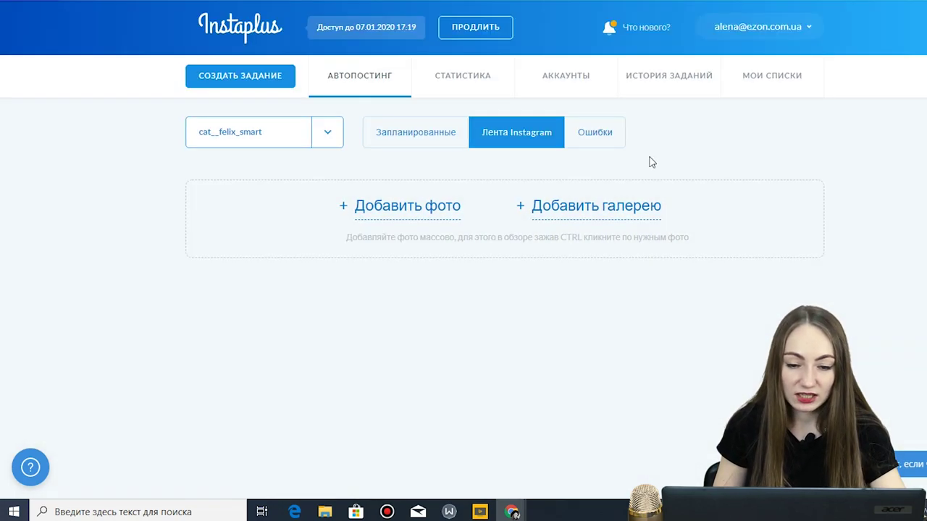
{"action": "left_click", "coordinate": [598, 136]}
- Review the account statistics, then open task history with the Все аккаунты filter
{"action": "left_click", "coordinate": [490, 86]}
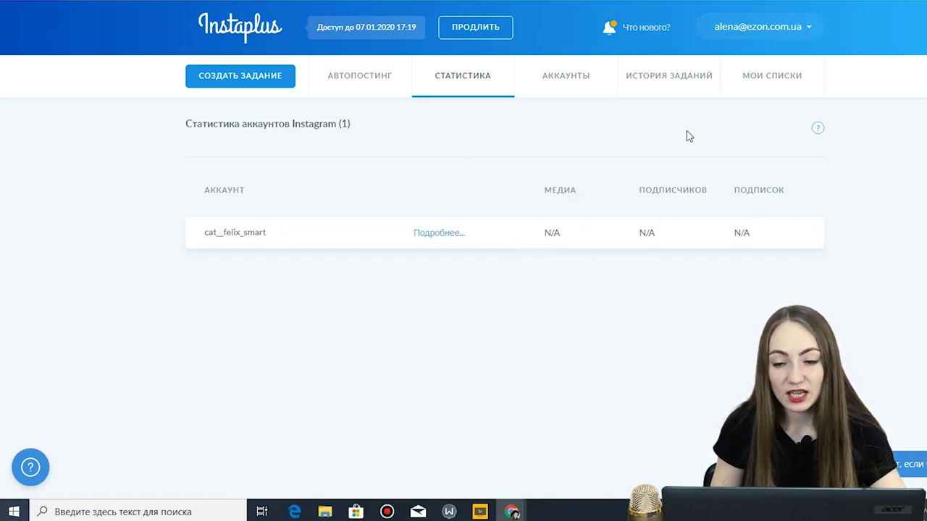
{"action": "left_click", "coordinate": [672, 78]}
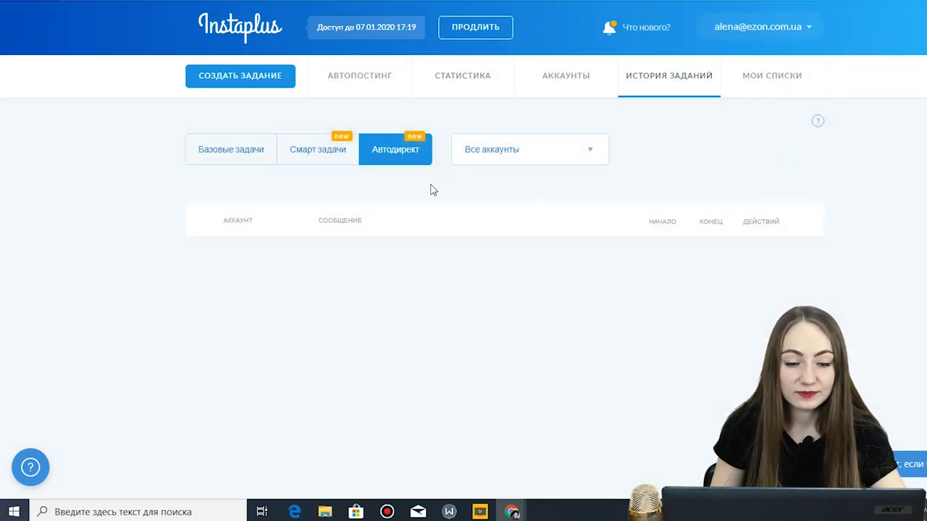
{"action": "left_click", "coordinate": [600, 160]}
{"action": "left_click", "coordinate": [778, 166]}
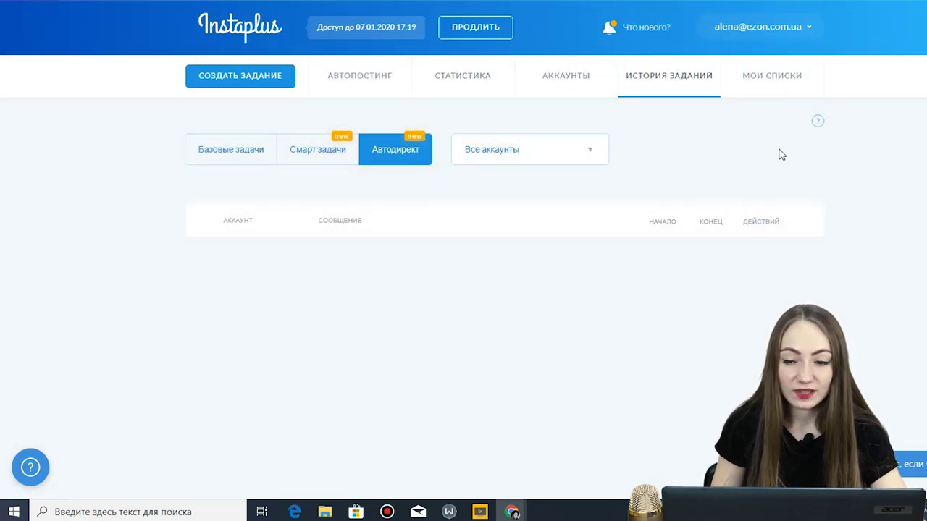